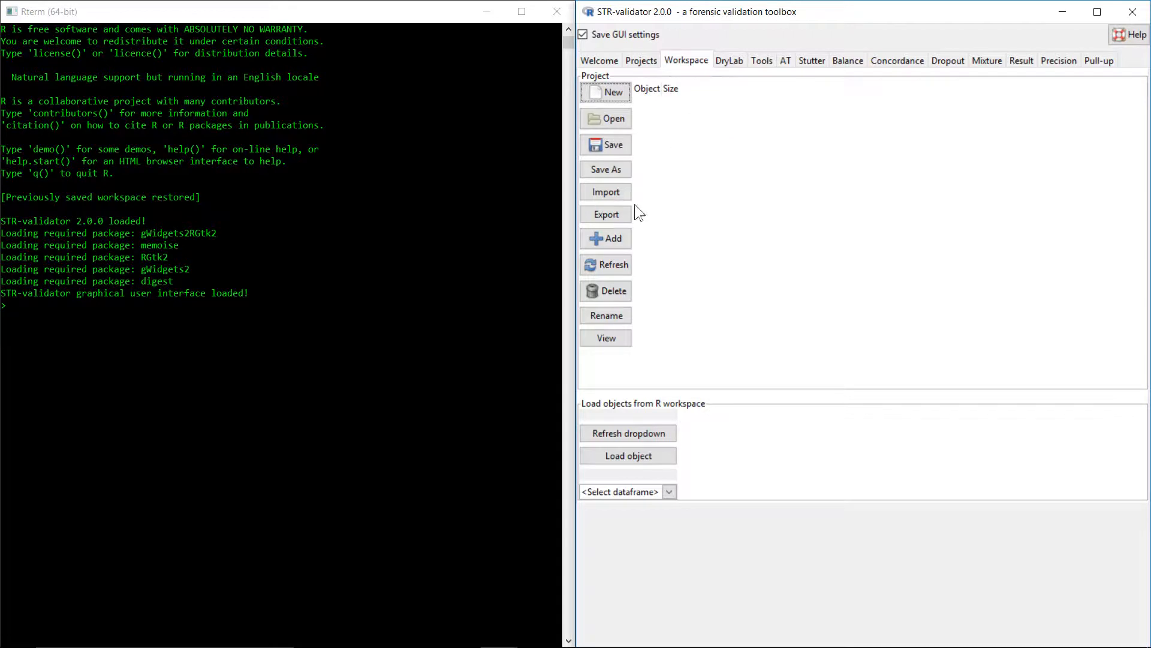
- Start a file import and choose the input_files folder inside stutter_ratios as the source
{"action": "left_click", "coordinate": [627, 193]}
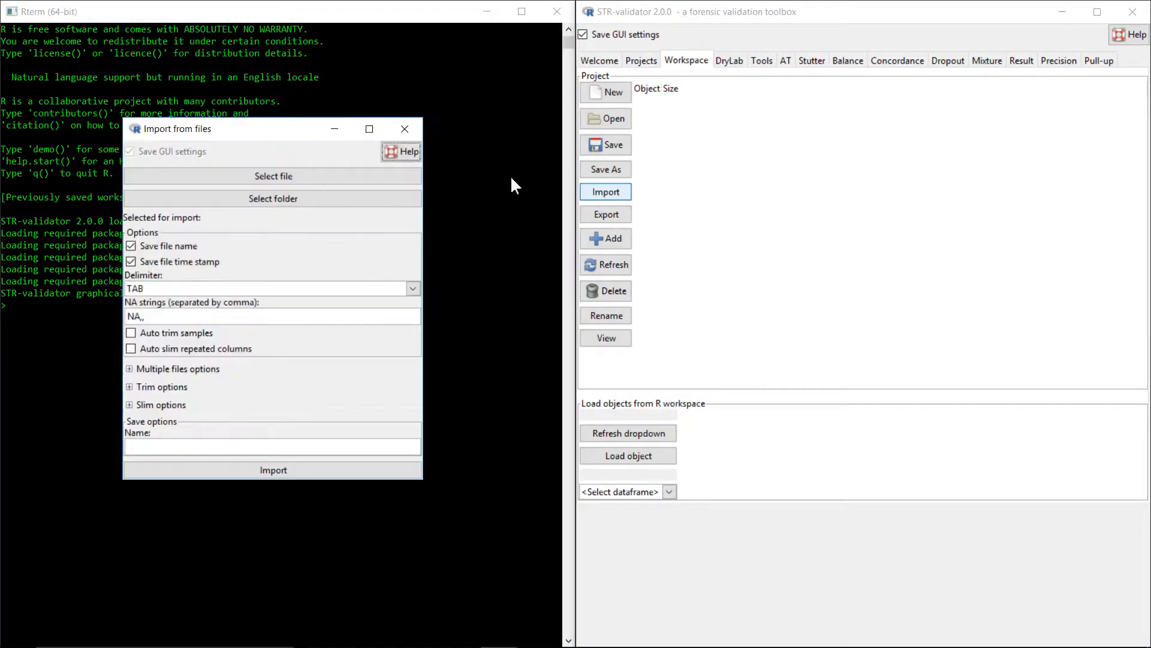
{"action": "left_click", "coordinate": [304, 200]}
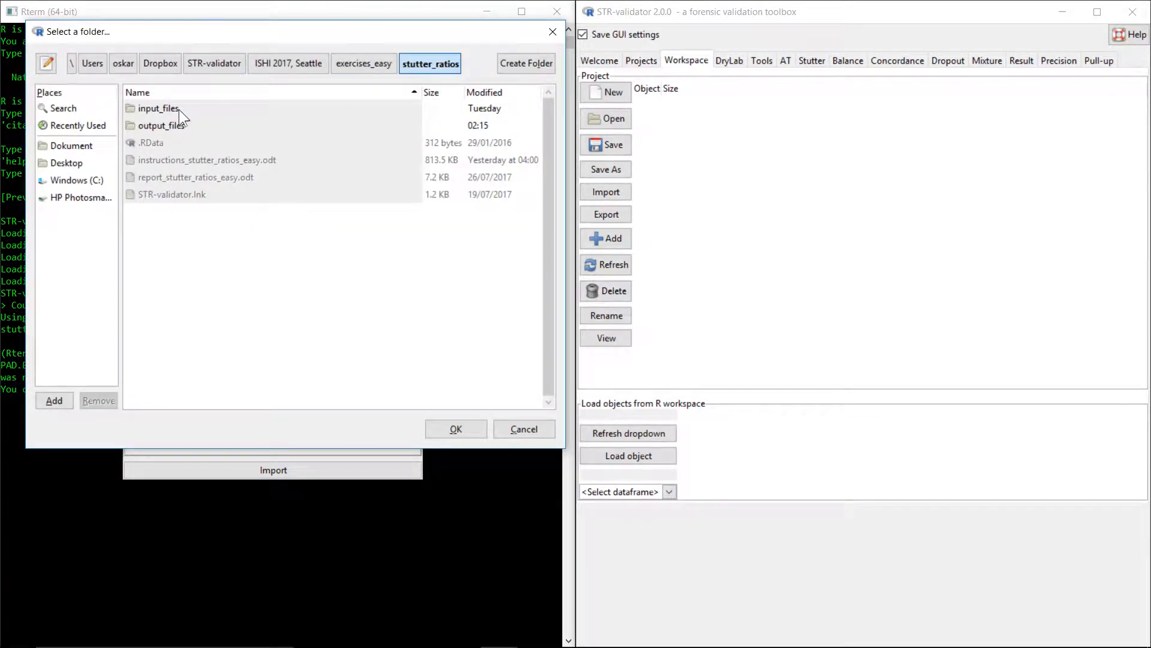
{"action": "double_click", "coordinate": [194, 109]}
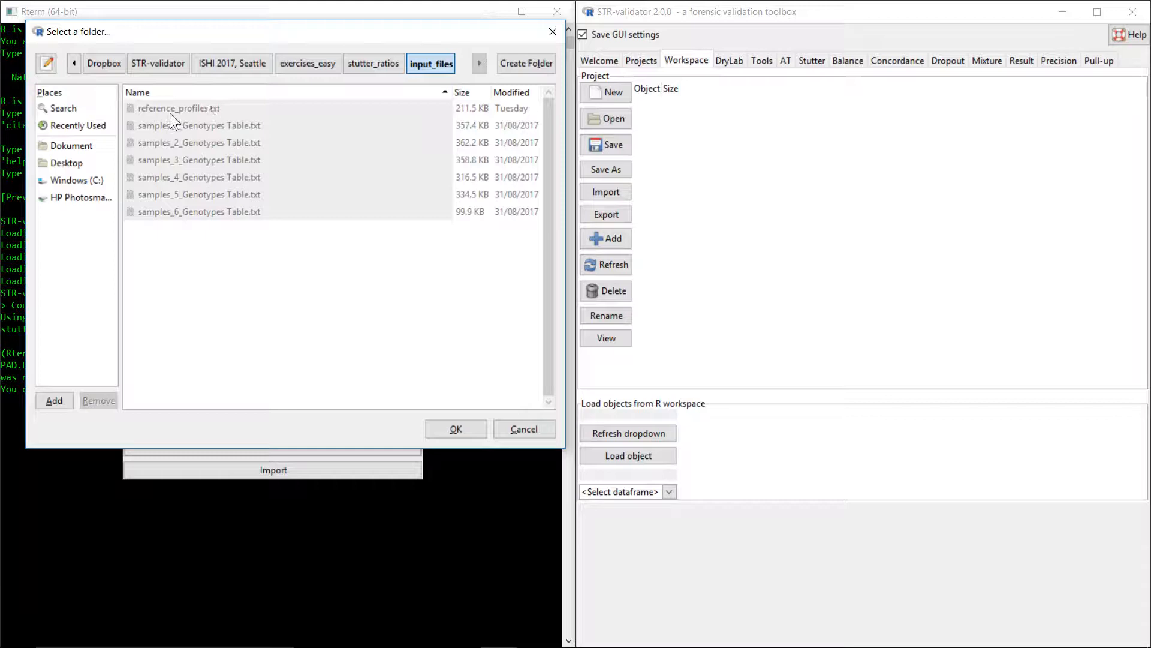
{"action": "left_click", "coordinate": [456, 429]}
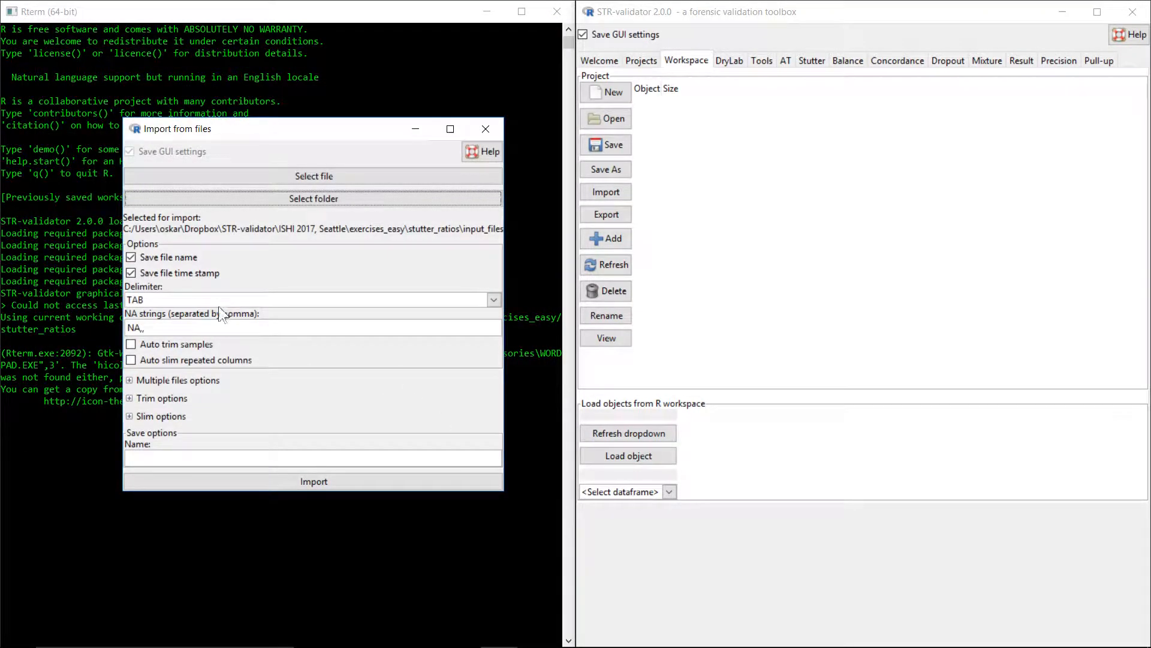
- Enable auto trimming of samples and auto slimming of repeated columns, and restrict the import to files with the prefix "samples"
{"action": "left_click", "coordinate": [131, 344]}
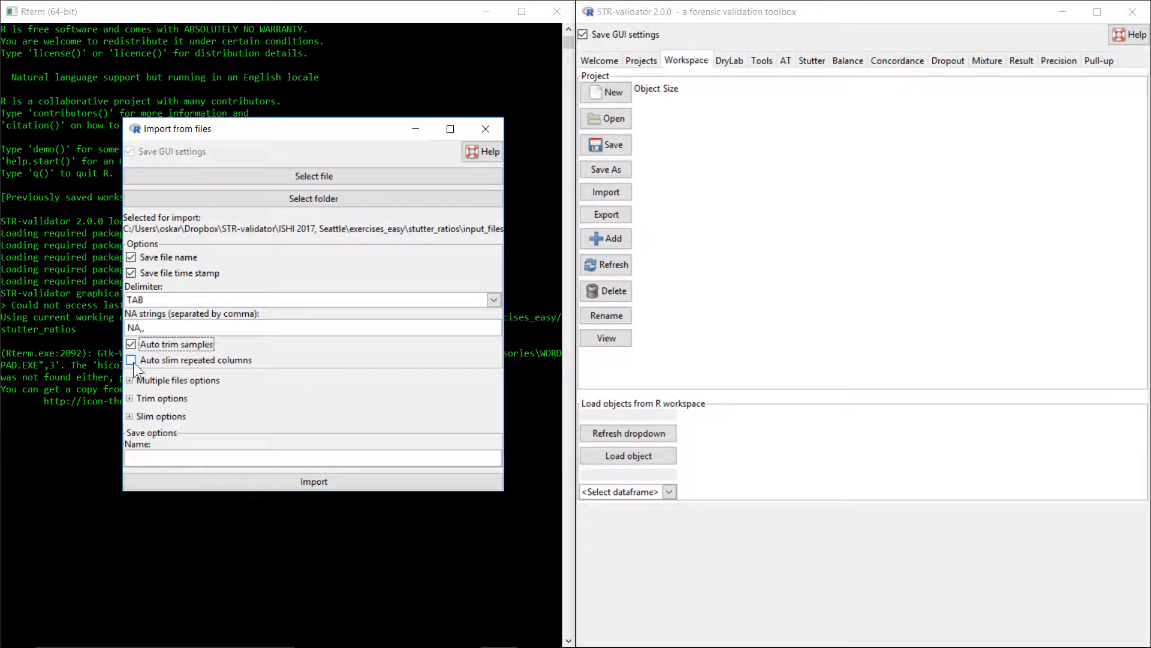
{"action": "left_click", "coordinate": [132, 360]}
{"action": "left_click_drag", "start_coordinate": [279, 124], "coordinate": [281, 56]}
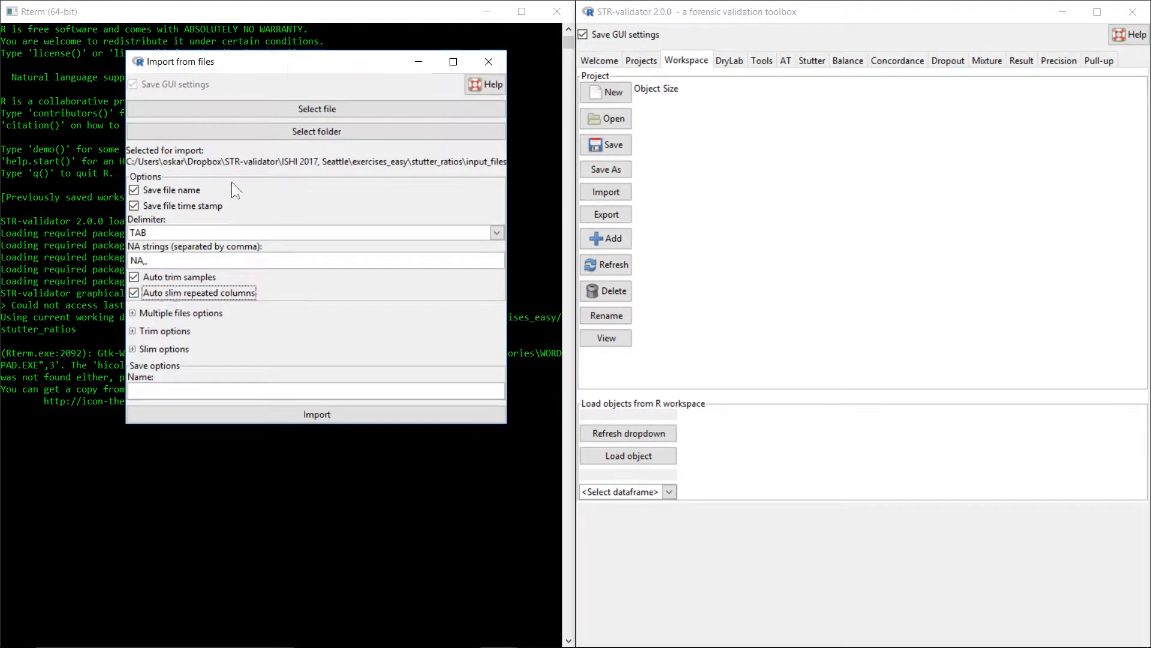
{"action": "left_click", "coordinate": [132, 313]}
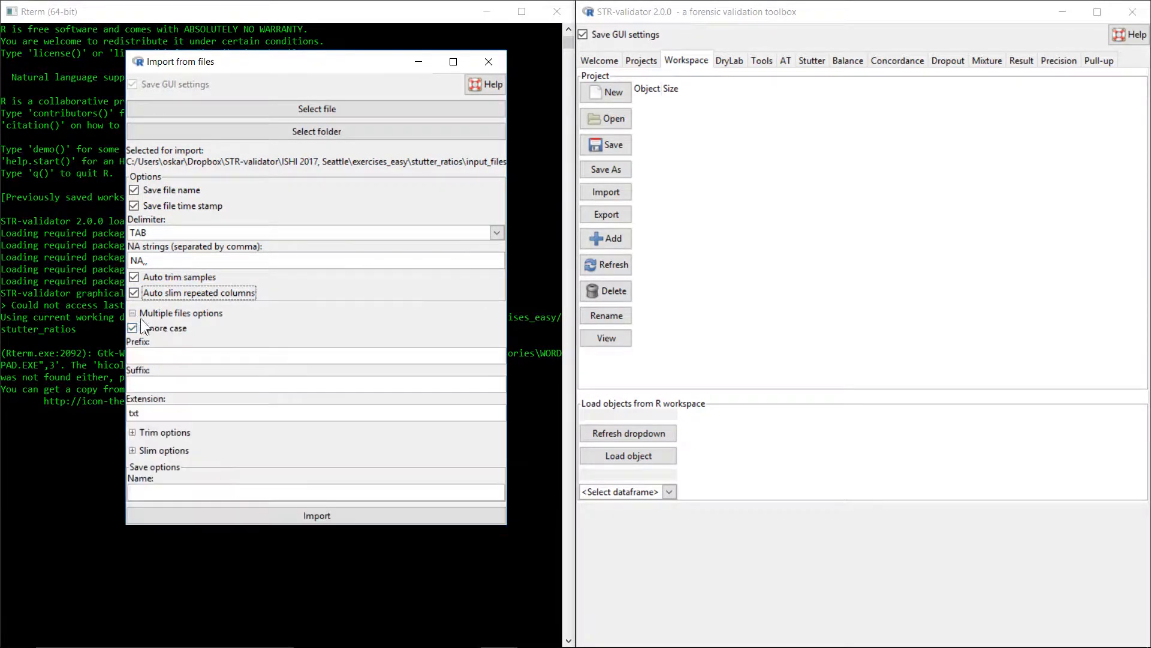
{"action": "left_click", "coordinate": [179, 357]}
{"action": "type", "text": "sampl"}
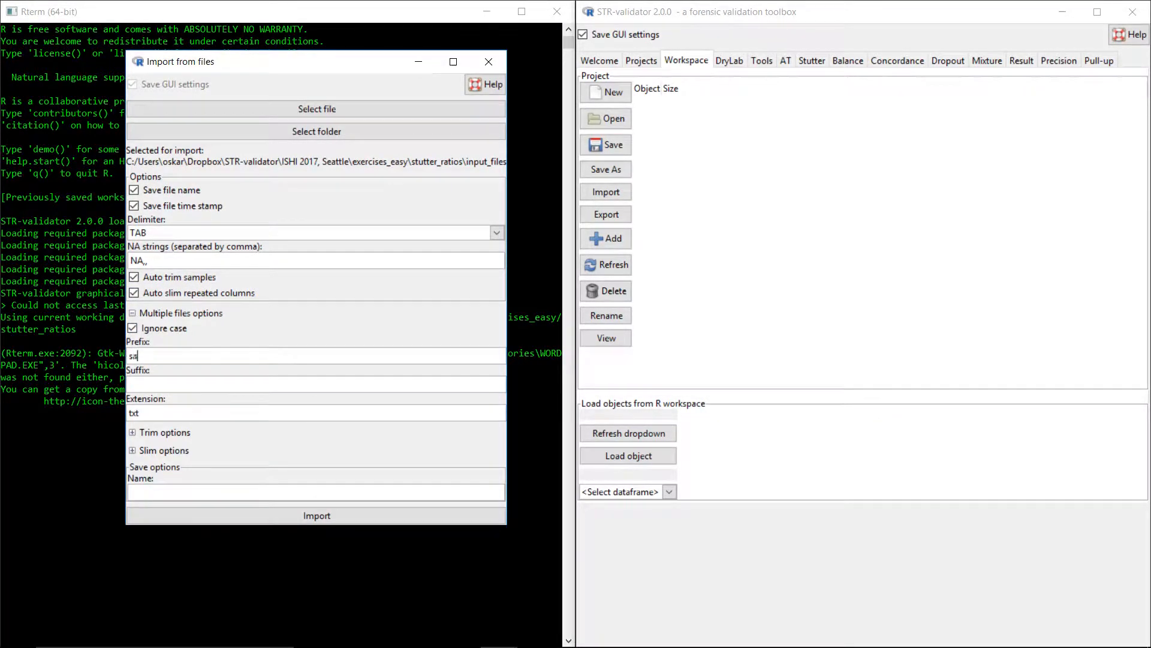
{"action": "type", "text": "es"}
- Name the imported data dataset_samples and run the import
{"action": "left_click_drag", "start_coordinate": [245, 63], "coordinate": [259, 54]}
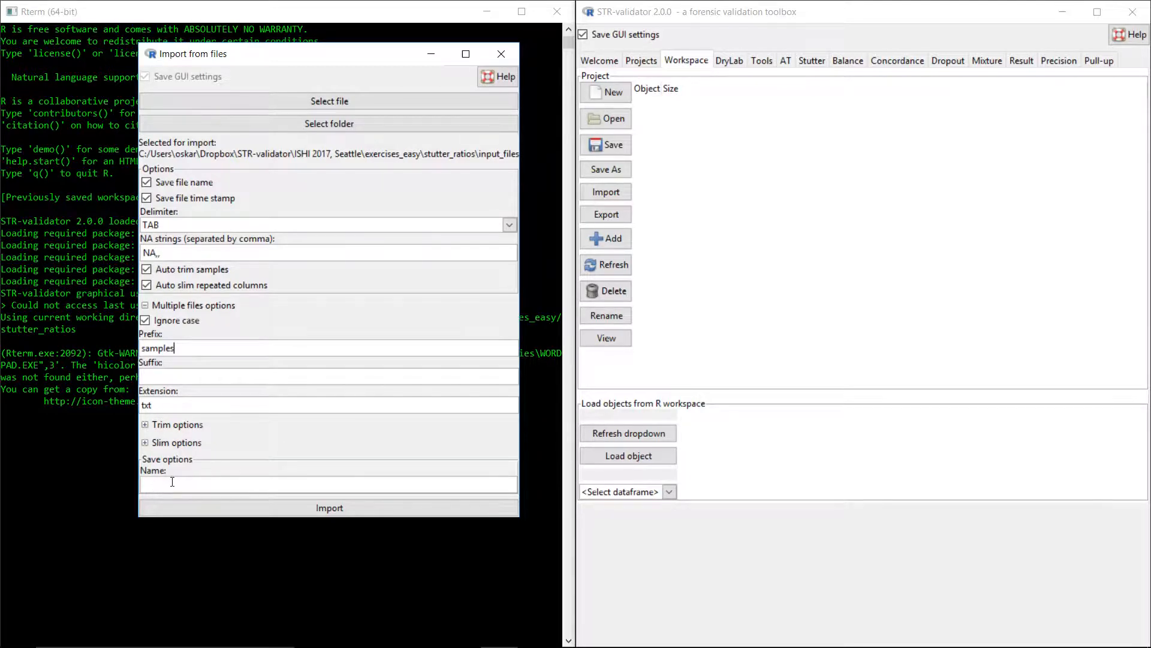
{"action": "type", "text": "dataset"}
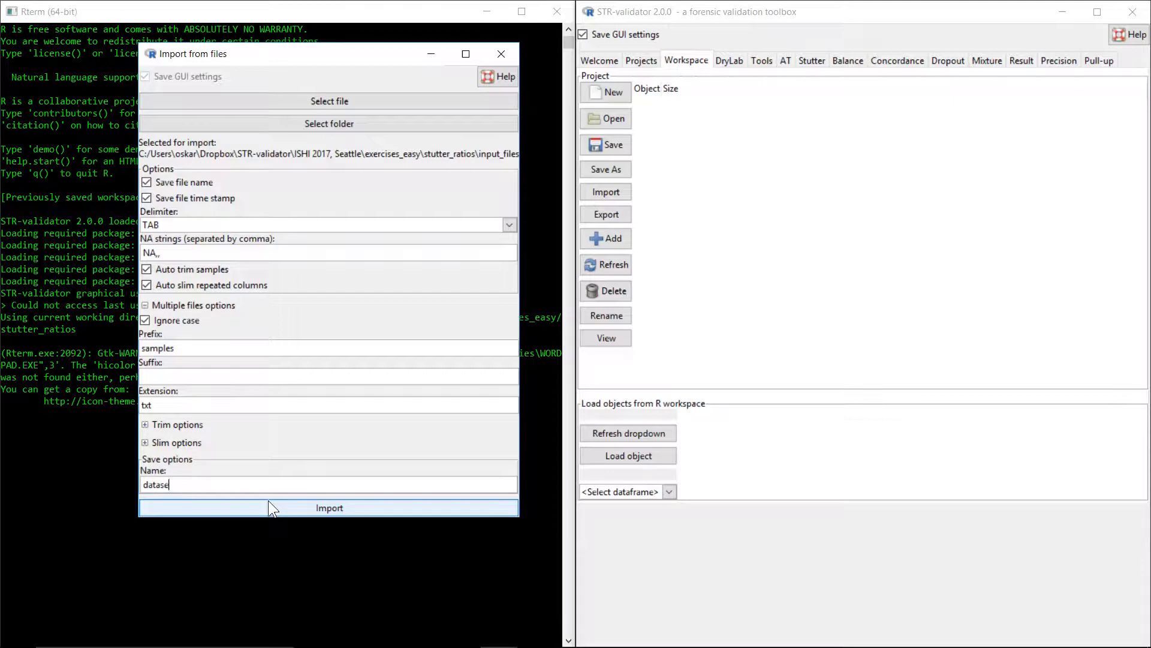
{"action": "type", "text": "_samples"}
{"action": "left_click", "coordinate": [373, 507]}
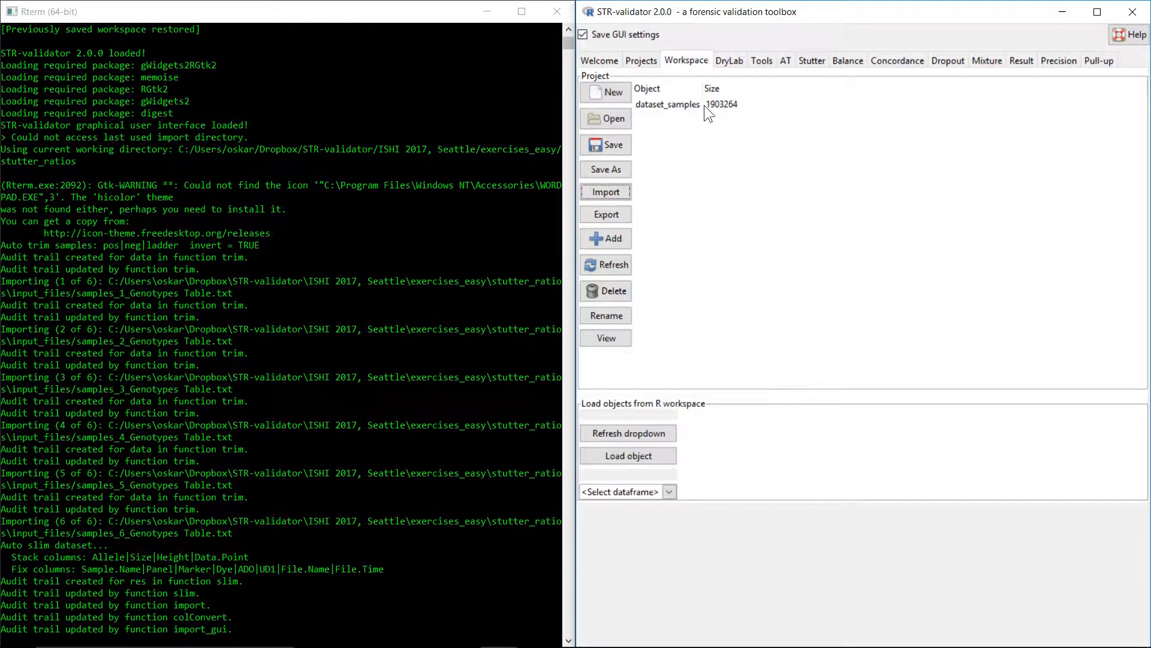
- Start another import and choose the file reference_profiles.txt from the input_files folder
{"action": "left_click", "coordinate": [623, 190]}
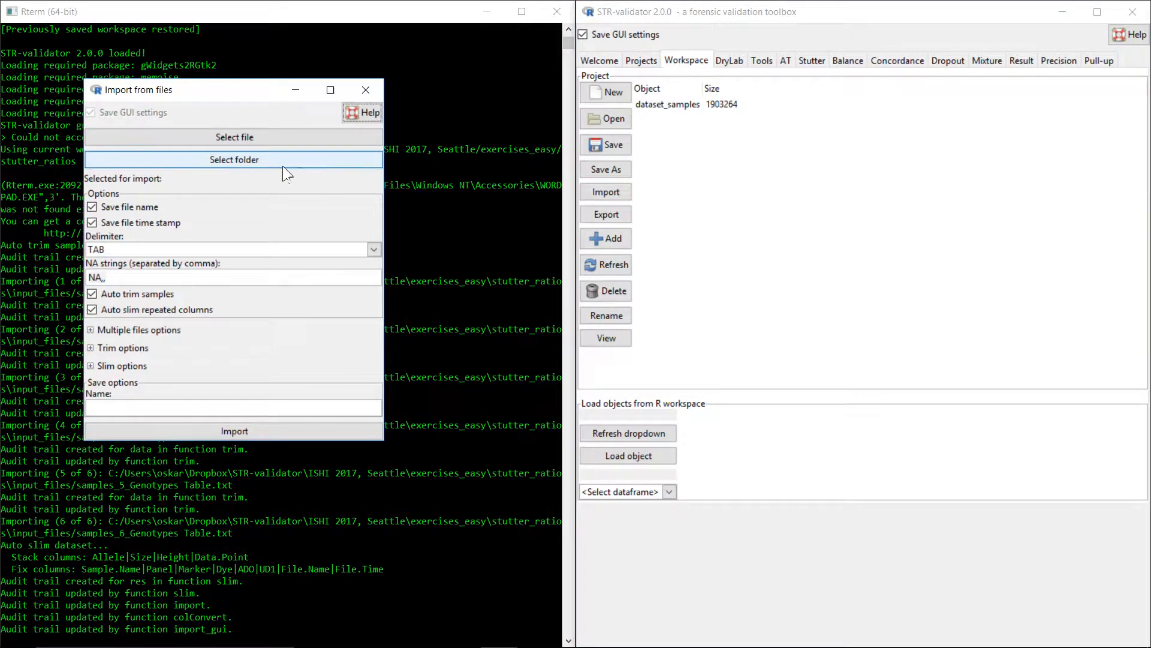
{"action": "left_click", "coordinate": [268, 137]}
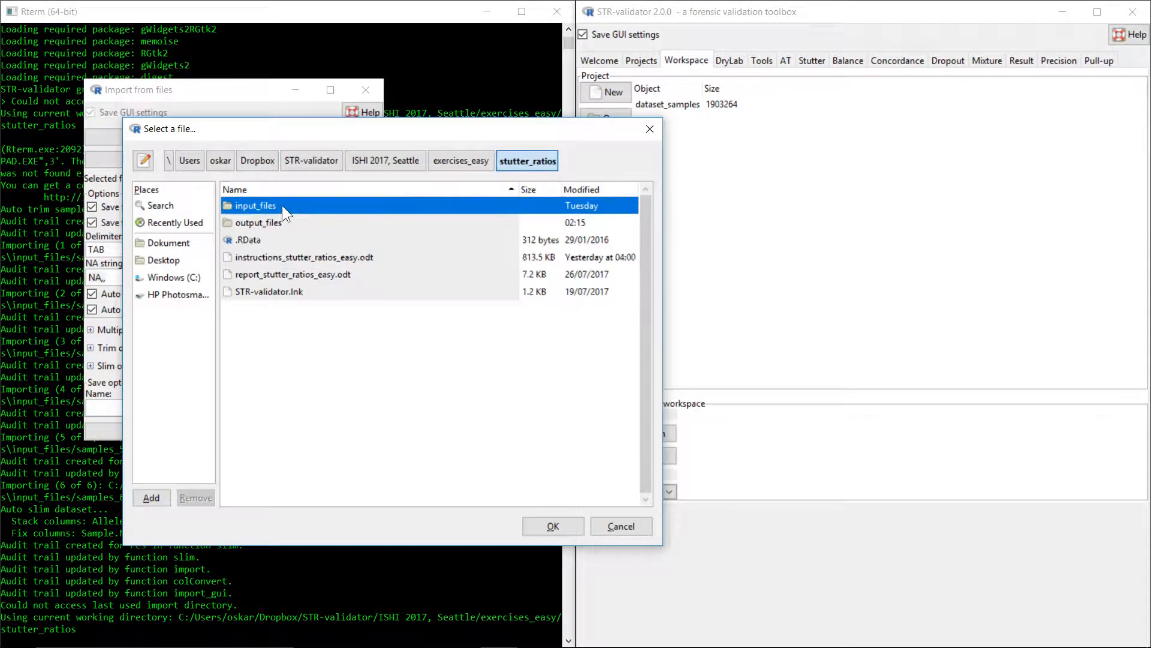
{"action": "double_click", "coordinate": [282, 205]}
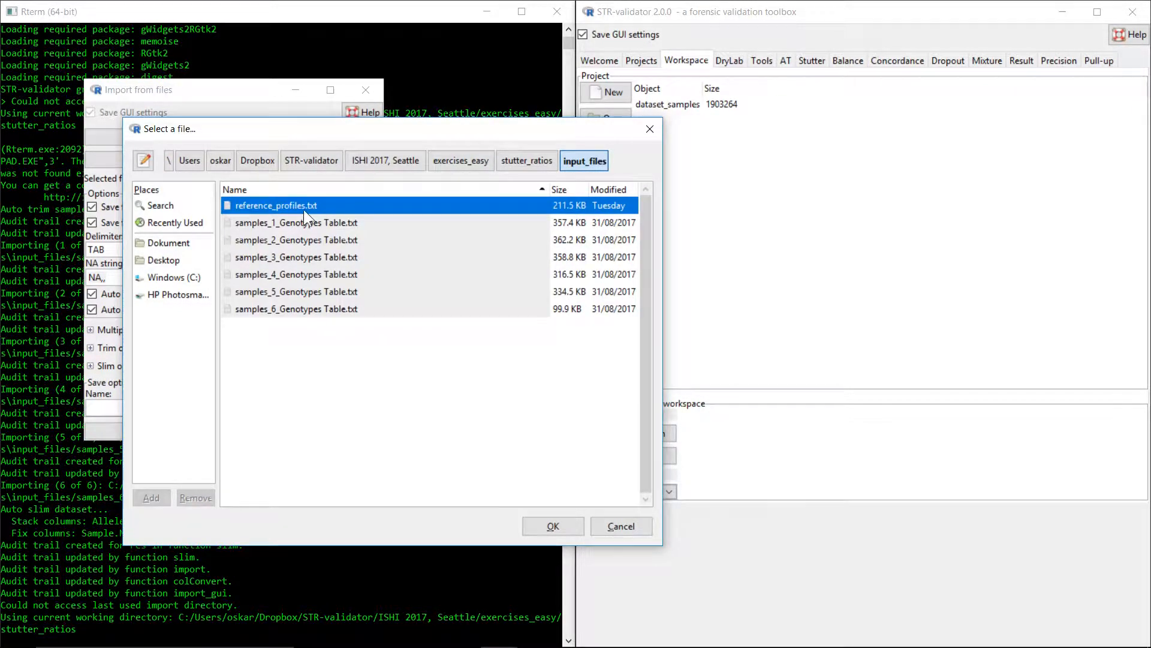
{"action": "left_click", "coordinate": [549, 524]}
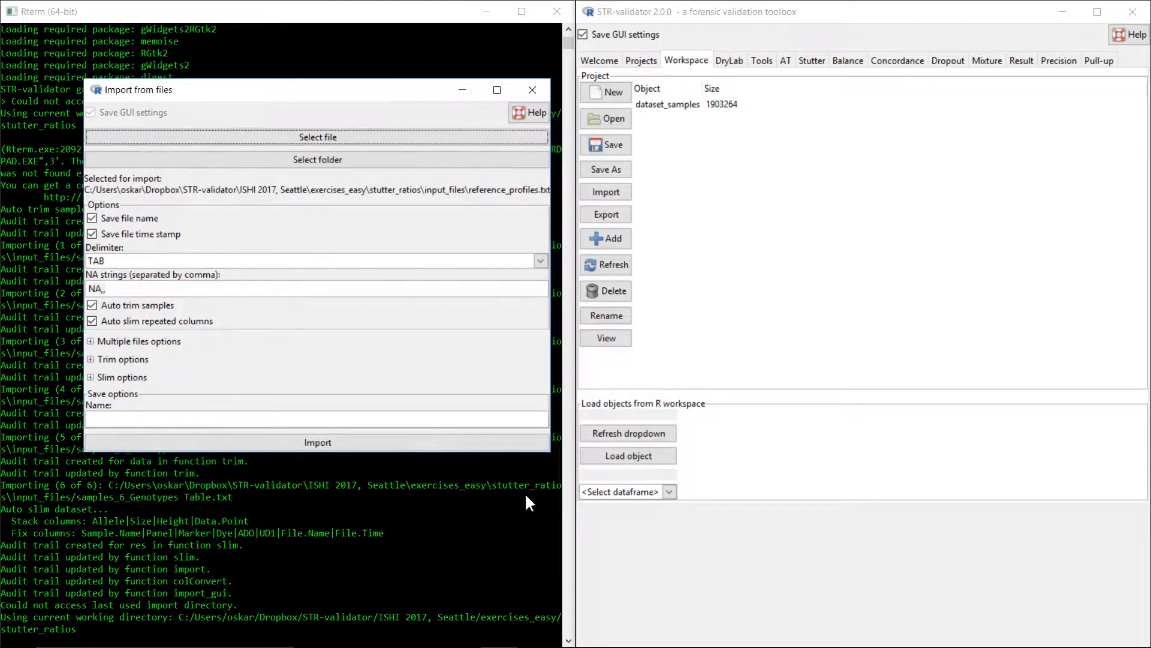
- Turn off auto trimming and auto slimming, and import the file under the name reference_profiles
{"action": "left_click", "coordinate": [92, 307]}
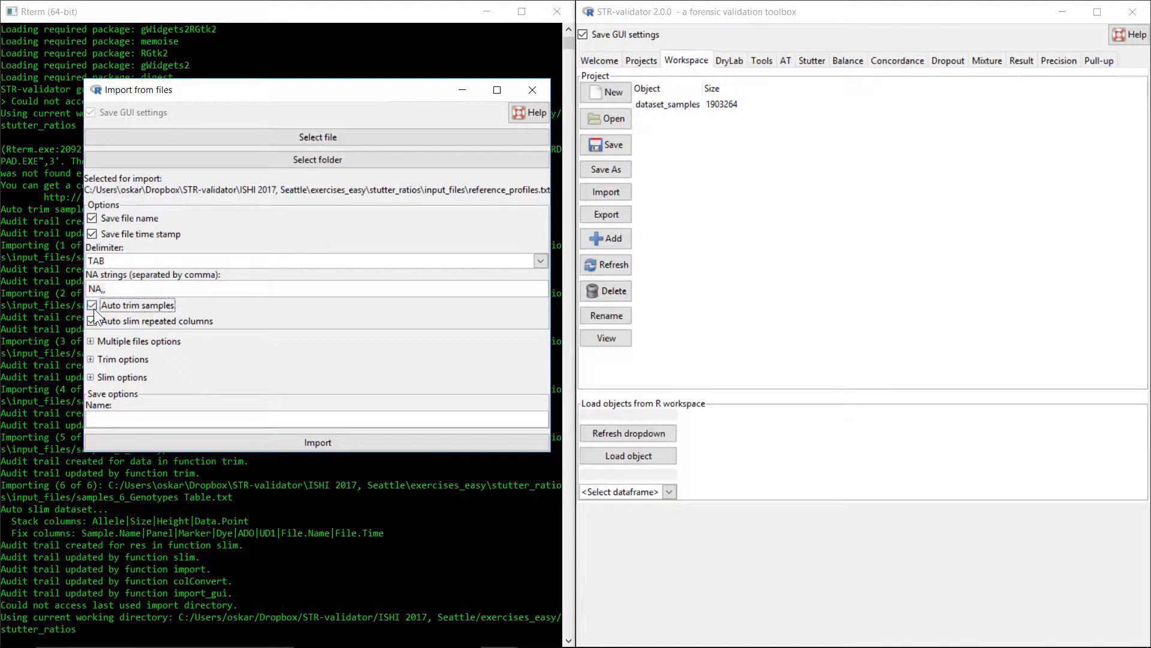
{"action": "left_click", "coordinate": [92, 322]}
{"action": "left_click", "coordinate": [153, 413]}
{"action": "type", "text": "reference_profiles"}
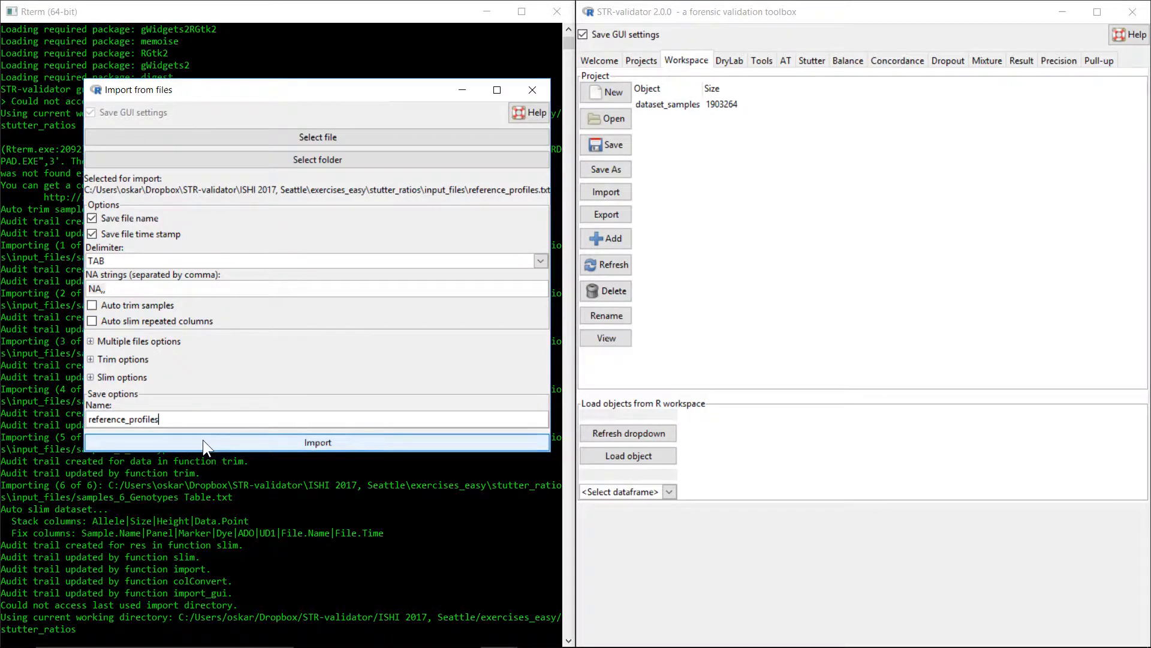
{"action": "left_click", "coordinate": [203, 442]}
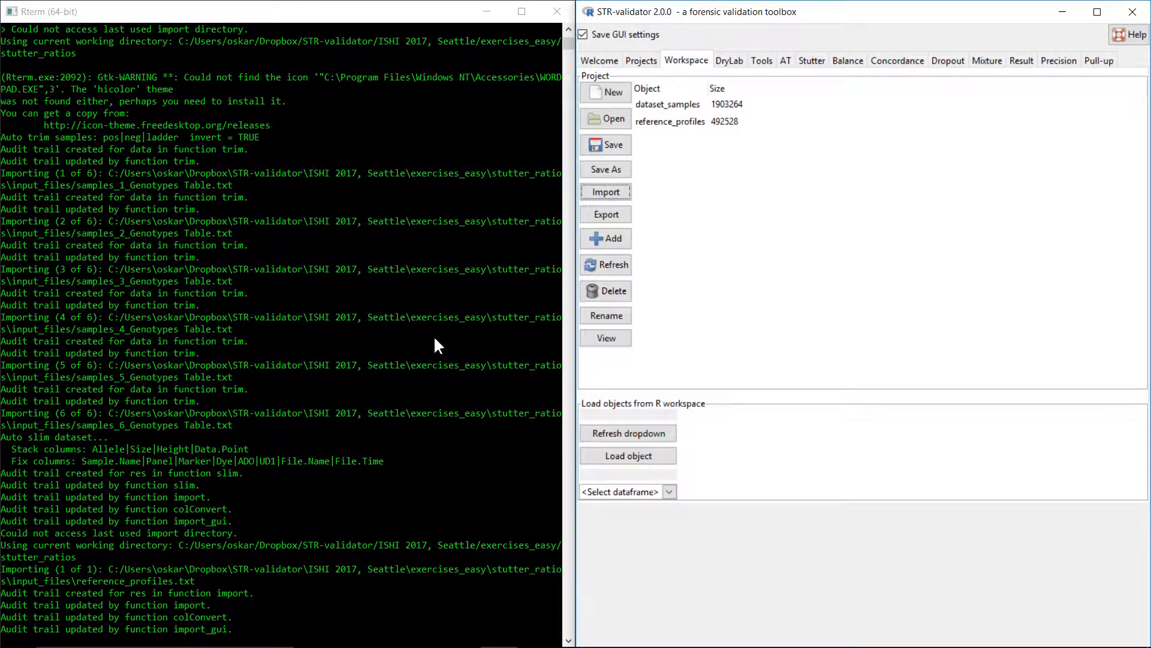
- Open the stutter ratio calculation with dataset_samples as the dataset and reference_profiles as the reference dataset
{"action": "left_click", "coordinate": [821, 60]}
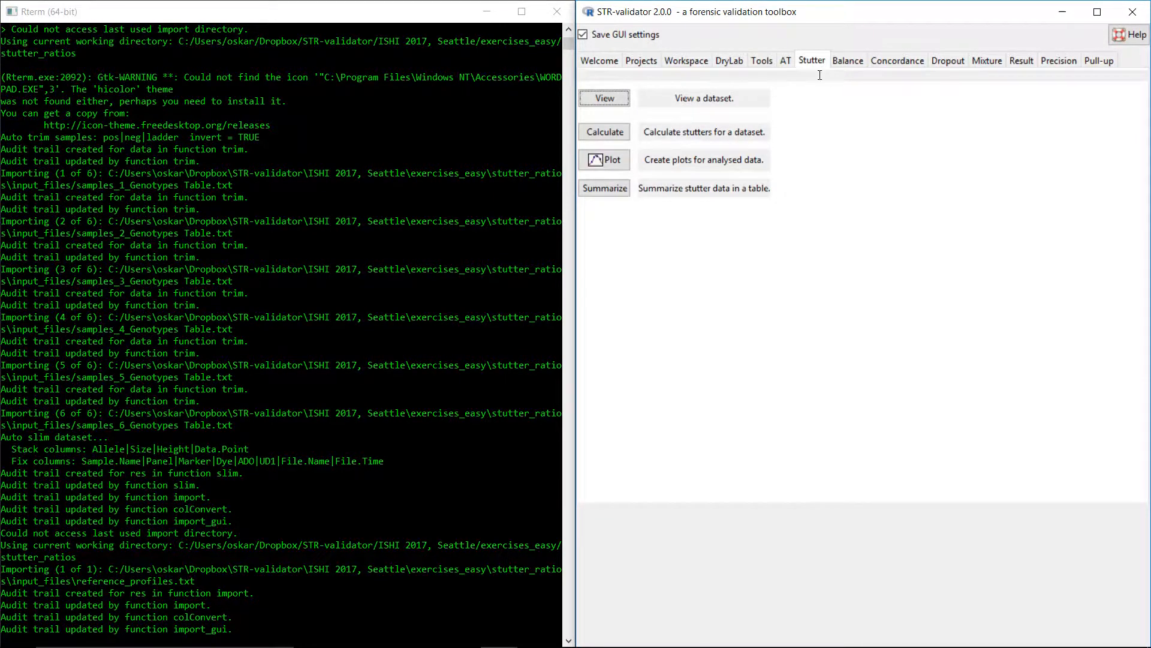
{"action": "left_click", "coordinate": [623, 135]}
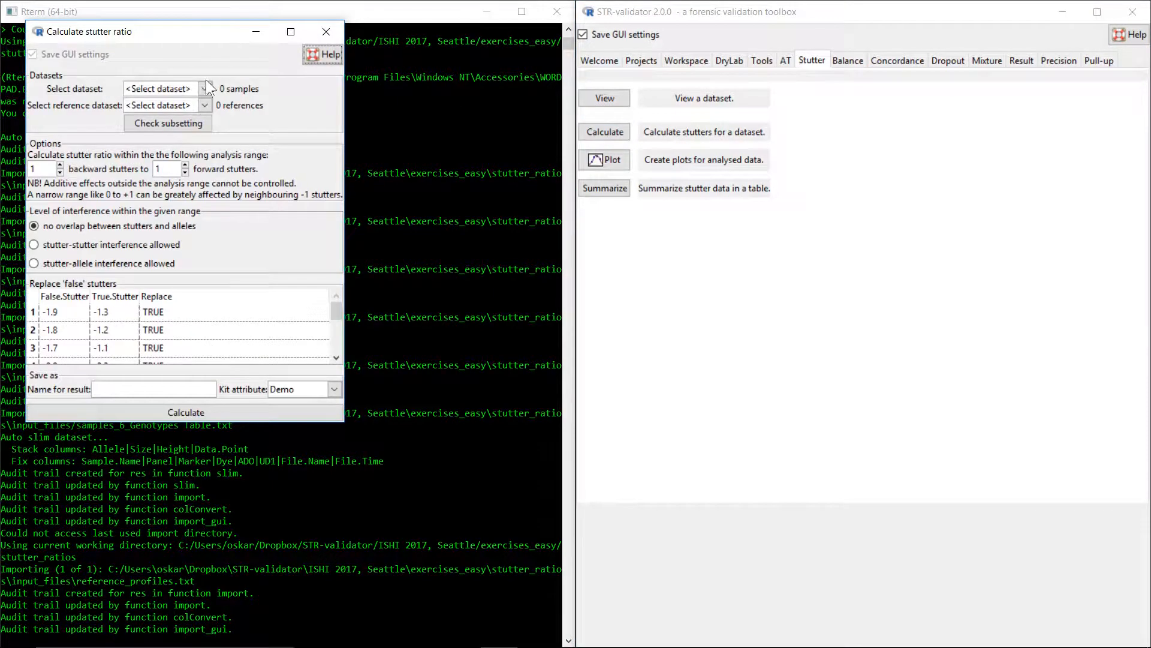
{"action": "left_click", "coordinate": [205, 89]}
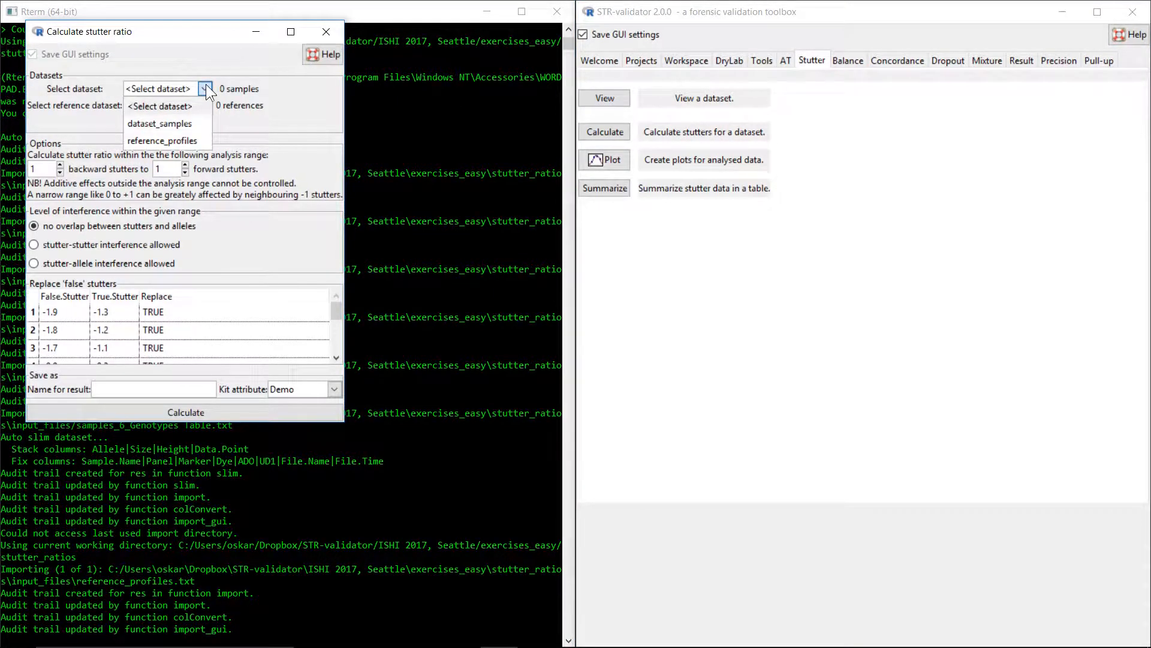
{"action": "left_click", "coordinate": [193, 120]}
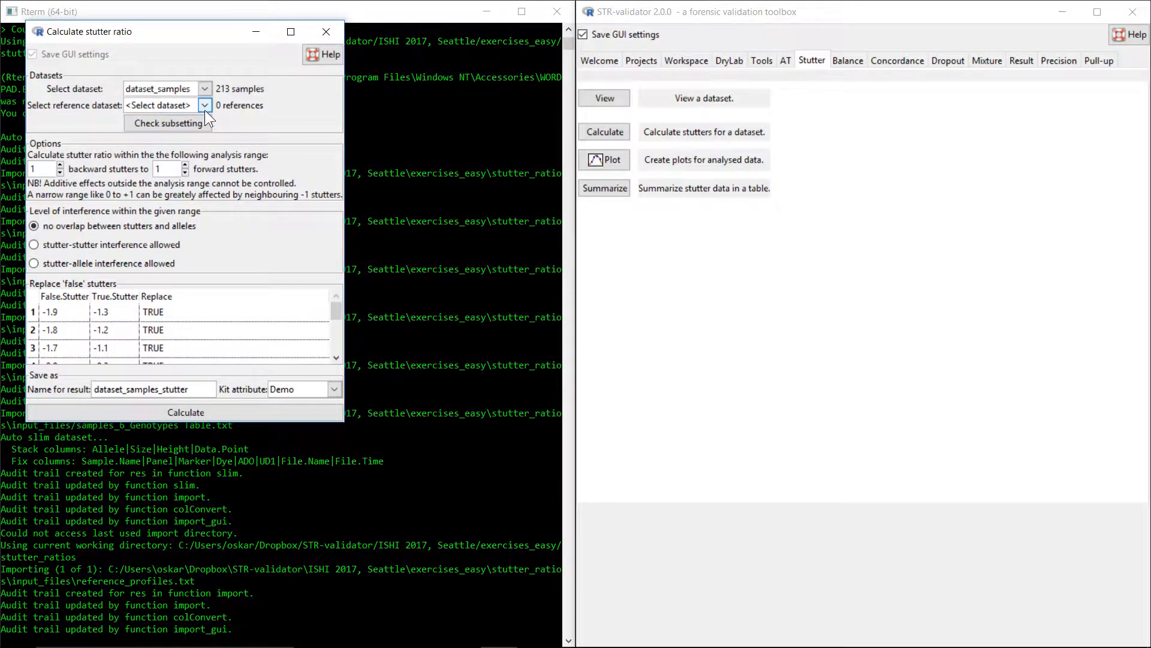
{"action": "left_click", "coordinate": [204, 107]}
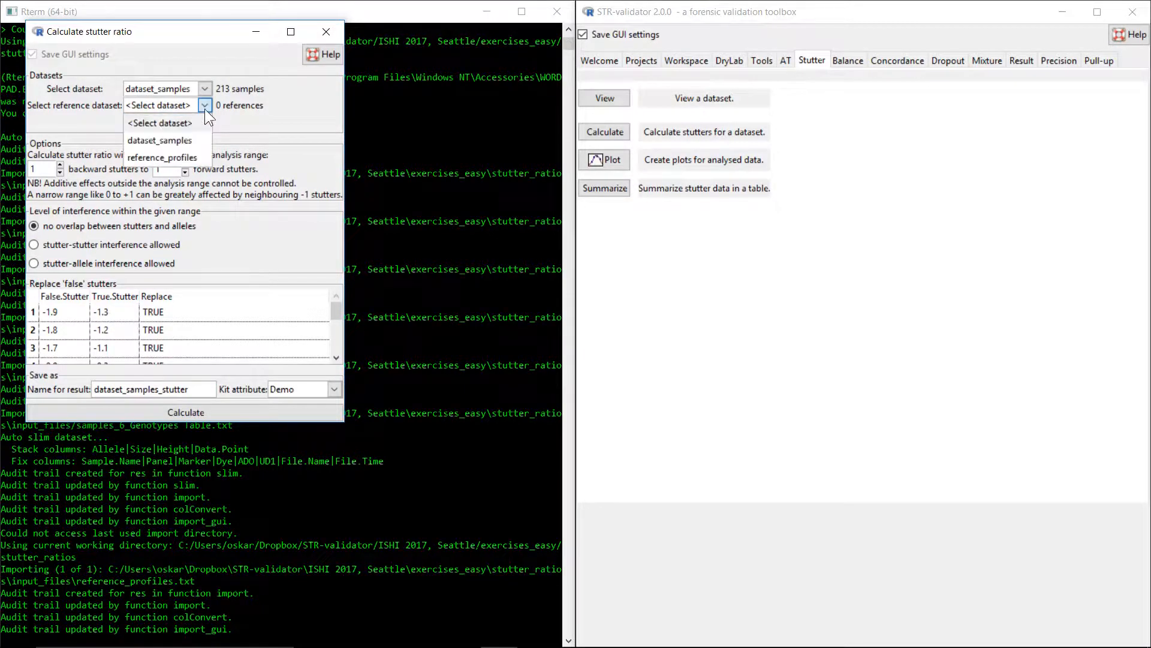
{"action": "left_click", "coordinate": [203, 156]}
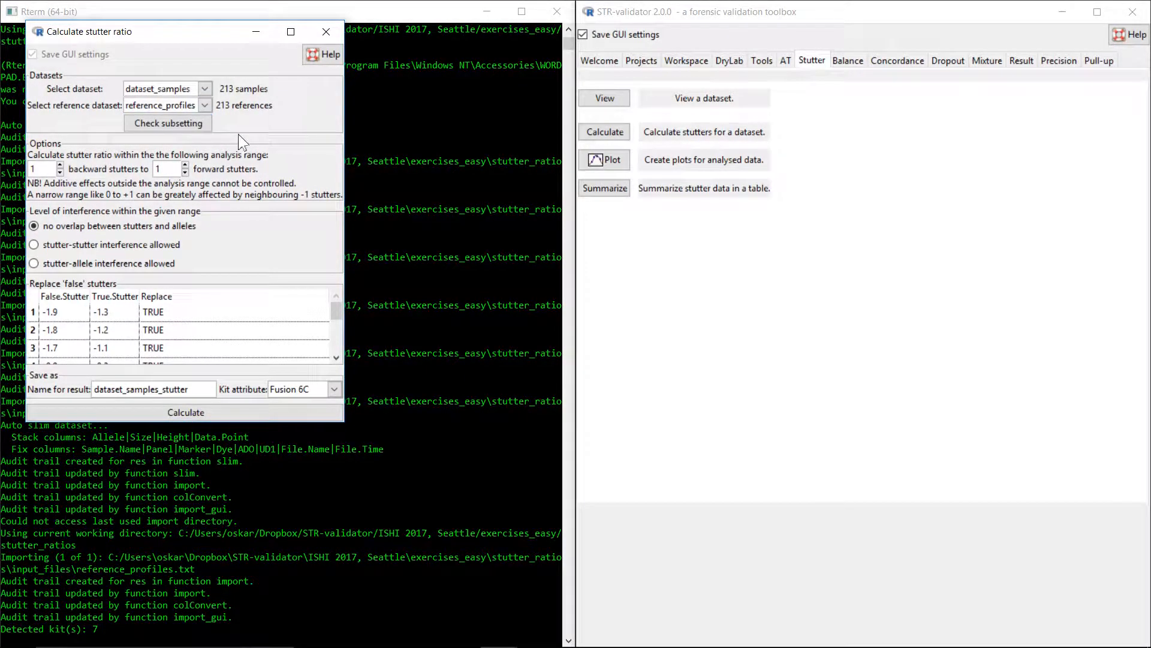
- Check the sample subsetting and calculate the stutter ratios for a range of 2 backward to 1 forward stutters
{"action": "left_click", "coordinate": [163, 123]}
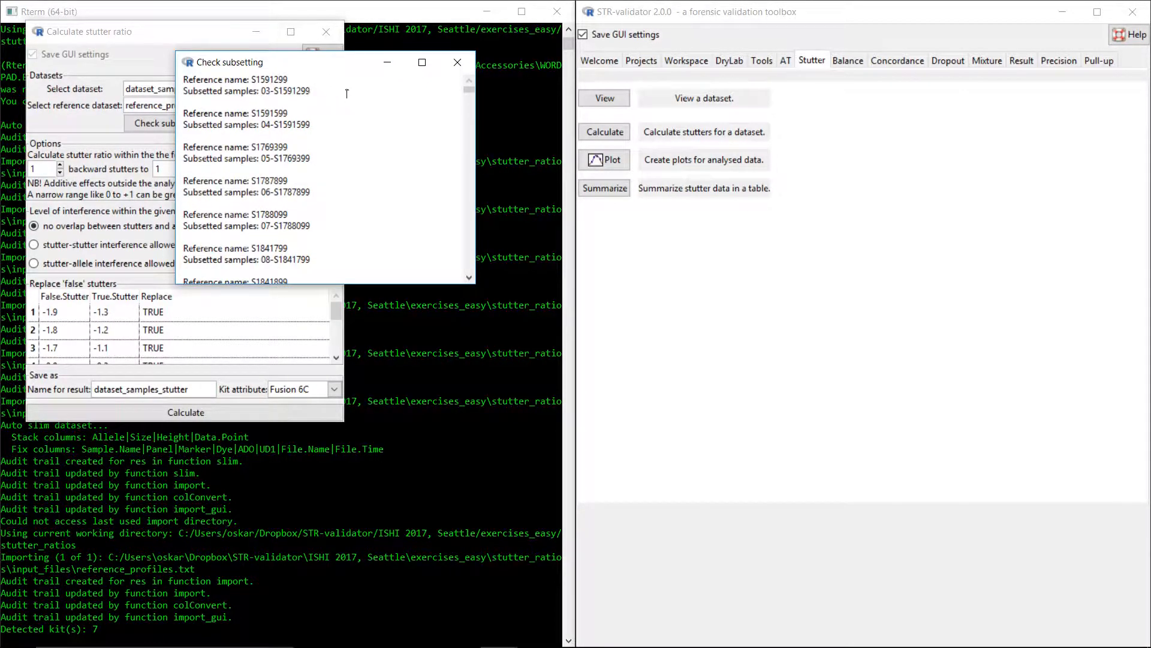
{"action": "left_click", "coordinate": [459, 60]}
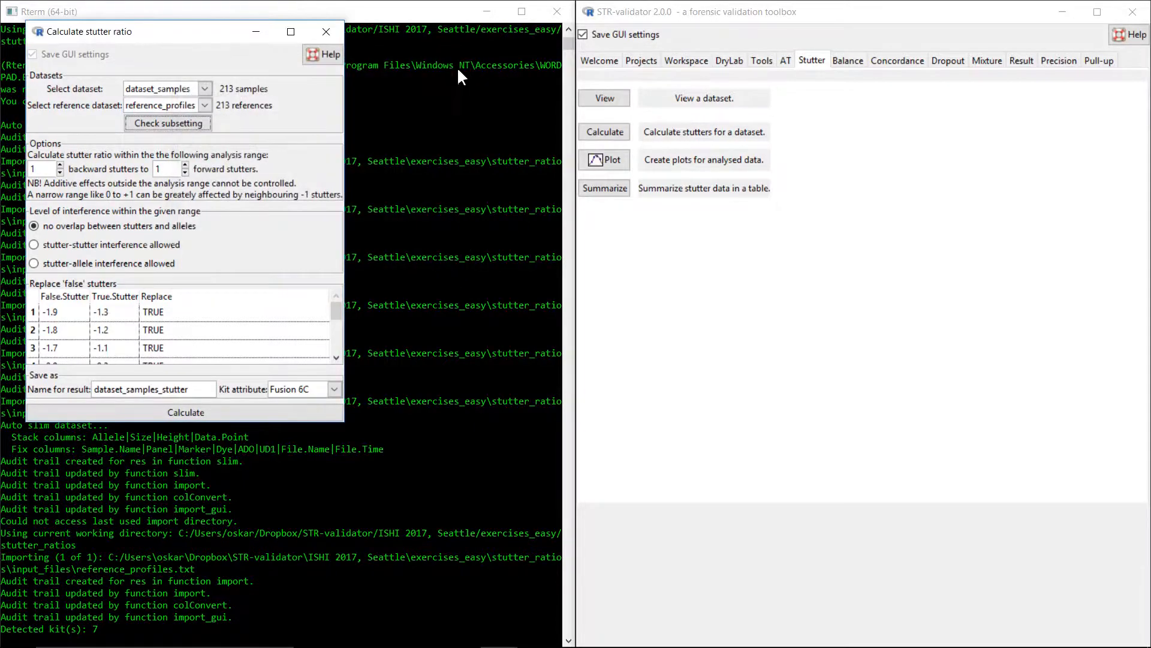
{"action": "left_click", "coordinate": [60, 166]}
{"action": "left_click", "coordinate": [143, 414]}
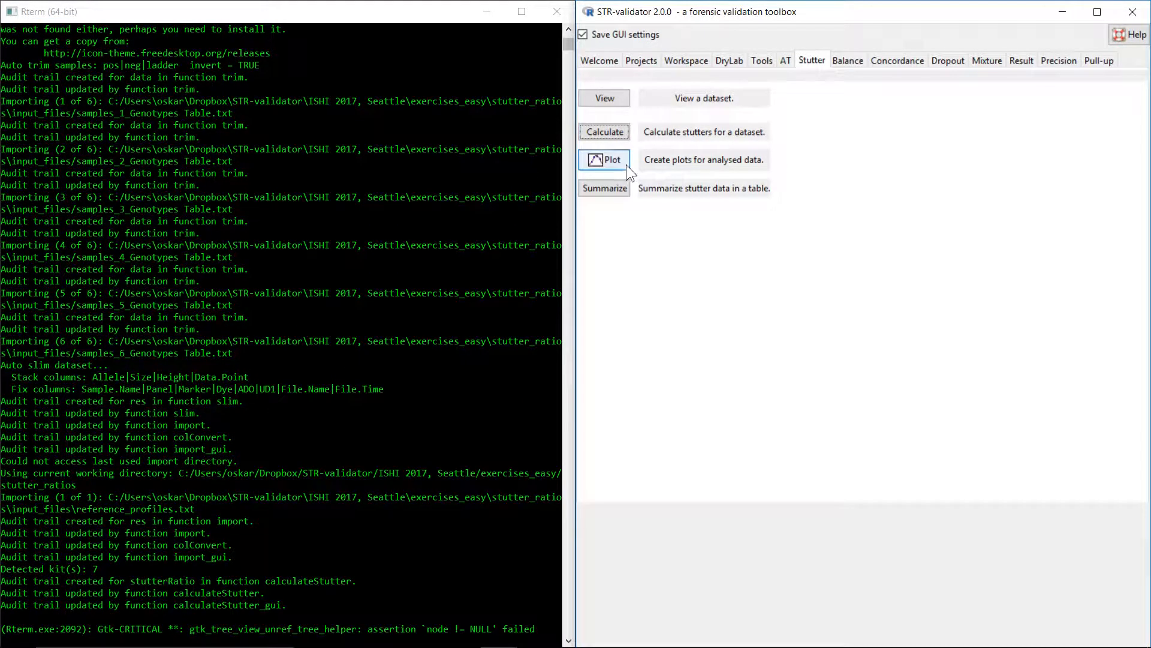
- Plot ratio versus allele for dataset_samples_stutter, keeping sex markers and dropping markers with no data, and enlarge the plot to full screen
{"action": "left_click", "coordinate": [626, 164]}
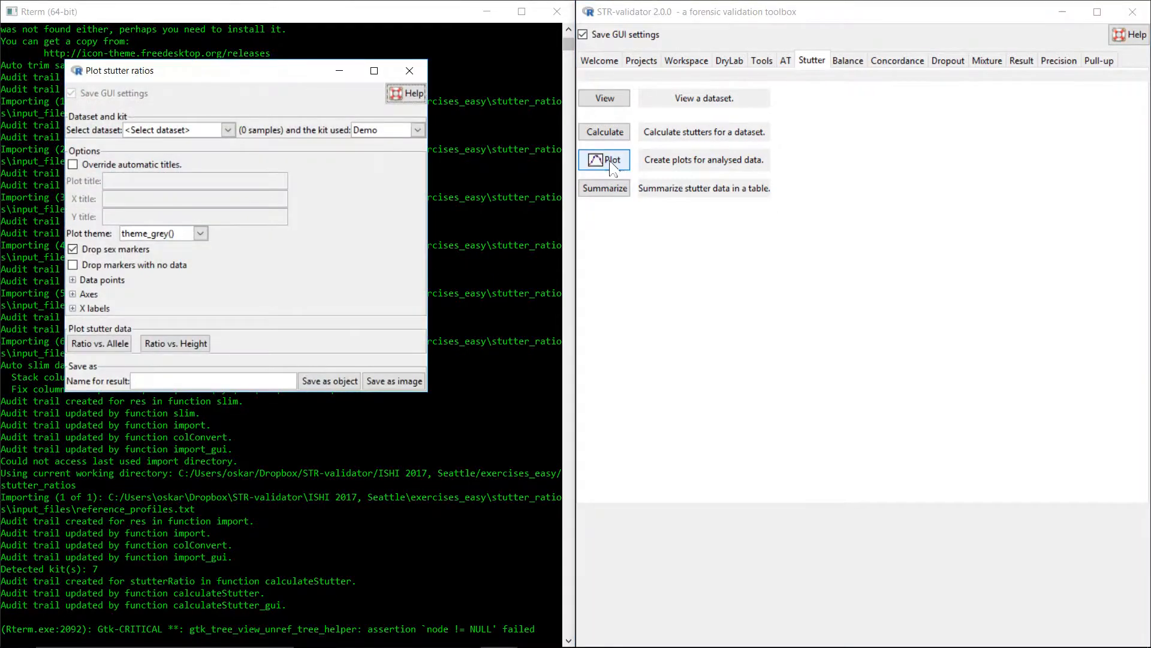
{"action": "left_click", "coordinate": [227, 129]}
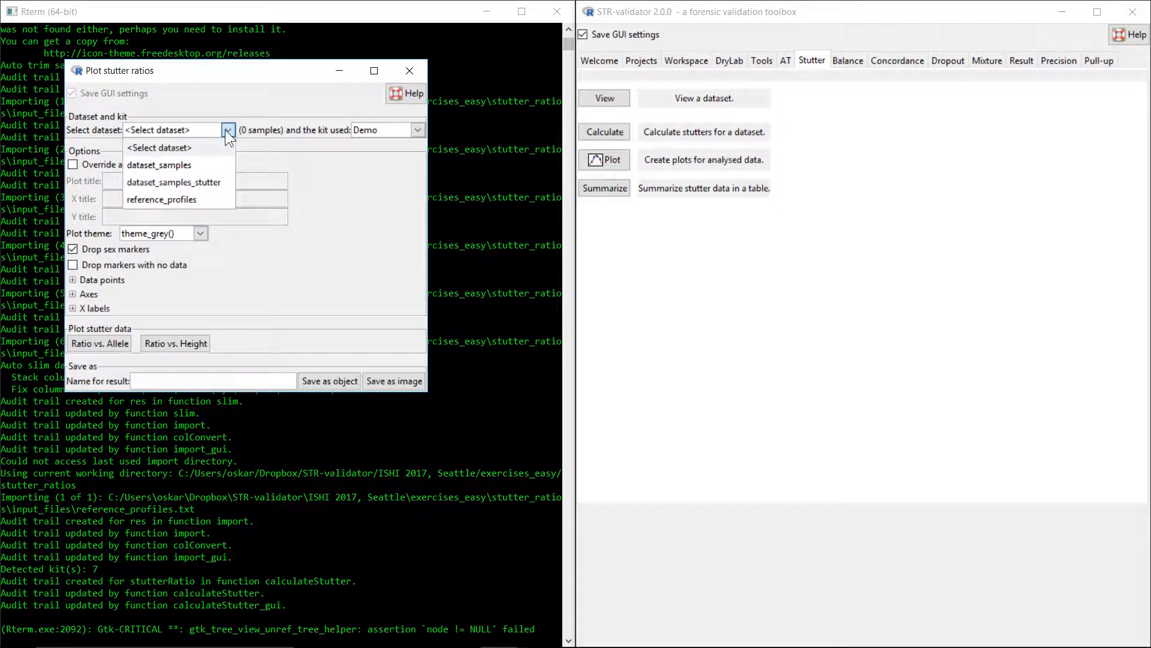
{"action": "left_click", "coordinate": [222, 182]}
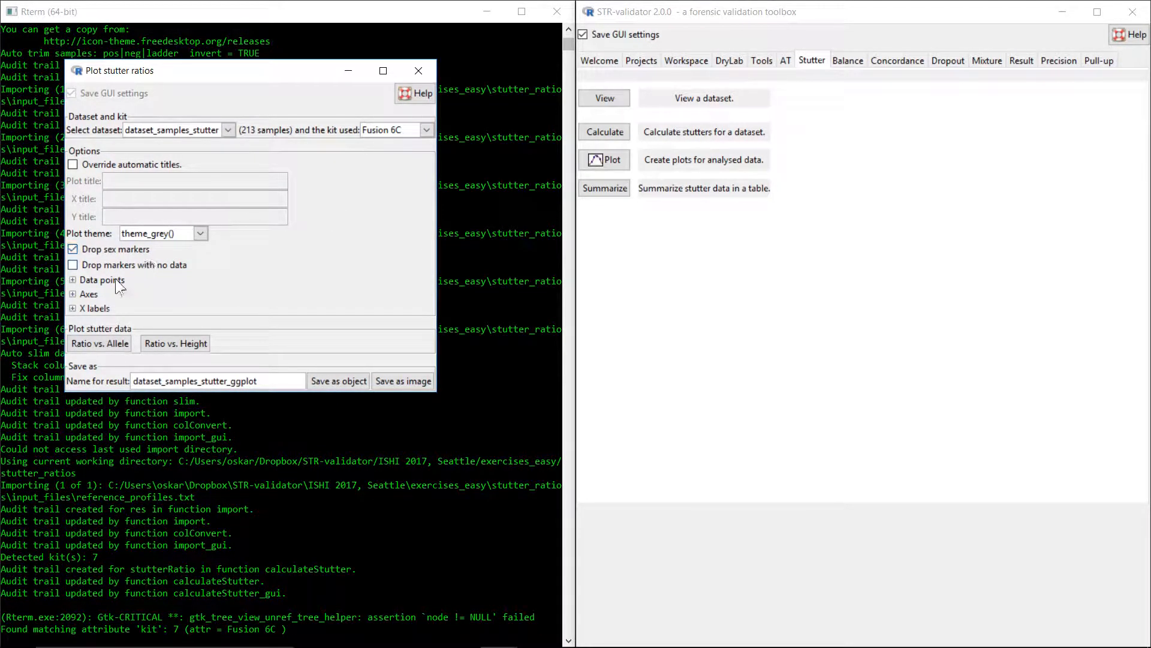
{"action": "left_click", "coordinate": [73, 251]}
{"action": "left_click", "coordinate": [96, 345]}
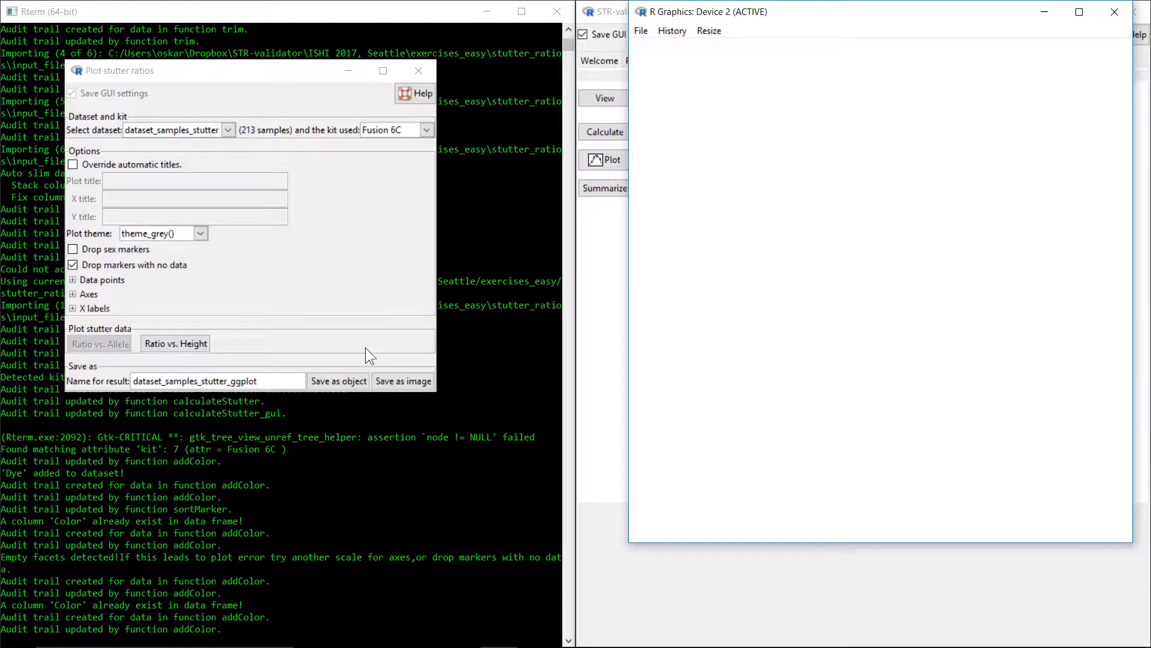
{"action": "left_click", "coordinate": [1080, 13]}
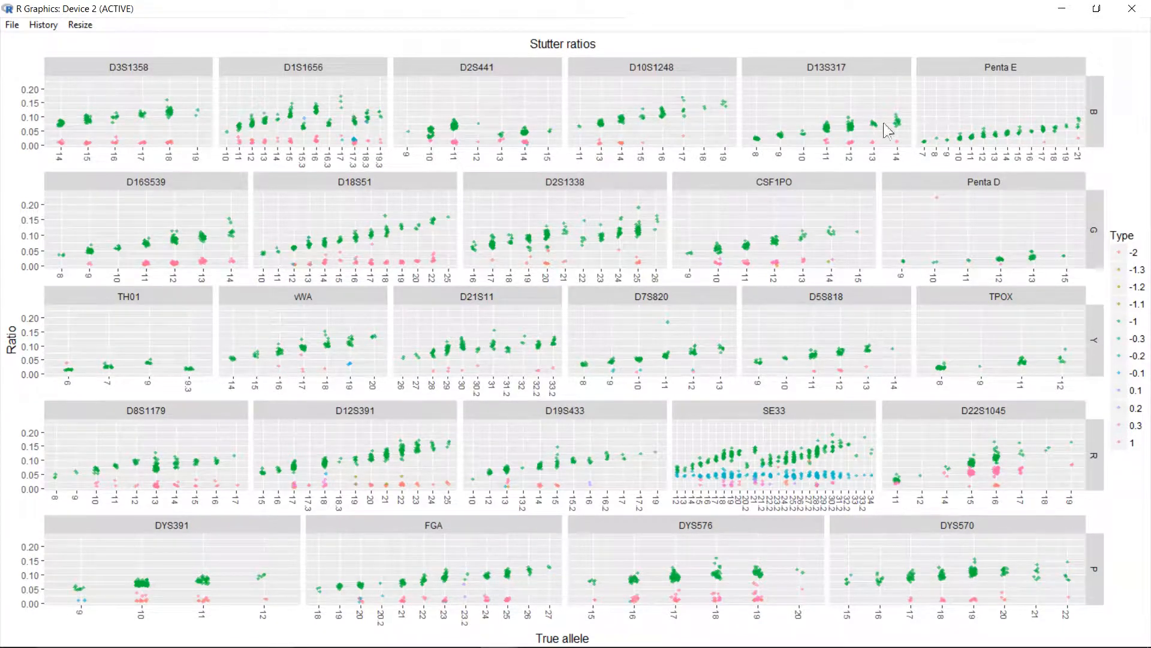
- Start saving the ratio versus allele plot as an image named dataset_samples_stutter_ggplot_allele in png format
{"action": "key", "text": "alt+Tab"}
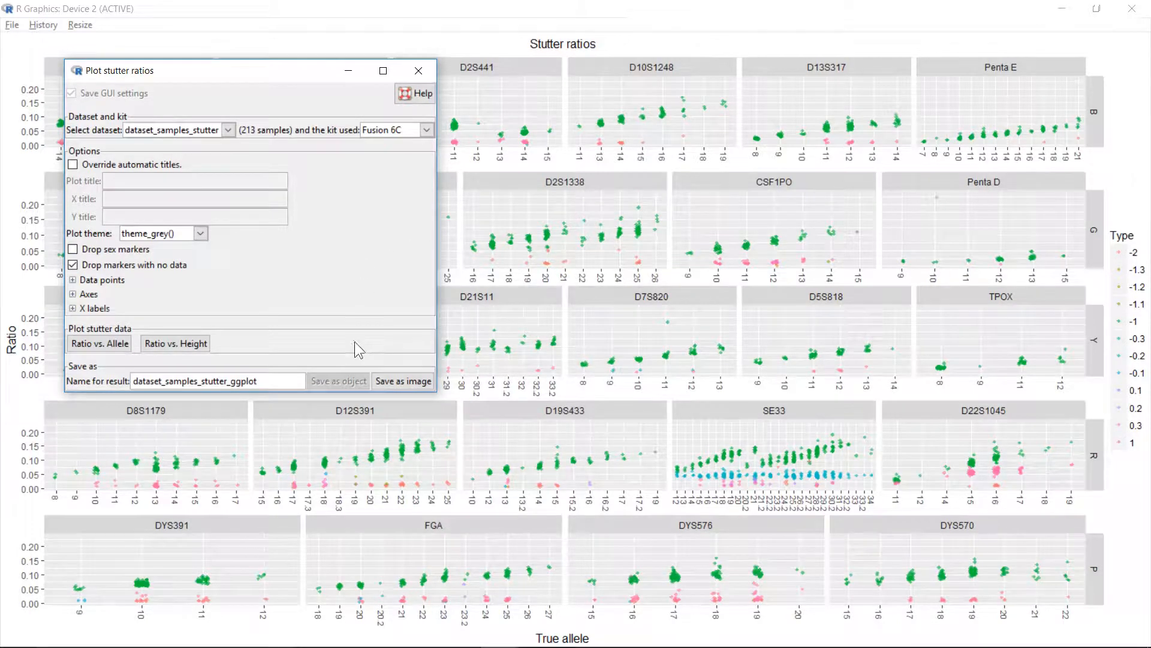
{"action": "left_click", "coordinate": [409, 382]}
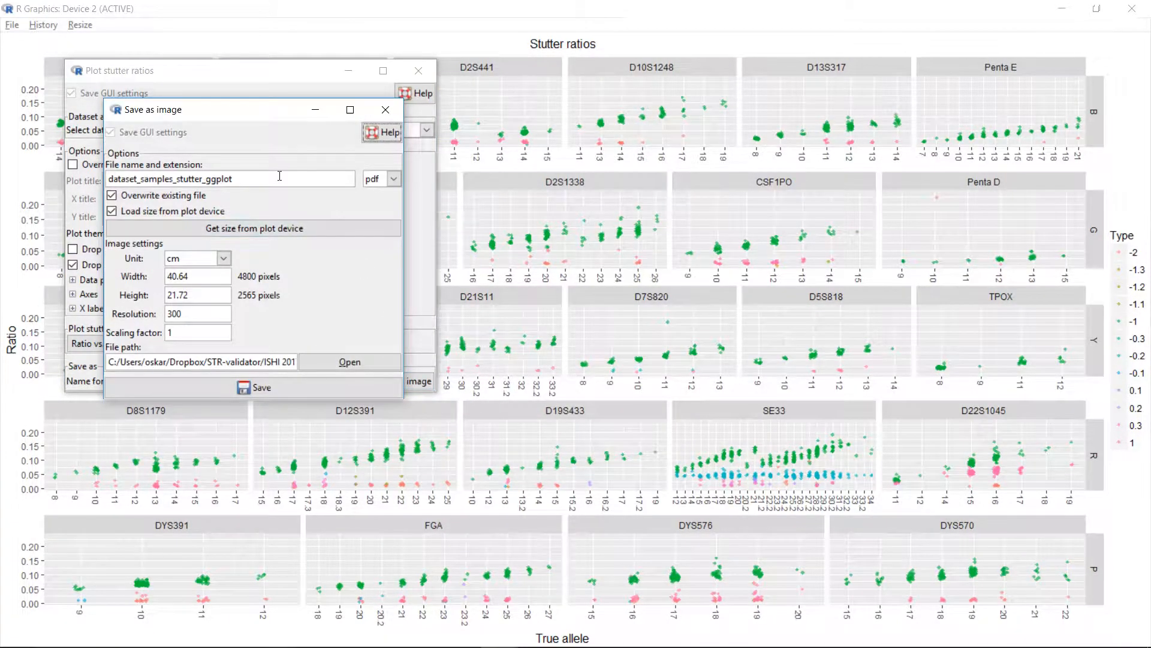
{"action": "left_click", "coordinate": [278, 178]}
{"action": "type", "text": "_allele"}
{"action": "left_click", "coordinate": [394, 179]}
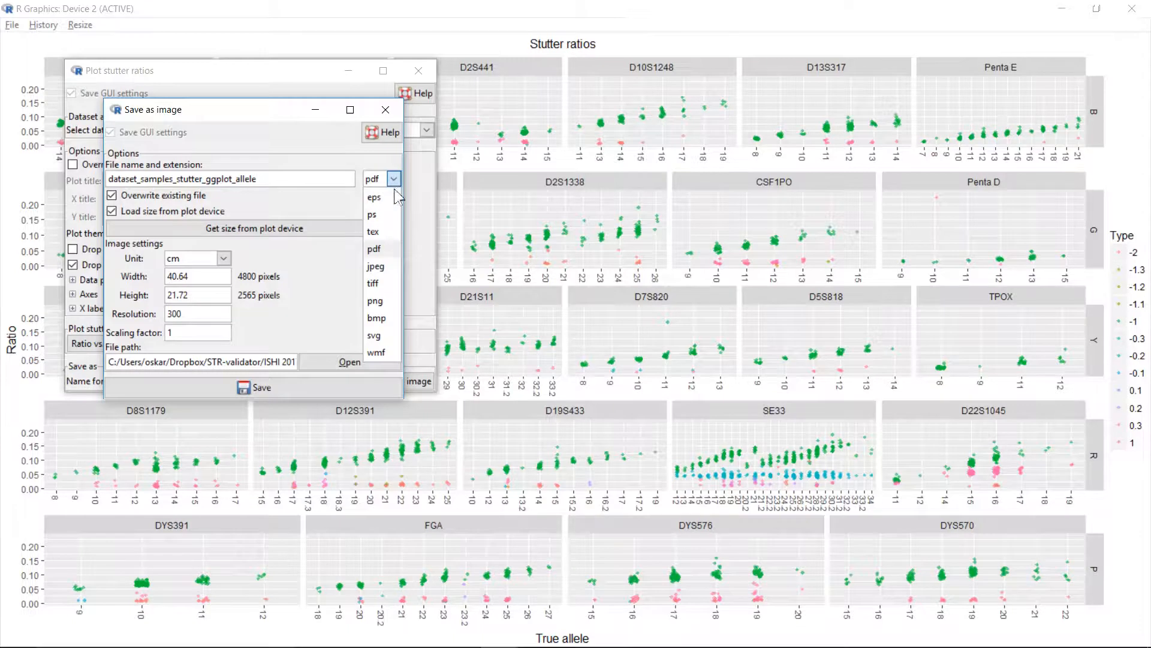
{"action": "left_click", "coordinate": [376, 300]}
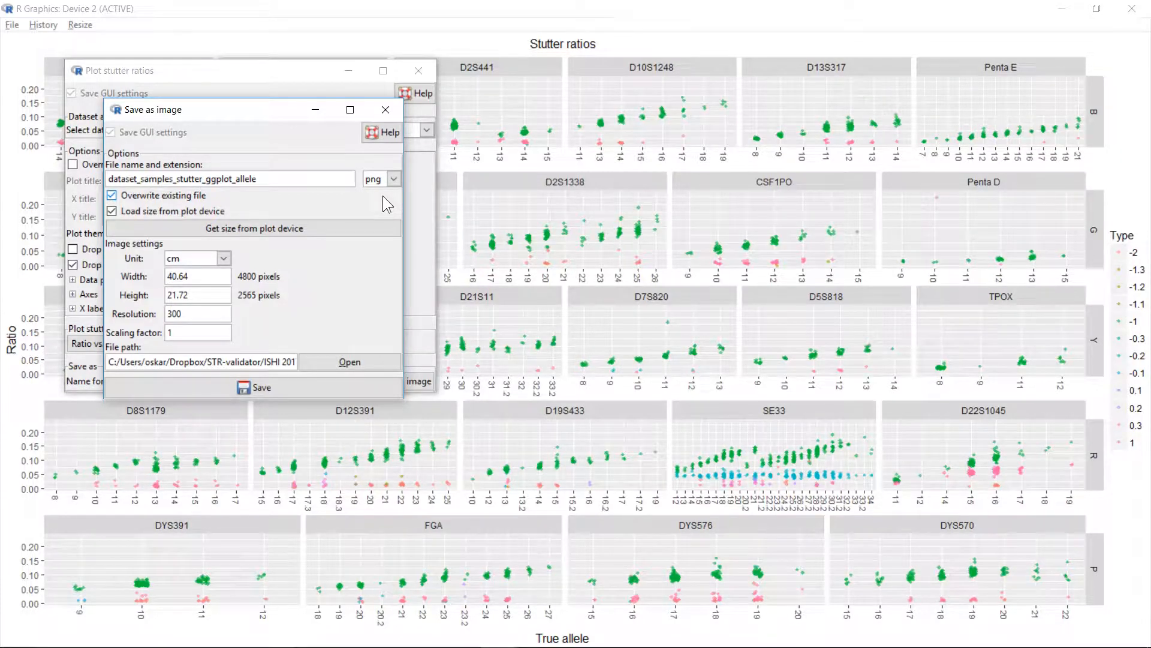
- Turn off overwriting existing files and loading the size from the plot device, and set the image size to 40 by 20 cm
{"action": "left_click", "coordinate": [112, 197]}
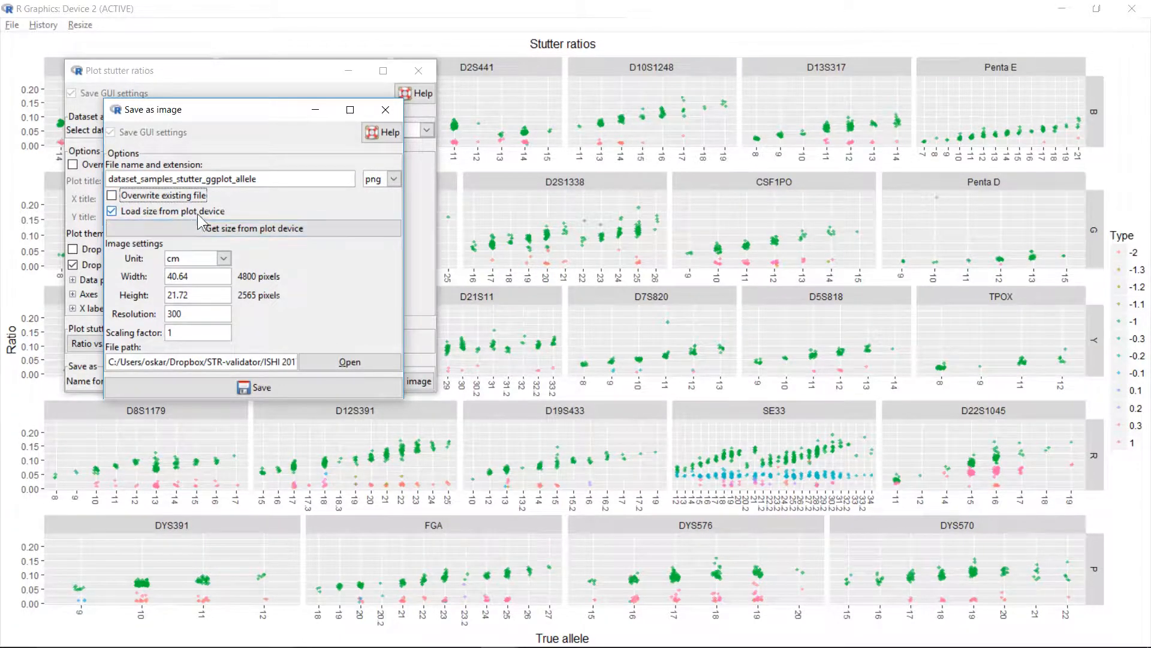
{"action": "left_click", "coordinate": [113, 212]}
{"action": "left_click_drag", "start_coordinate": [204, 277], "coordinate": [149, 276]}
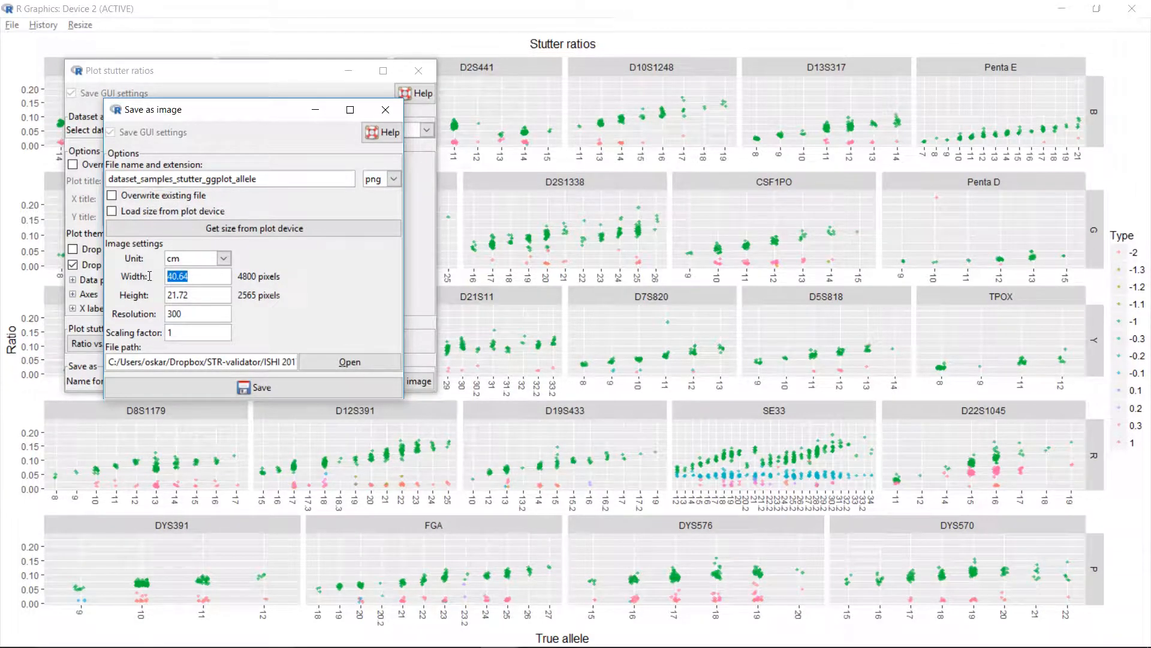
{"action": "type", "text": "40"}
{"action": "key", "text": "Tab"}
{"action": "type", "text": "20"}
- Choose the output_files folder inside stutter_ratios as the destination and save the image
{"action": "left_click", "coordinate": [382, 362]}
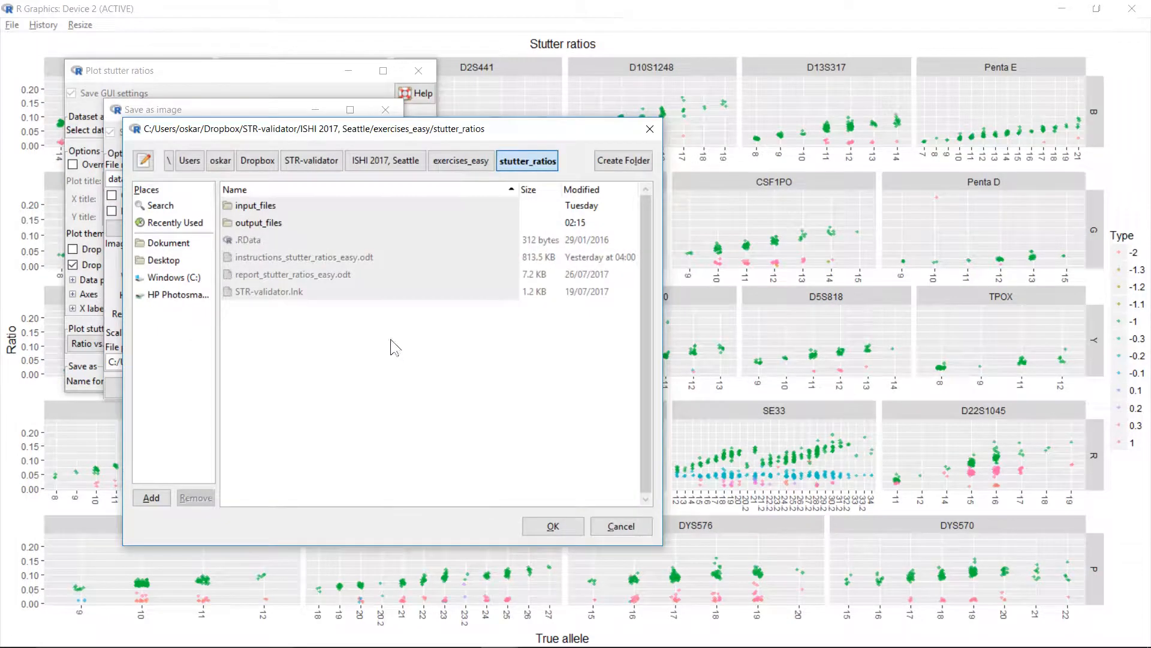
{"action": "double_click", "coordinate": [276, 223]}
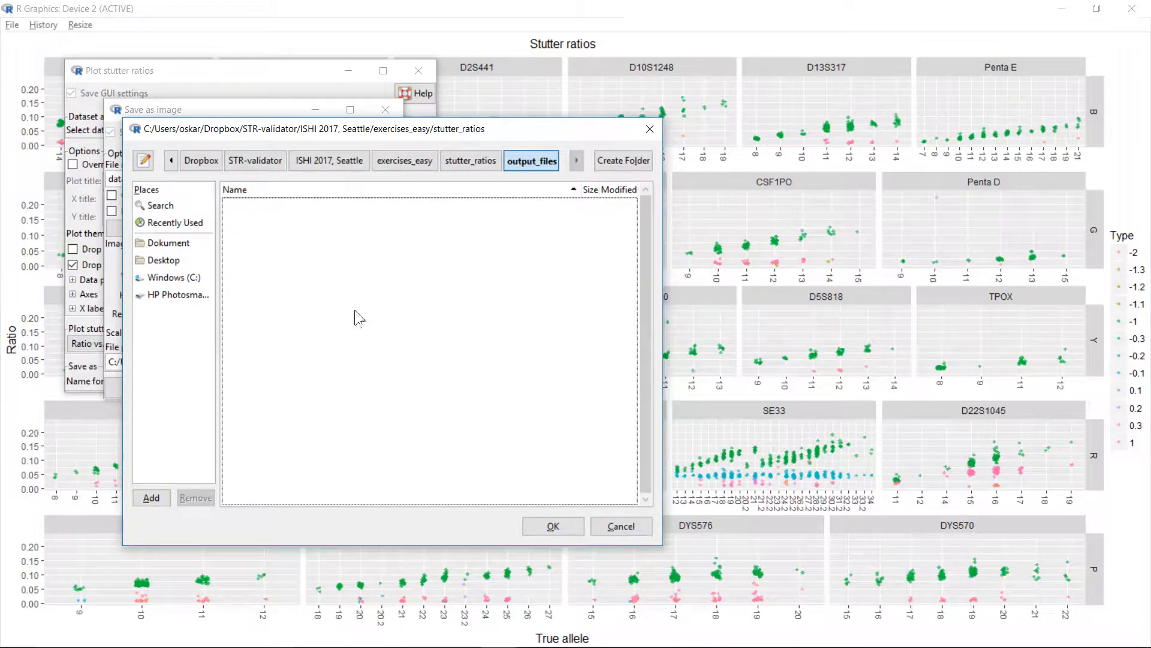
{"action": "left_click", "coordinate": [544, 525]}
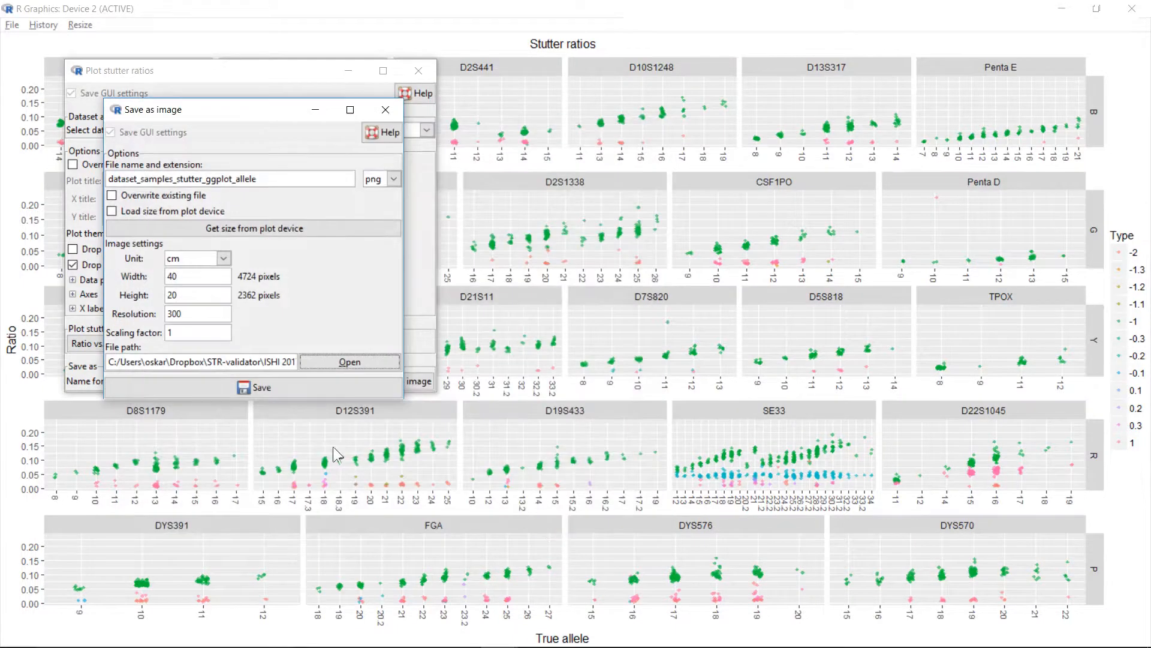
{"action": "left_click", "coordinate": [306, 386]}
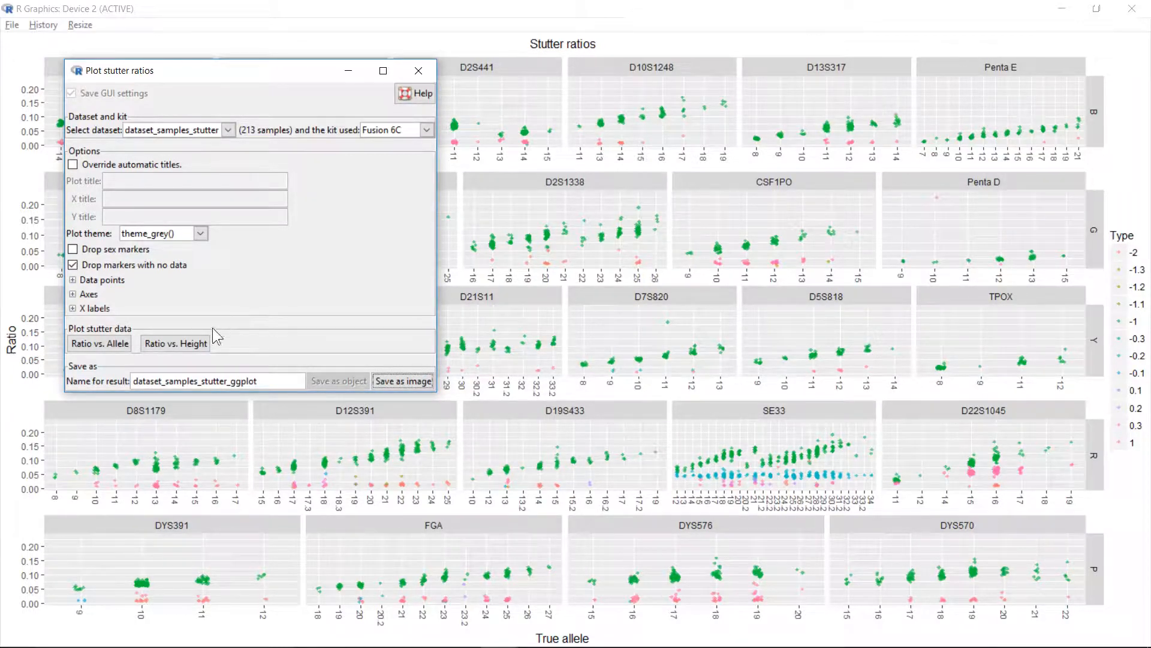
- Plot ratio versus height, save it as the image dataset_samples_stutter_ggplot_height, and close the plotting dialog and the graphics window
{"action": "left_click", "coordinate": [180, 343]}
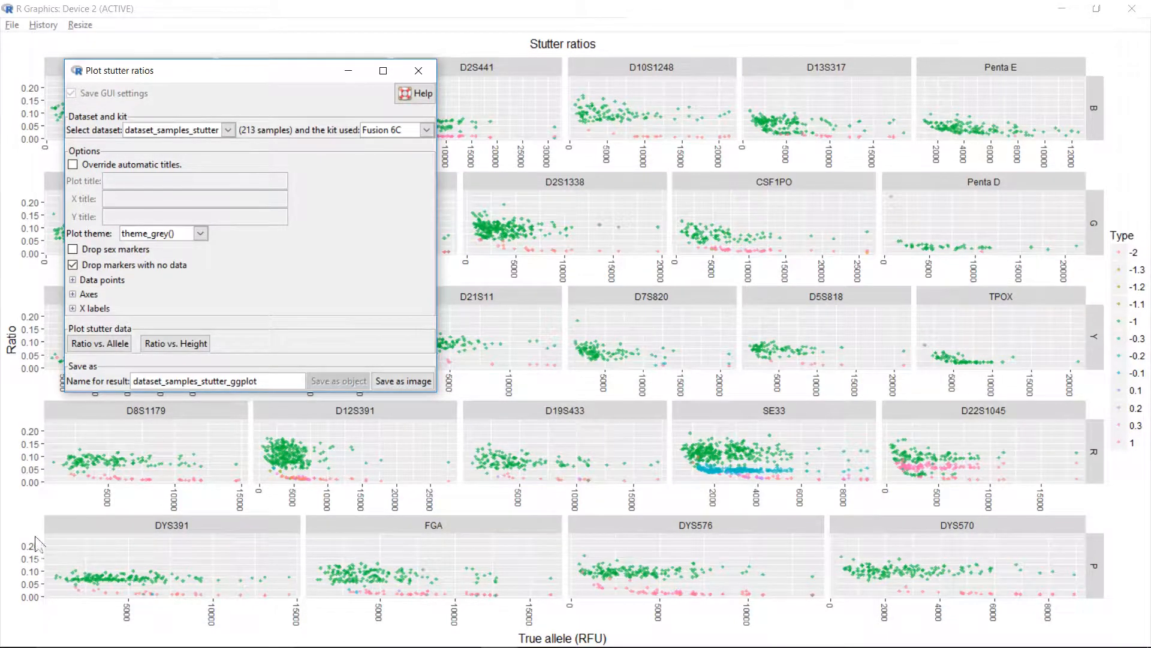
{"action": "left_click", "coordinate": [420, 386]}
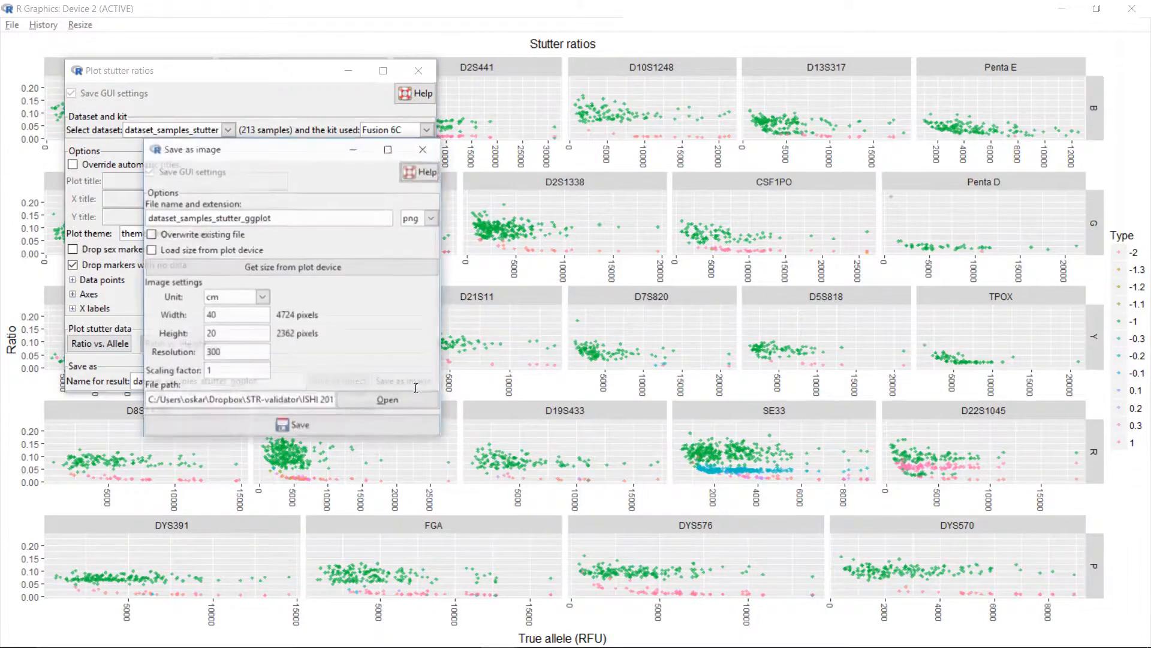
{"action": "left_click", "coordinate": [322, 218]}
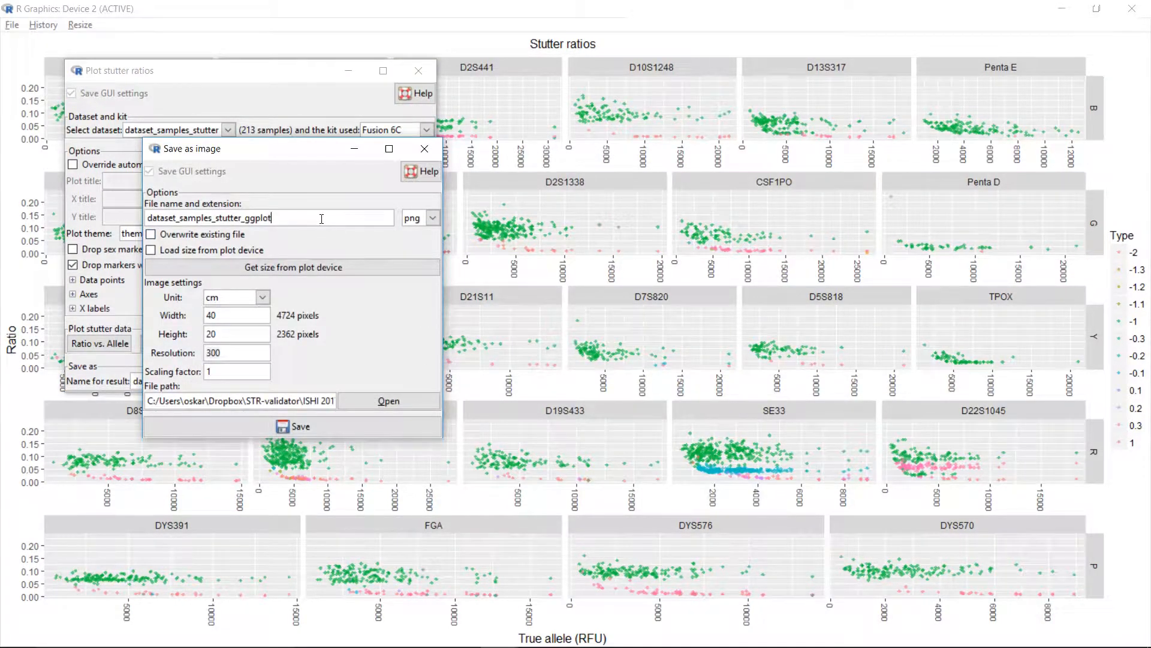
{"action": "type", "text": "_height"}
{"action": "left_click", "coordinate": [341, 424]}
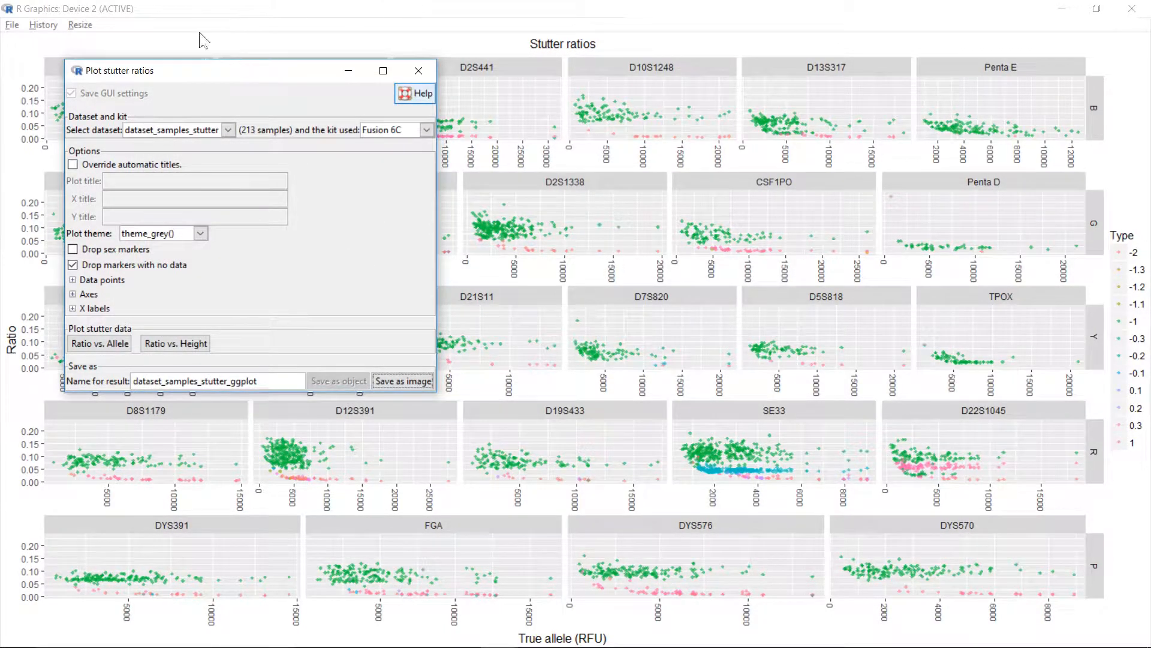
{"action": "left_click", "coordinate": [418, 71]}
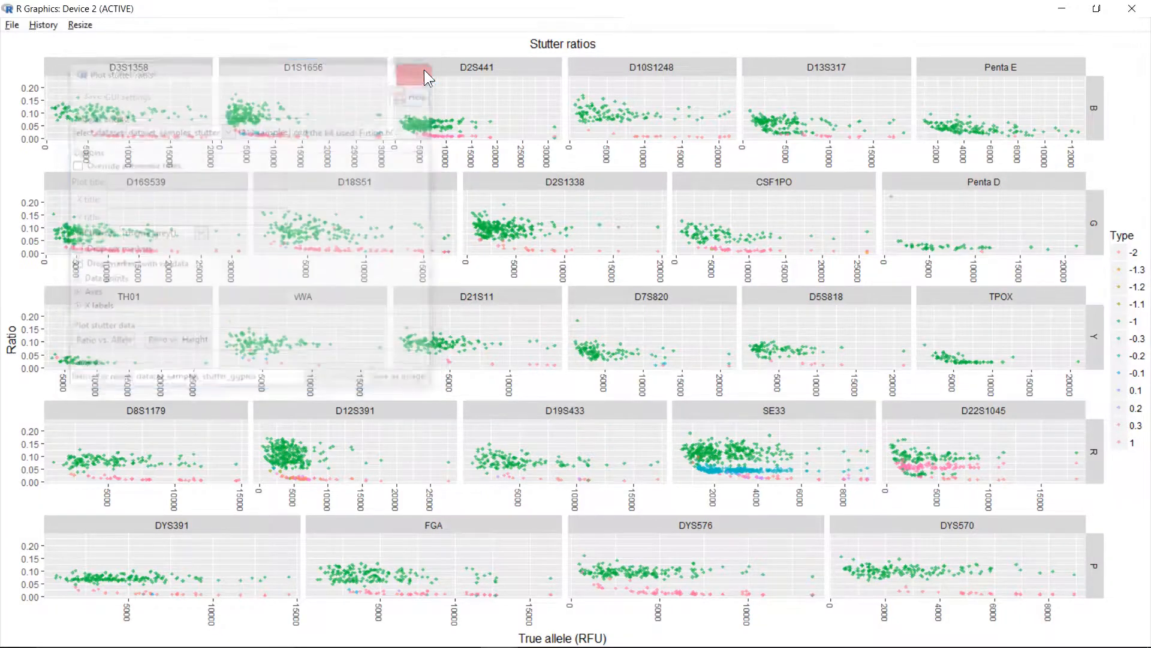
{"action": "left_click", "coordinate": [1133, 9]}
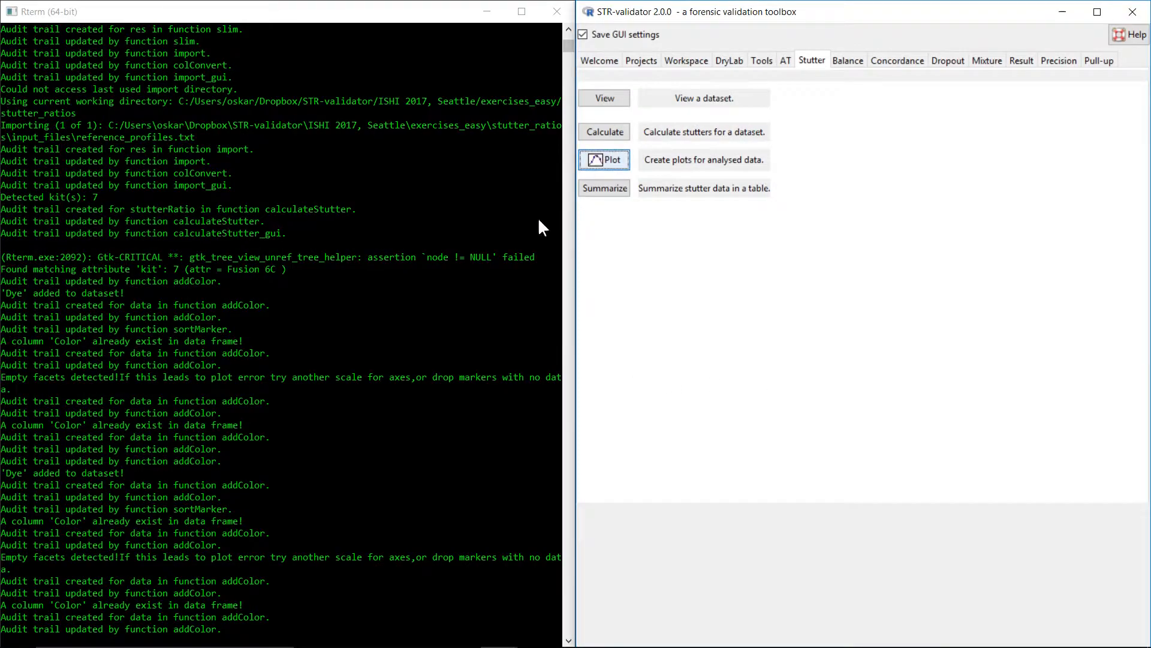
- Summarize dataset_samples_stutter by stutter with quantile 0.95 into a table named dataset_samples_stutter_table_stutter
{"action": "left_click", "coordinate": [608, 191]}
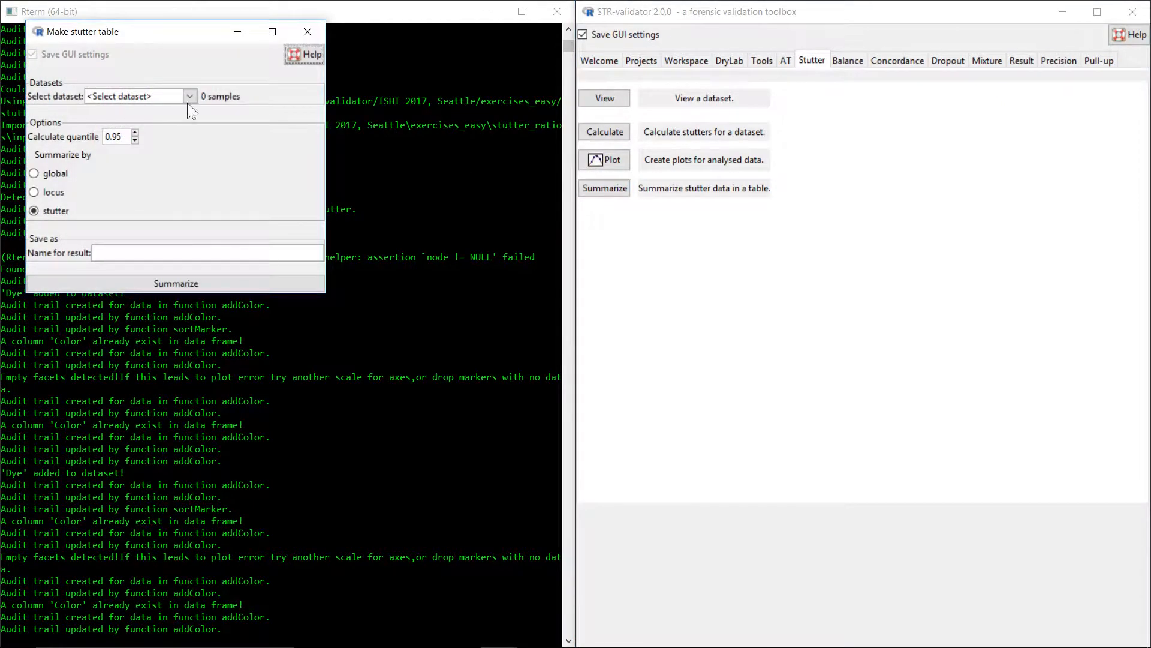
{"action": "left_click", "coordinate": [189, 96]}
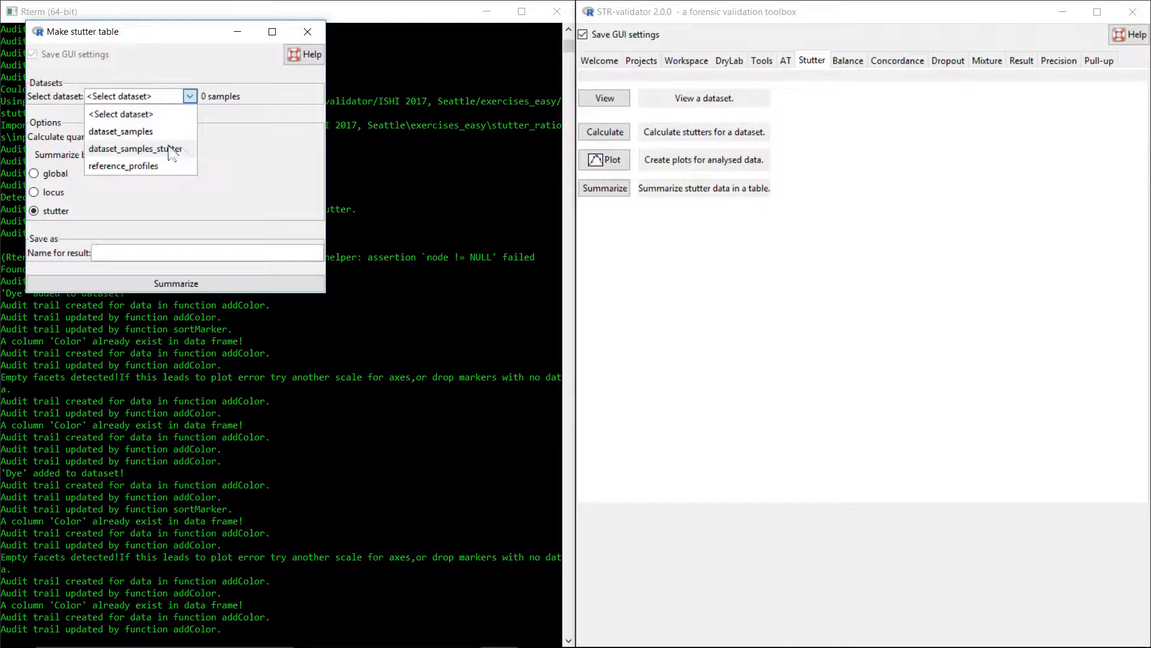
{"action": "left_click", "coordinate": [191, 150]}
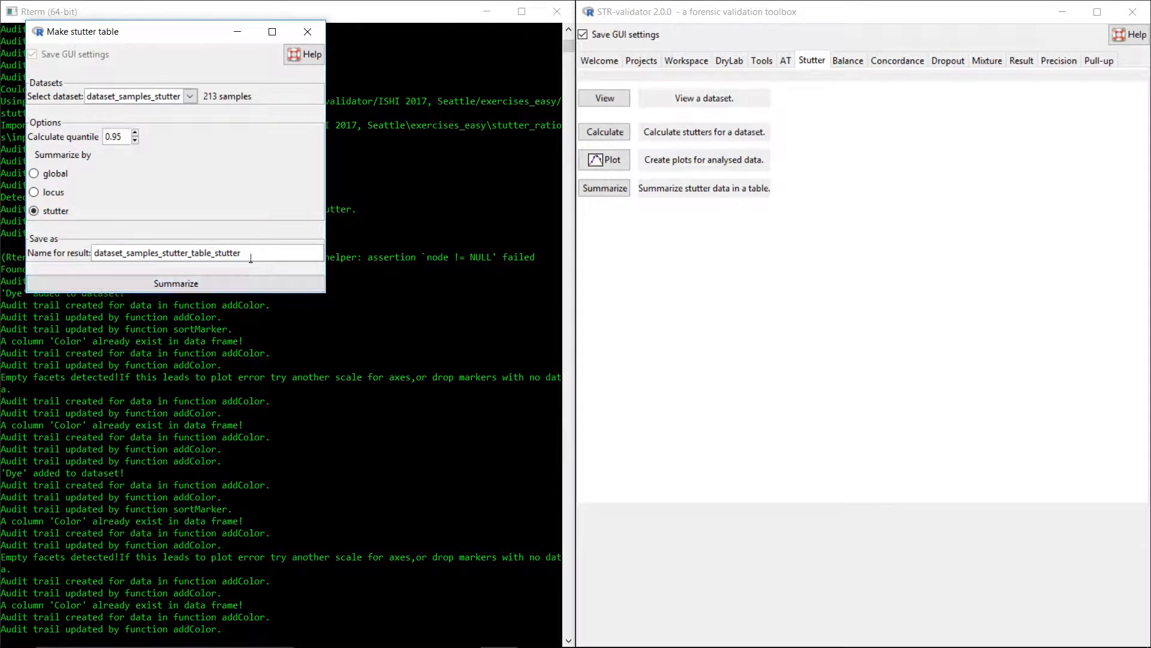
{"action": "left_click", "coordinate": [221, 278]}
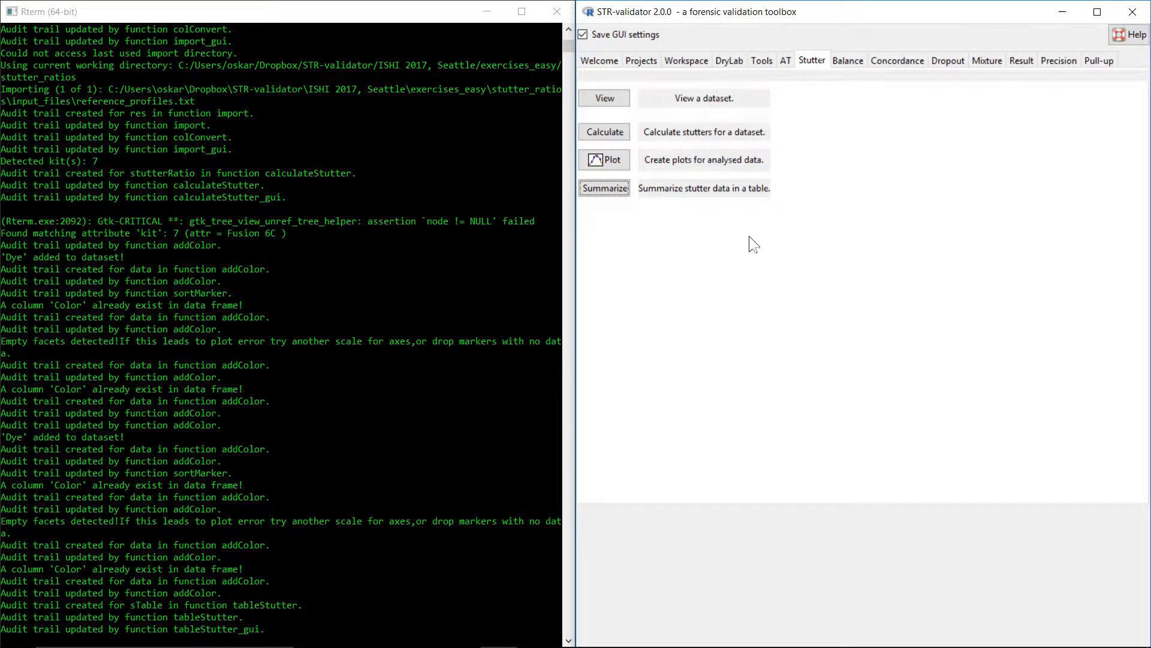
- Add dye, color and marker order information for the Fusion 6C kit to dataset_samples_stutter_table_stutter, overwriting the existing object
{"action": "left_click", "coordinate": [763, 62]}
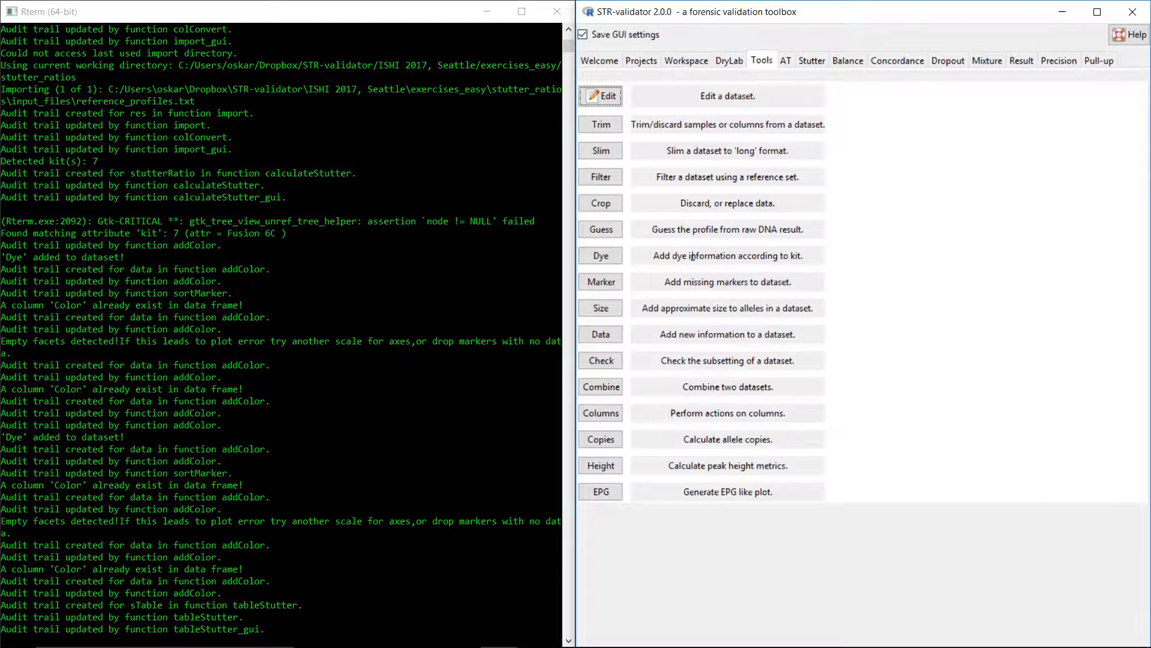
{"action": "left_click", "coordinate": [620, 258]}
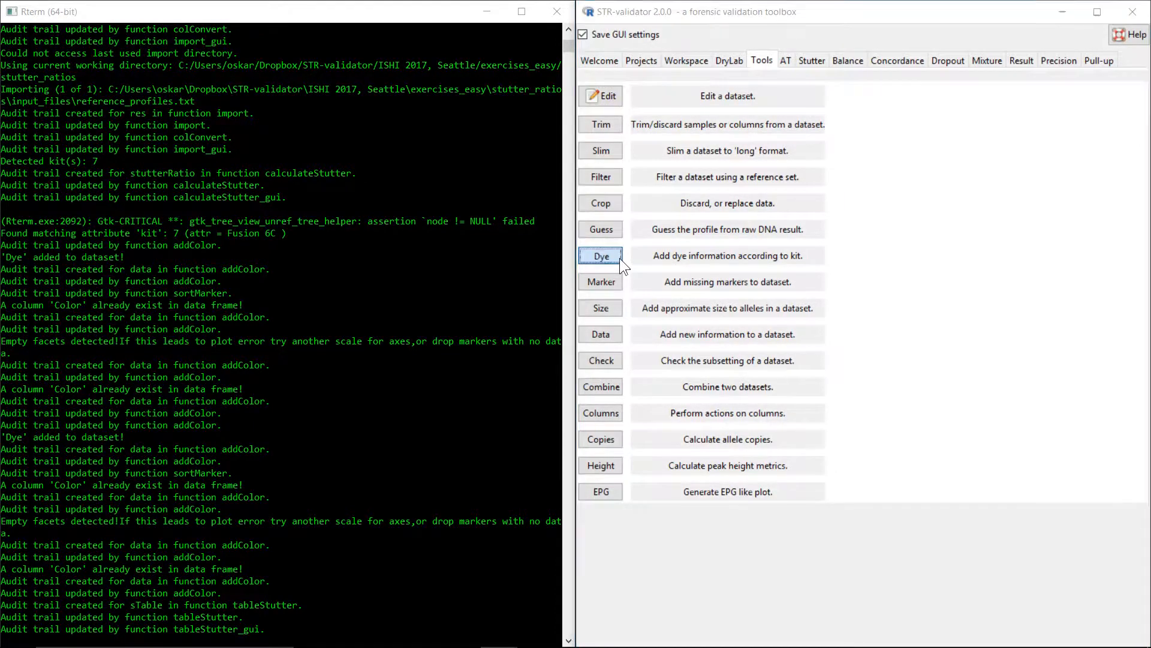
{"action": "left_click", "coordinate": [261, 115]}
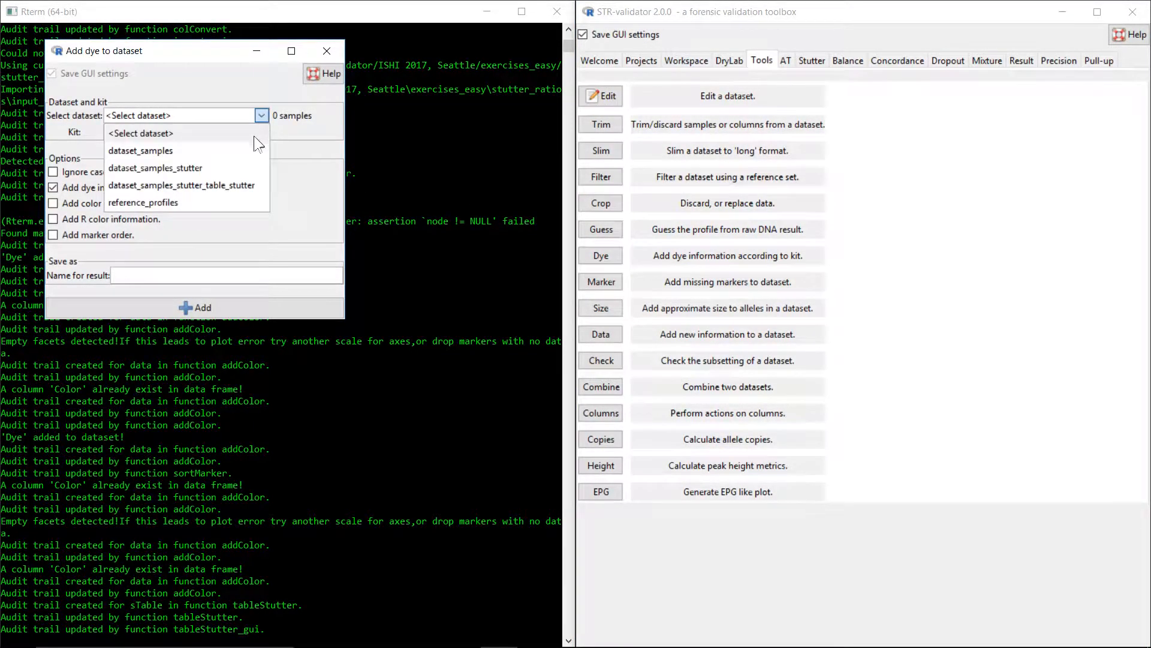
{"action": "left_click", "coordinate": [249, 185]}
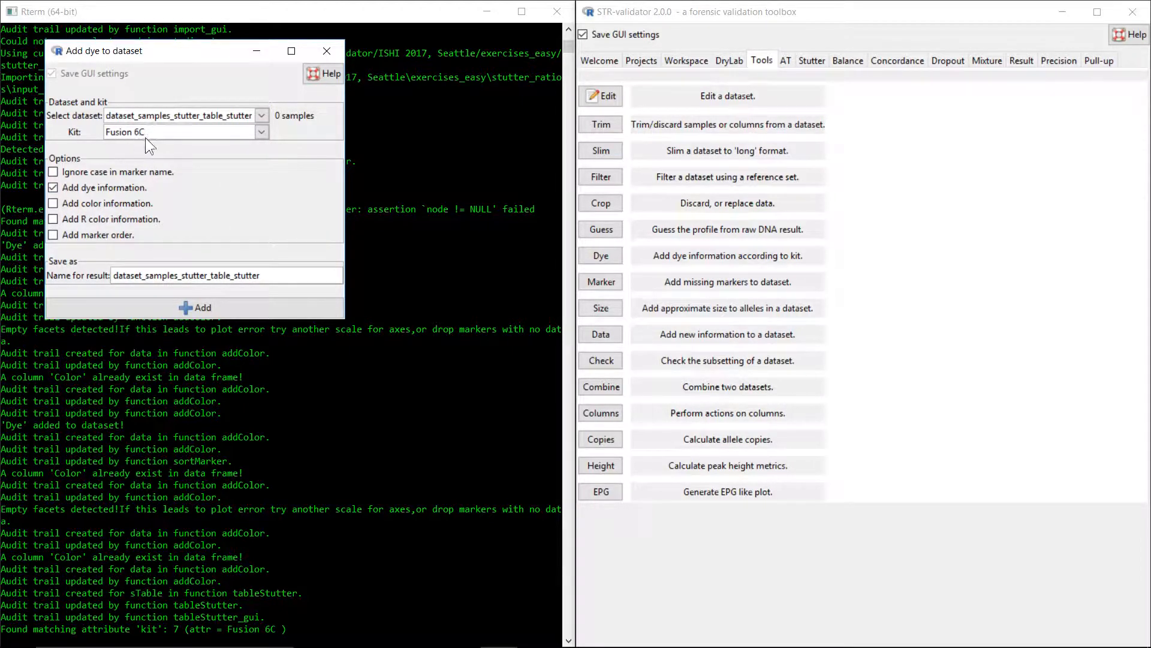
{"action": "left_click", "coordinate": [53, 204]}
{"action": "left_click", "coordinate": [53, 235]}
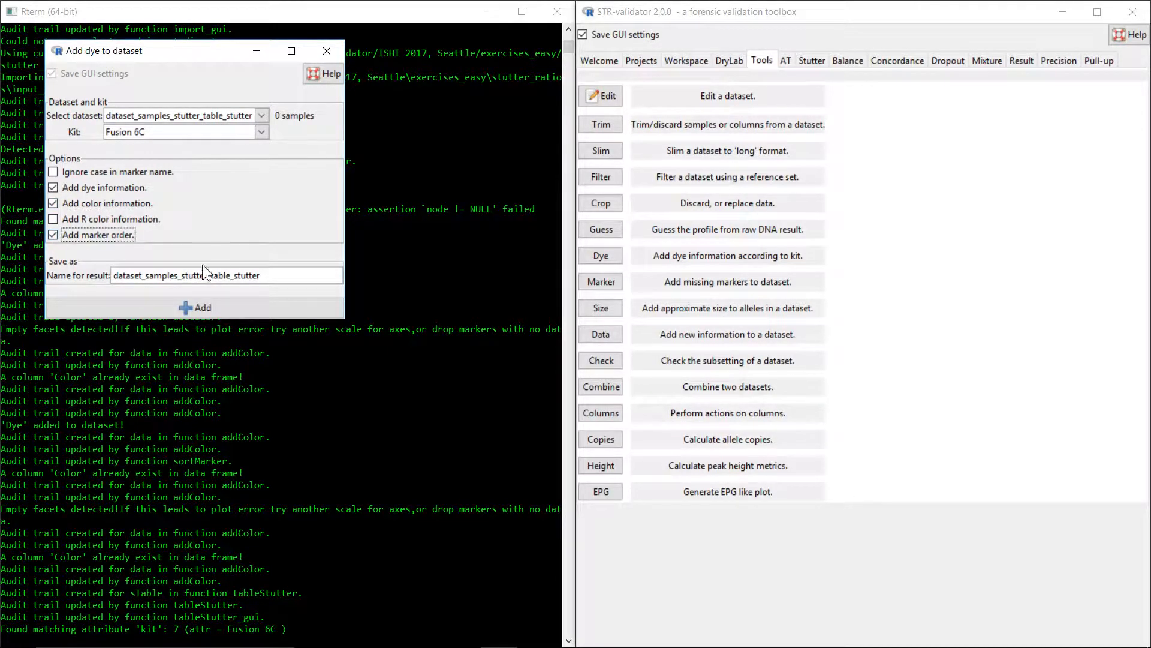
{"action": "left_click", "coordinate": [268, 308]}
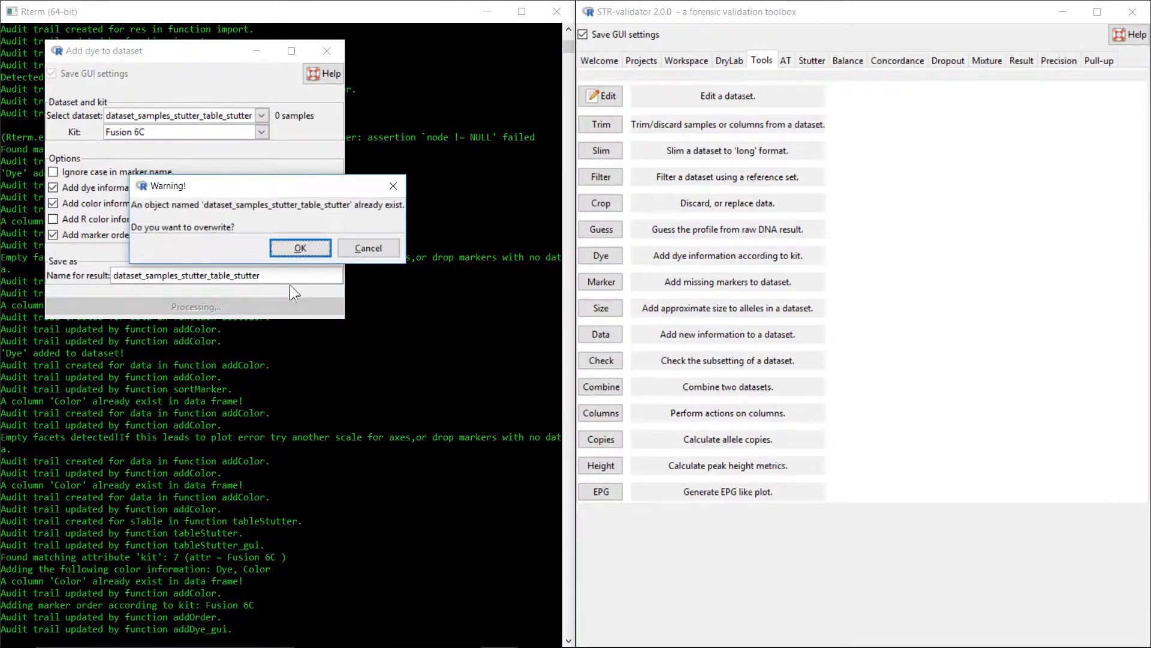
{"action": "left_click", "coordinate": [288, 252]}
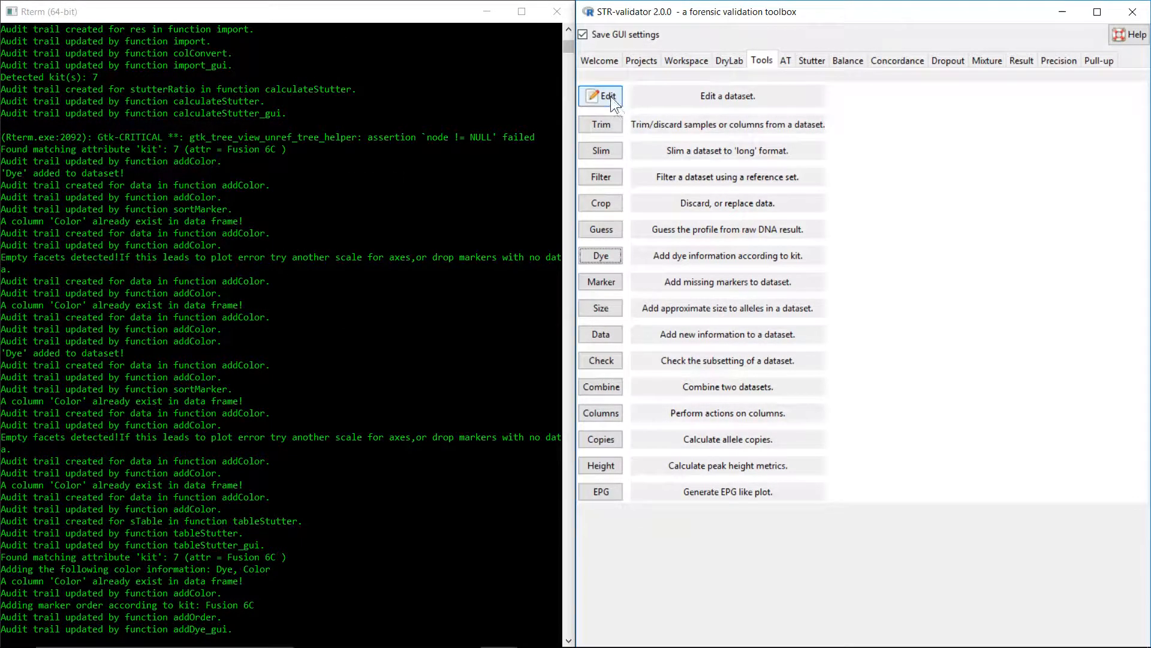
- View dataset_samples_stutter_table_stutter in the data frame editor, enlarge its window, and copy the table
{"action": "left_click", "coordinate": [613, 97]}
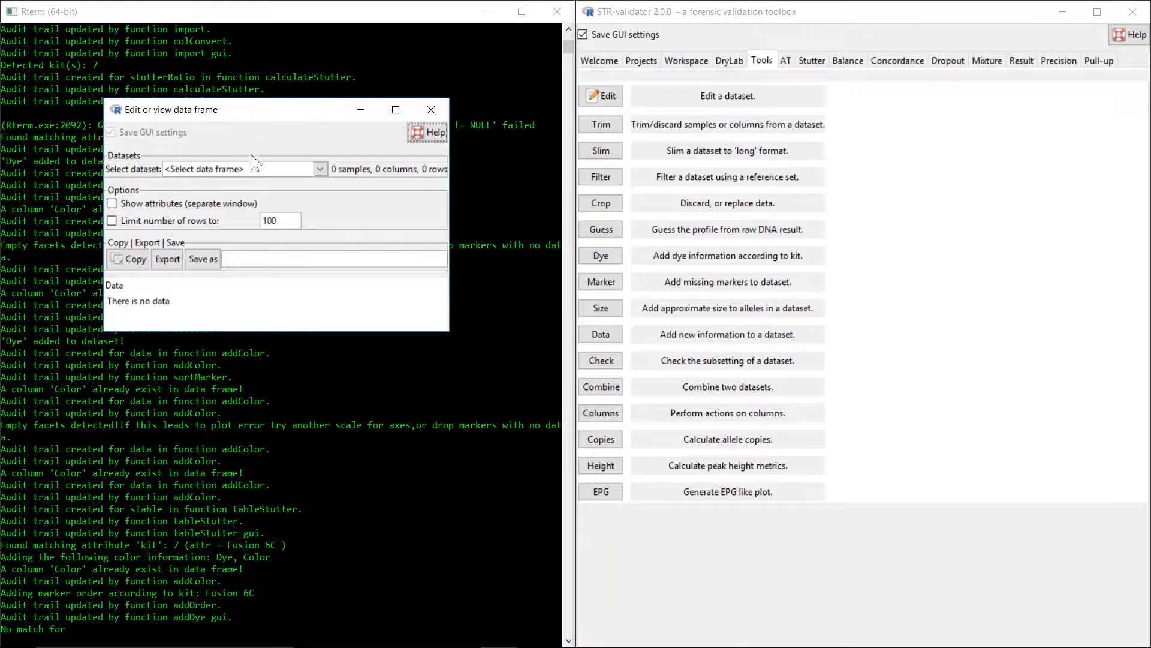
{"action": "left_click", "coordinate": [319, 169]}
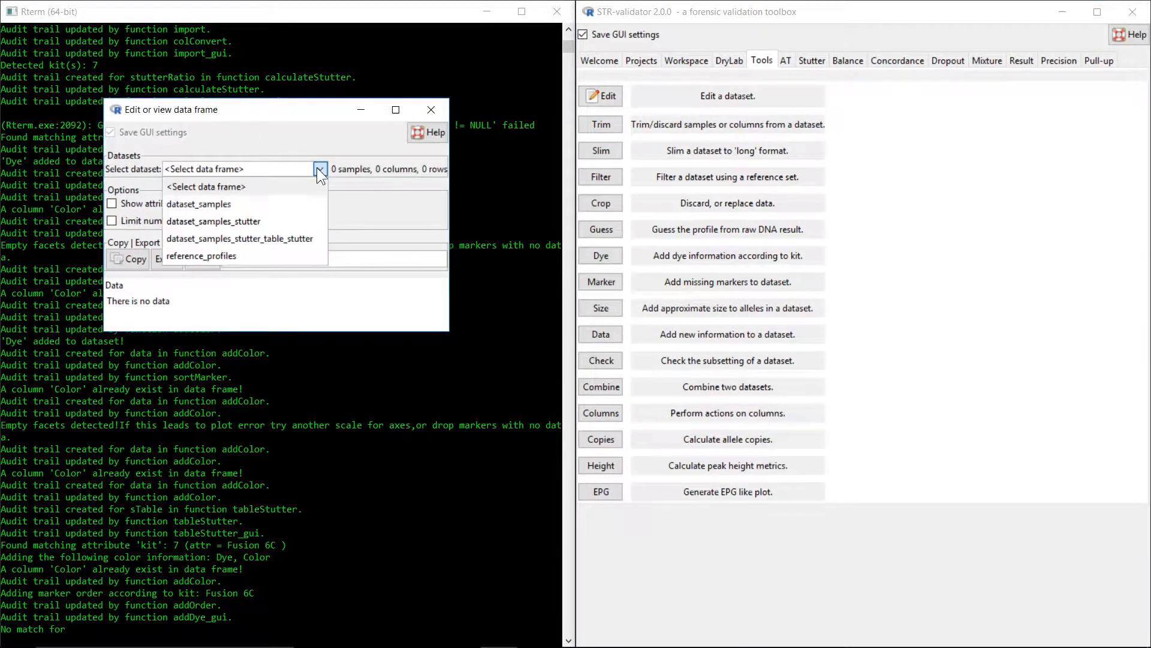
{"action": "left_click", "coordinate": [301, 239]}
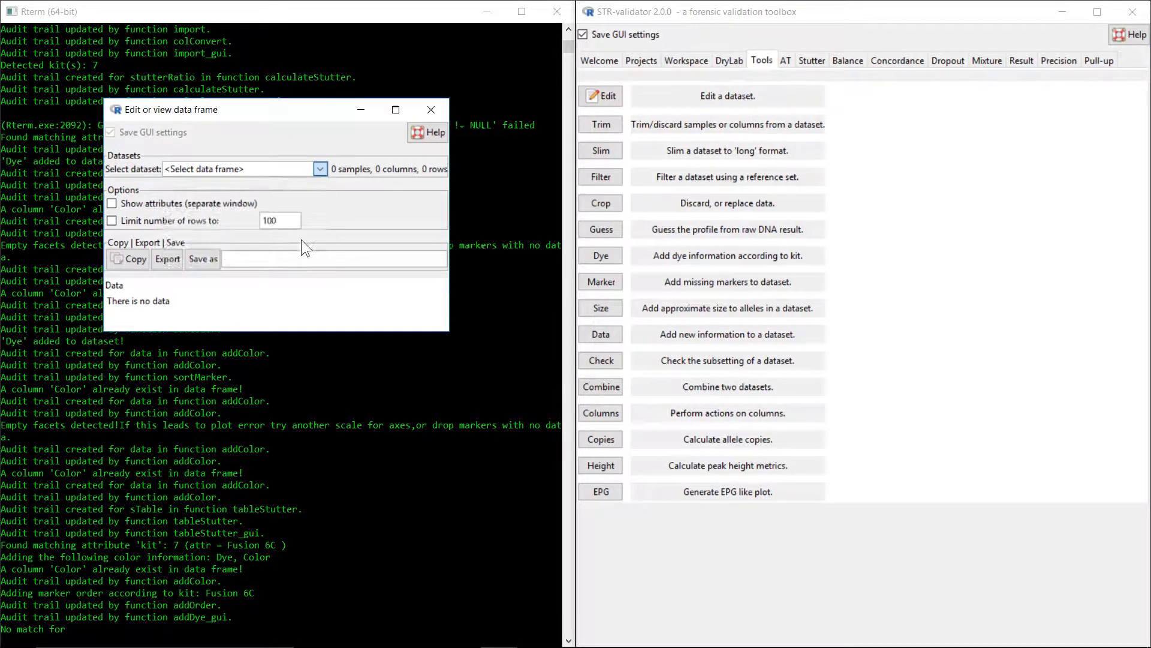
{"action": "left_click_drag", "start_coordinate": [480, 333], "coordinate": [760, 597]}
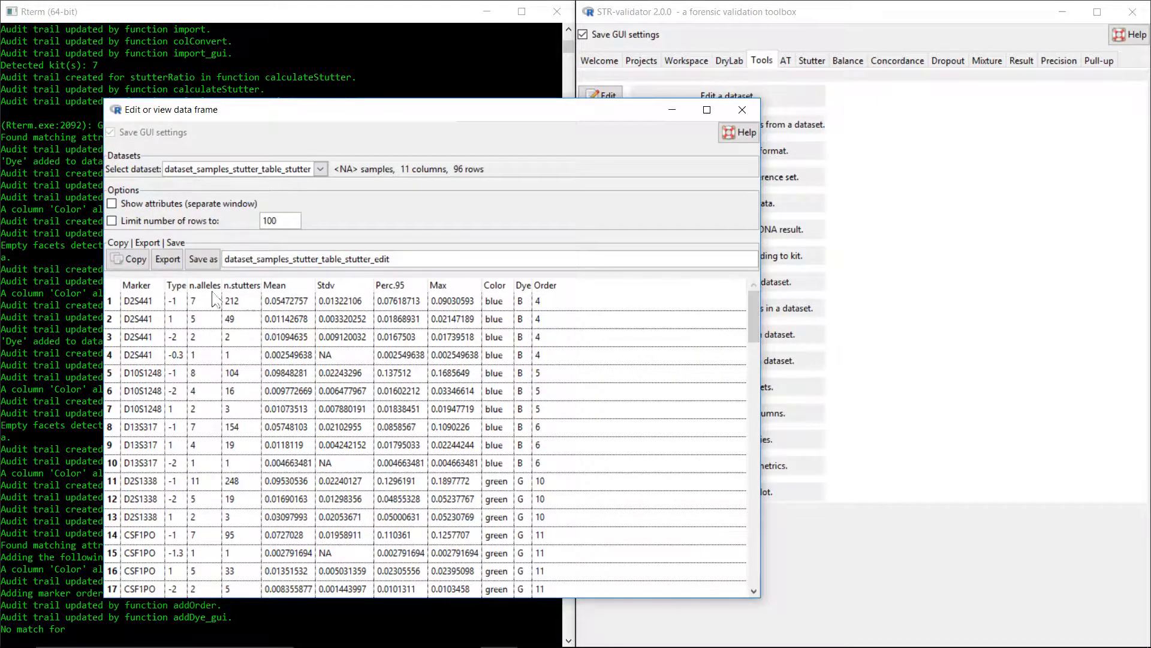
{"action": "left_click", "coordinate": [135, 260]}
- Switch to a new LibreOffice Calc spreadsheet and paste the copied table at cell A1 as tab-separated text
{"action": "left_click", "coordinate": [17, 633]}
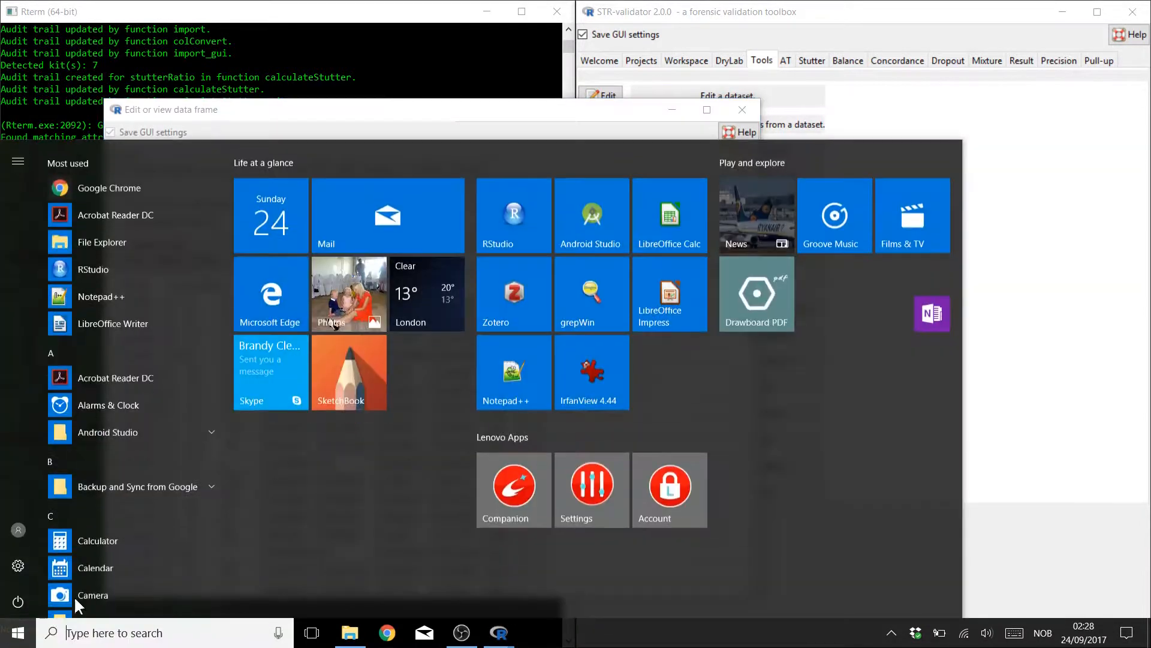
{"action": "left_click", "coordinate": [671, 205]}
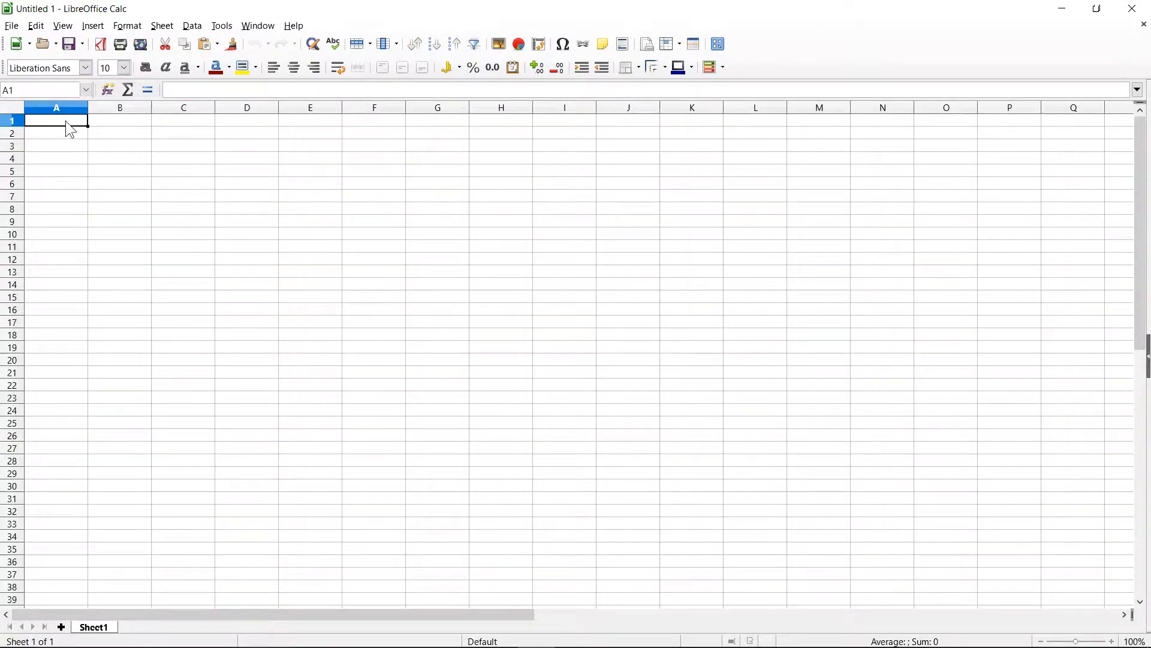
{"action": "key", "text": "ctrl+v"}
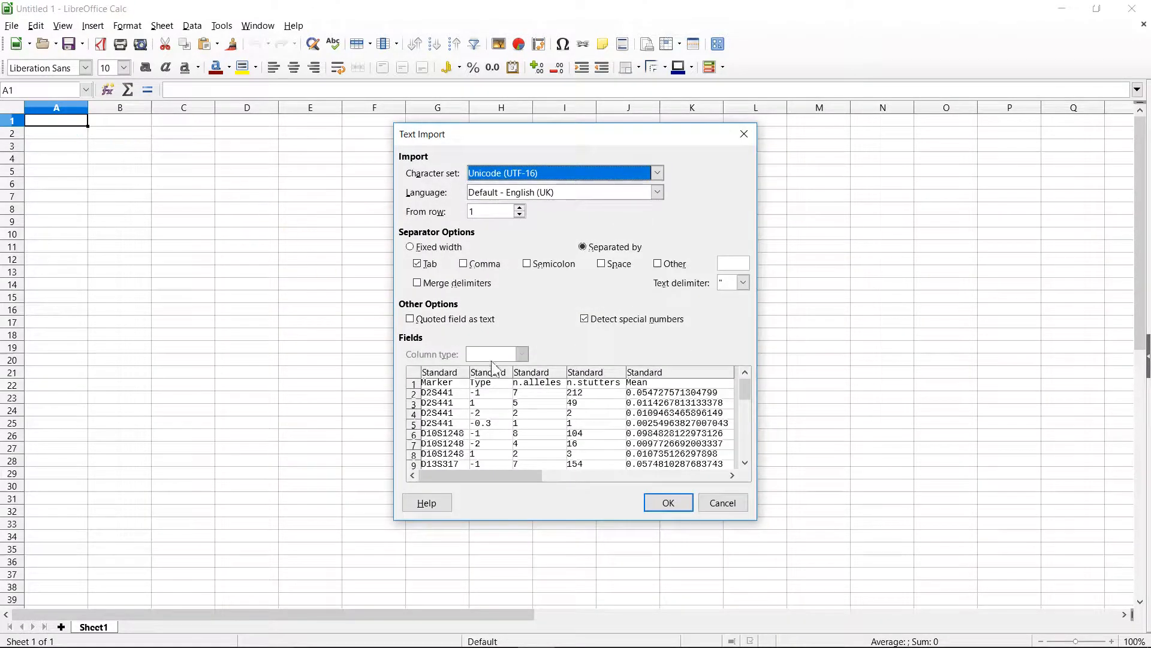
{"action": "left_click", "coordinate": [686, 502]}
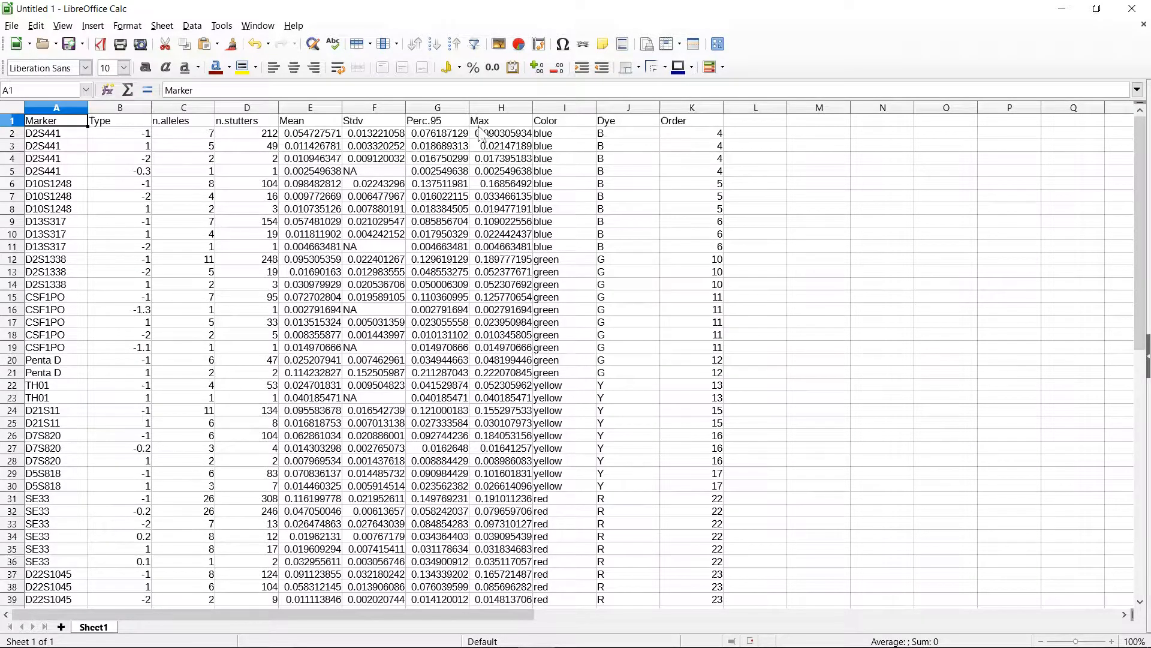
- Insert an empty column immediately before the Color column
{"action": "left_click", "coordinate": [552, 109]}
{"action": "right_click", "coordinate": [550, 109]}
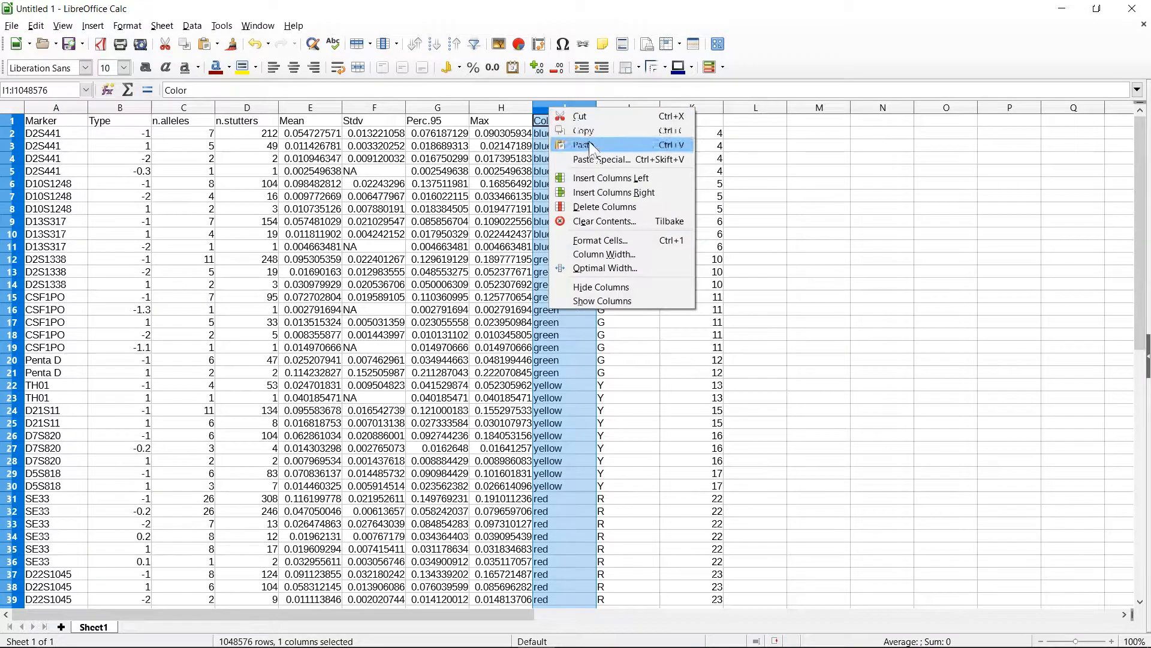
{"action": "left_click", "coordinate": [658, 178]}
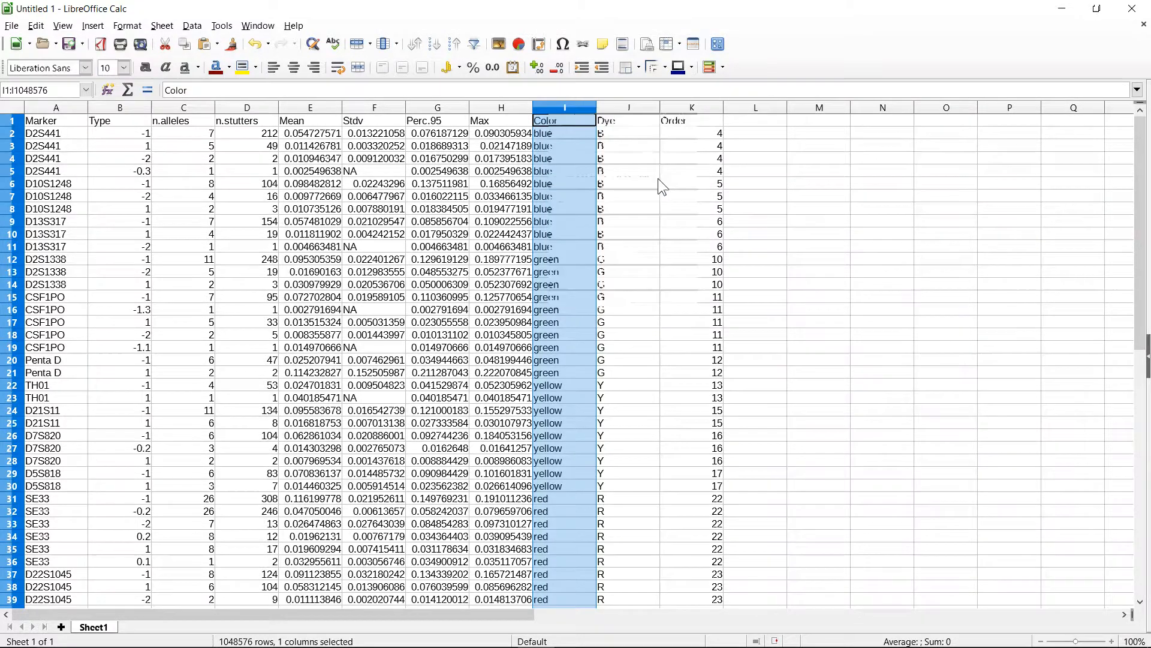
- Enter the header Mean+3SD in cell I1 of the empty column
{"action": "left_click", "coordinate": [573, 118]}
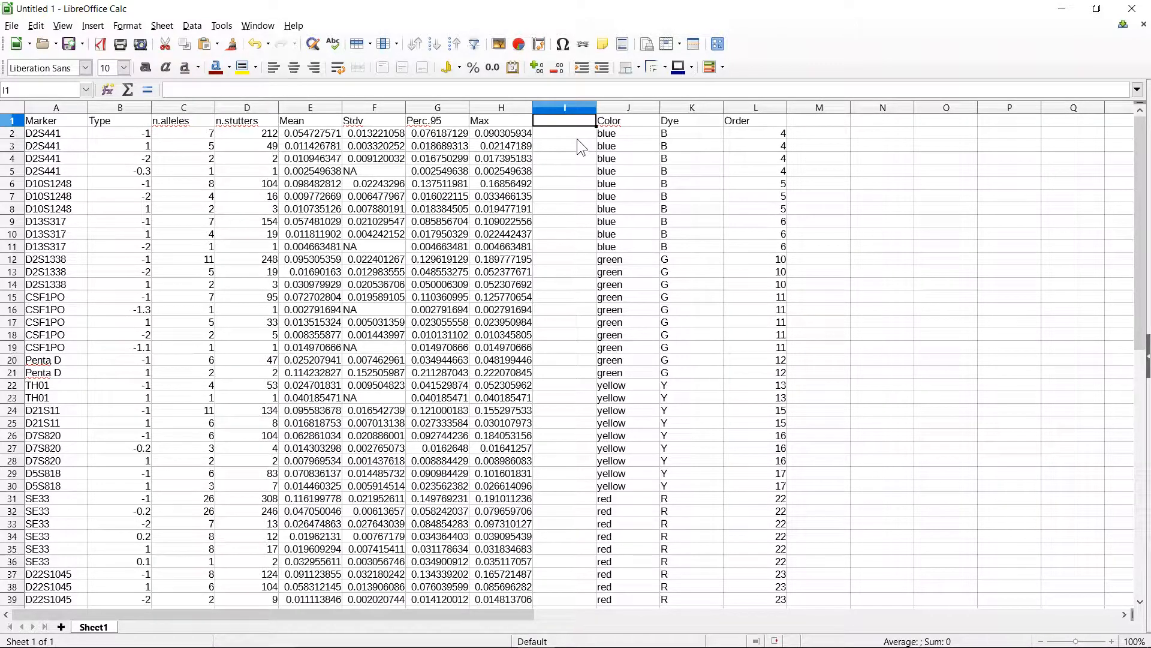
{"action": "type", "text": "Mean"}
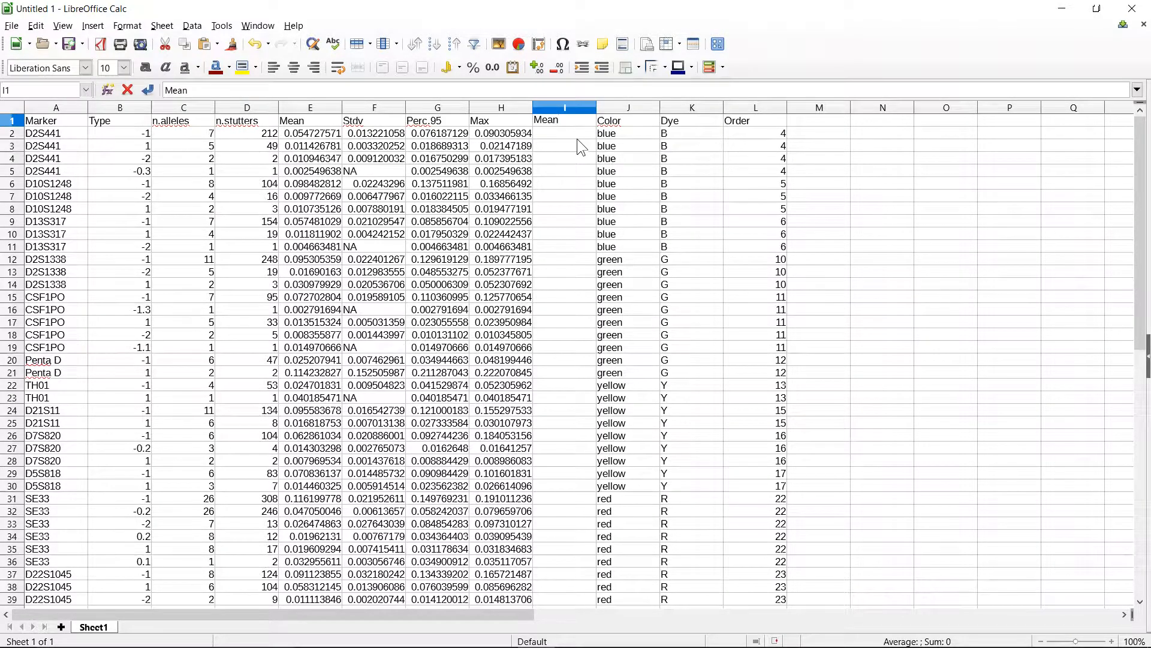
{"action": "type", "text": "+3"}
{"action": "key", "text": "Tab"}
{"action": "type", "text": "SD"}
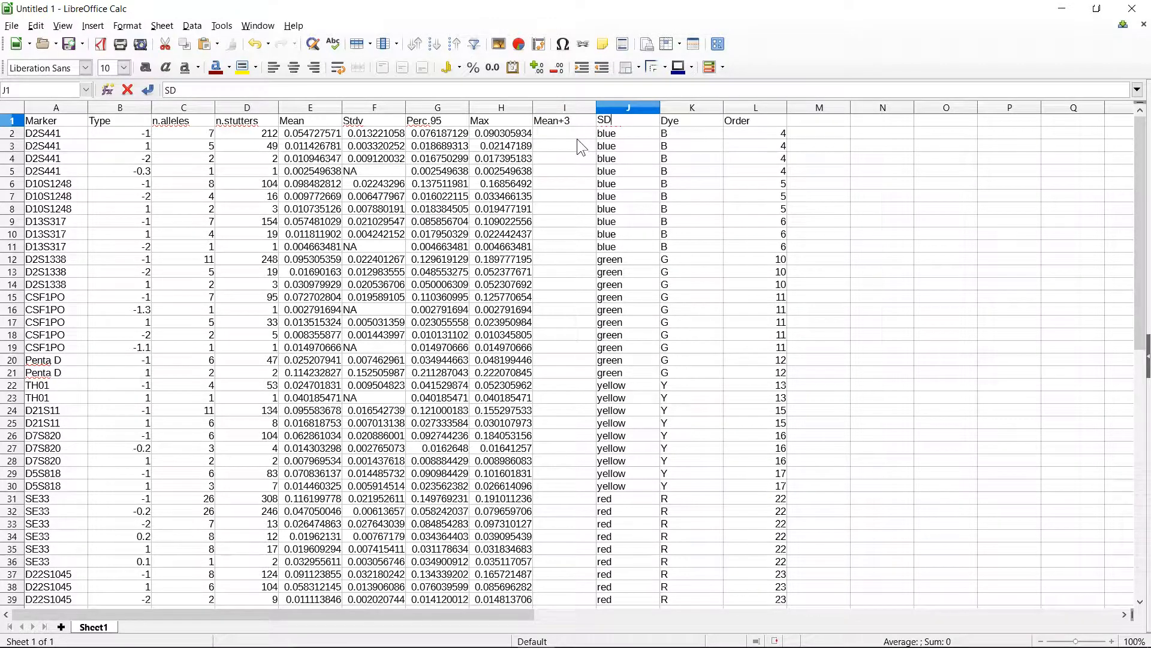
{"action": "key", "text": "Escape"}
{"action": "key", "text": "Left"}
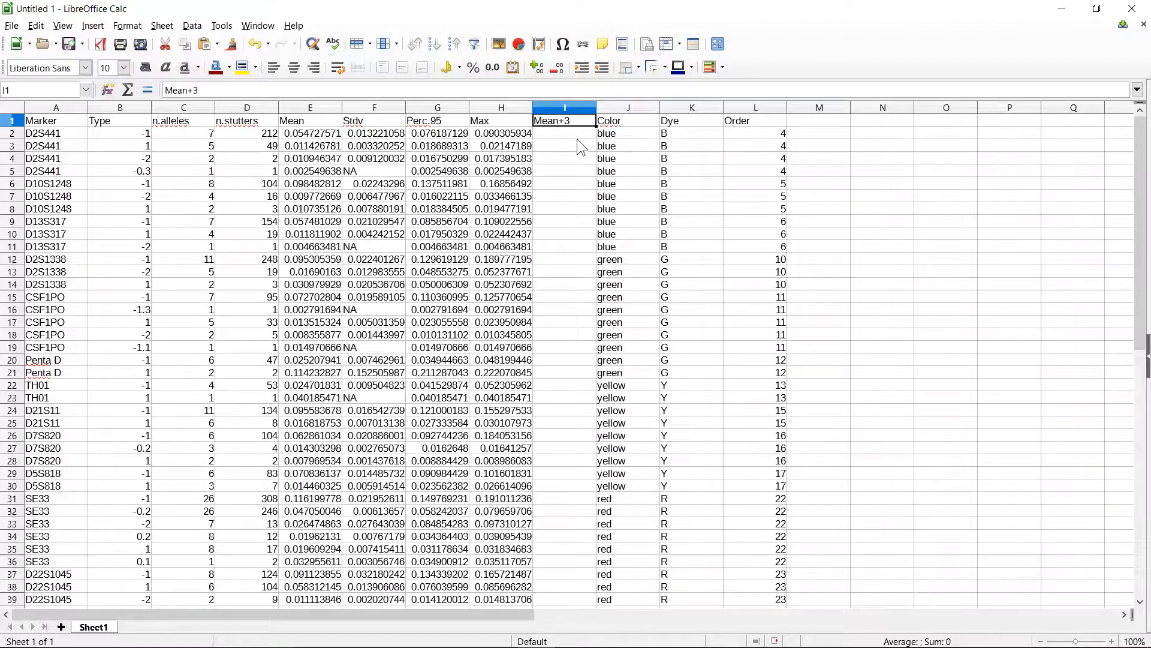
{"action": "left_click", "coordinate": [574, 91]}
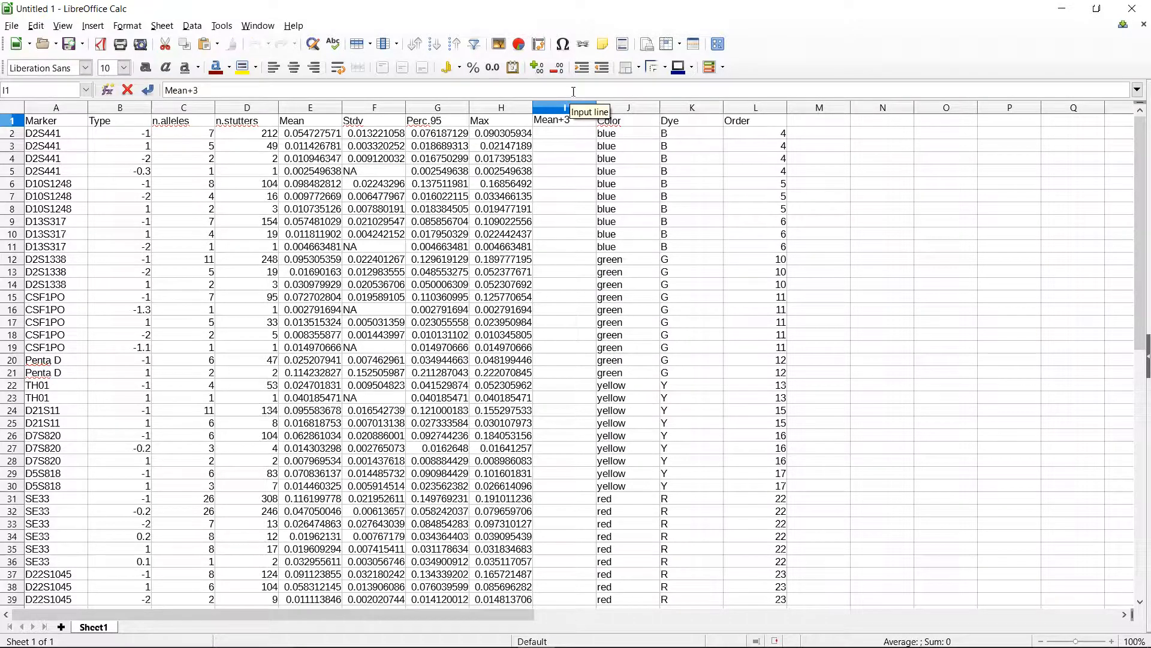
{"action": "type", "text": "SD"}
{"action": "key", "text": "Return"}
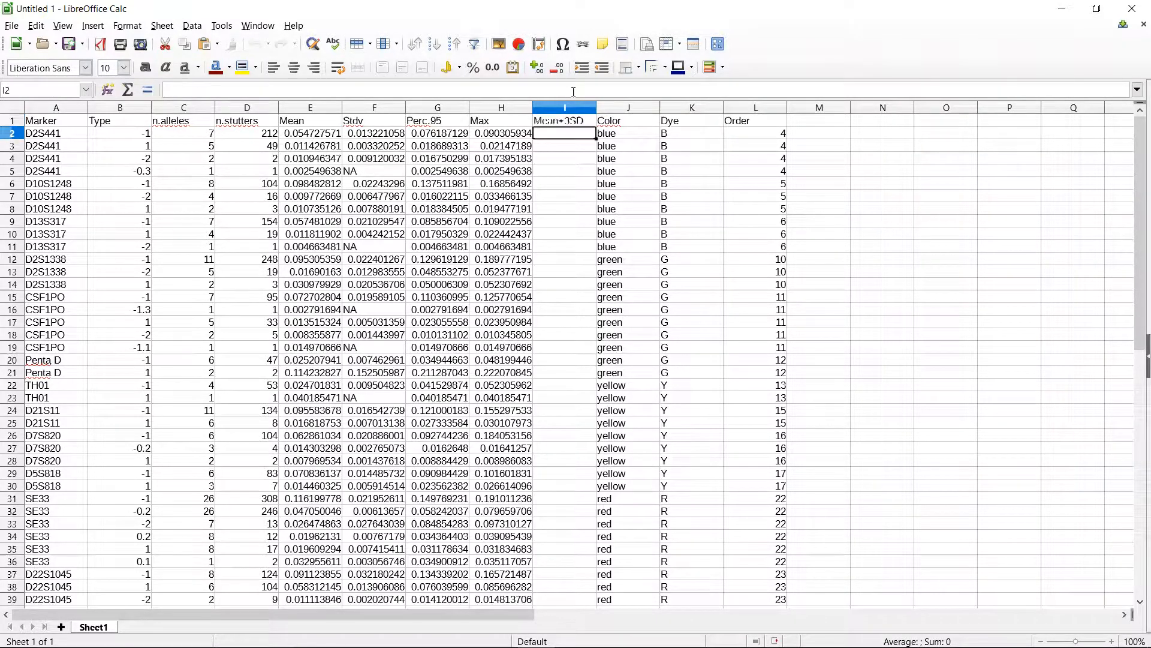
- Enter the formula =E2+3*F2 in cell I2 to compute the mean plus three standard deviations
{"action": "type", "text": "="}
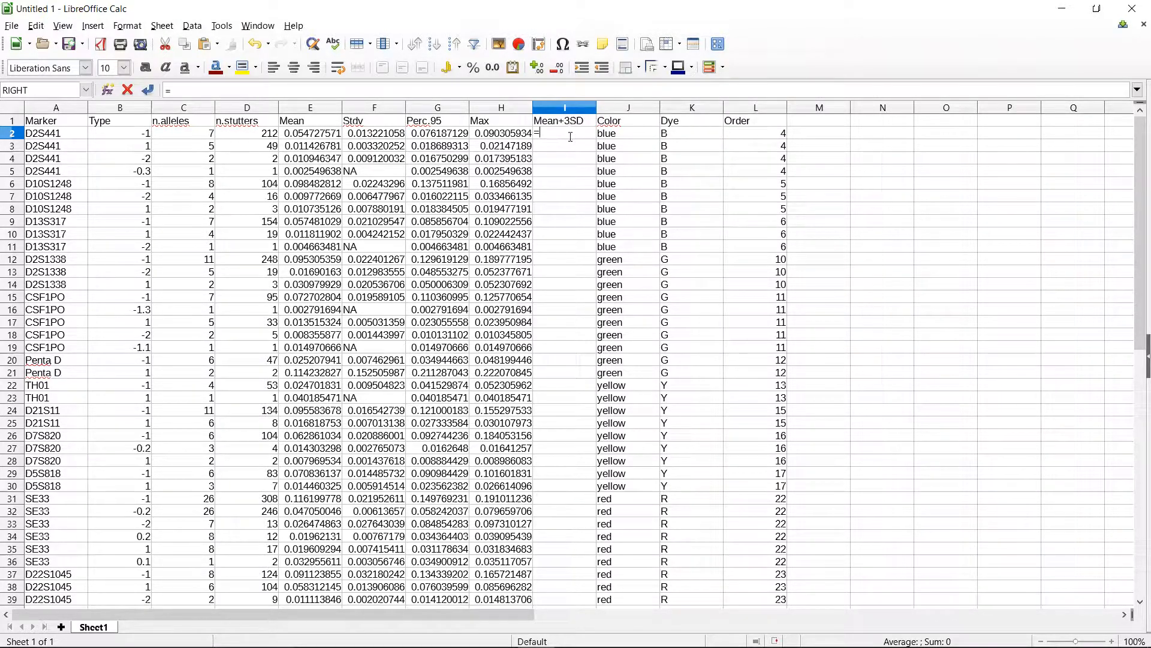
{"action": "left_click", "coordinate": [304, 136]}
{"action": "type", "text": "+3*"}
{"action": "left_click", "coordinate": [367, 139]}
{"action": "key", "text": "Return"}
- Copy the formula in I2 to the rest of the Mean+3SD column, cells I3 to I97
{"action": "key", "text": "Up"}
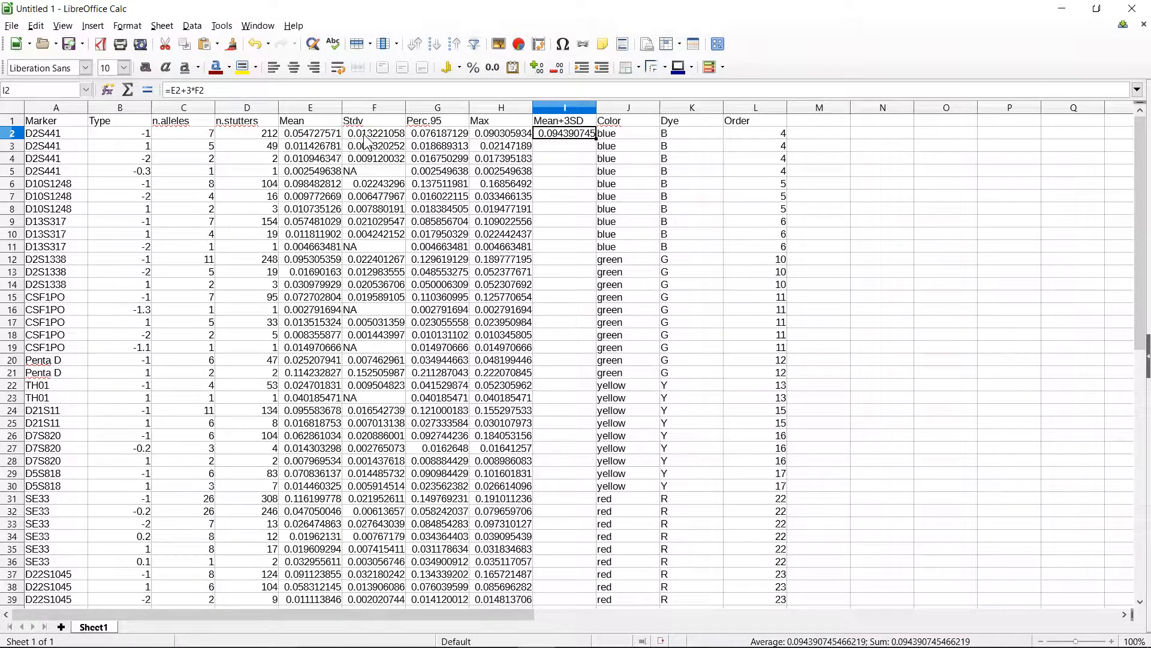
{"action": "key", "text": "ctrl+c"}
{"action": "key", "text": "Down"}
{"action": "key", "text": "Right"}
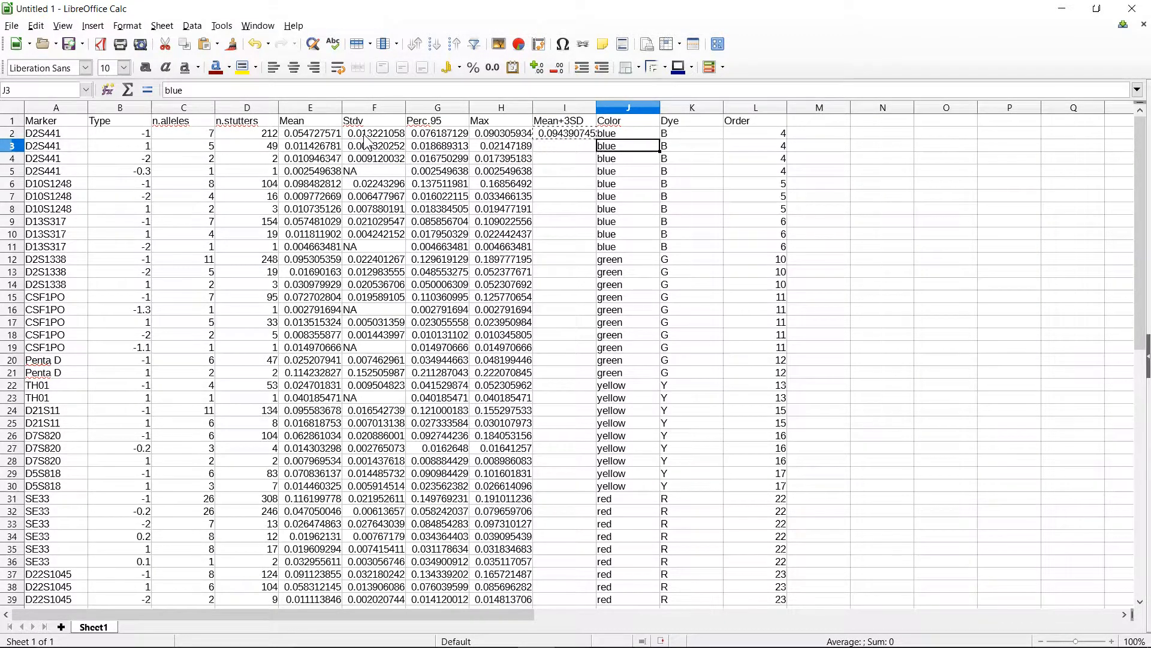
{"action": "key", "text": "ctrl+Down"}
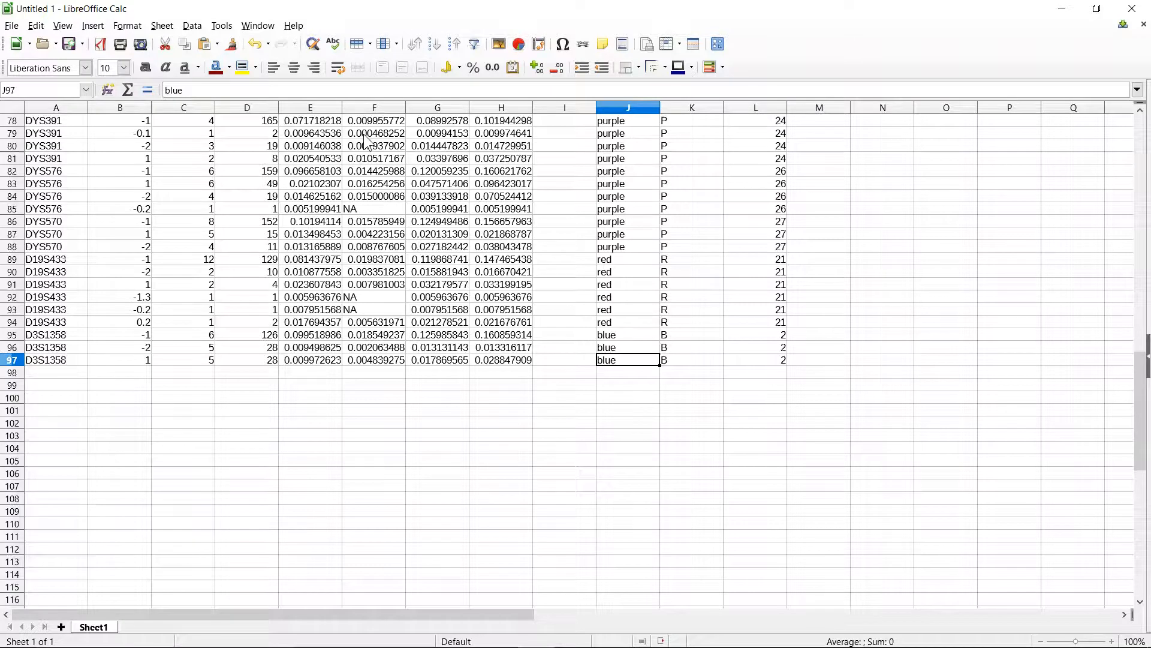
{"action": "key", "text": "Left"}
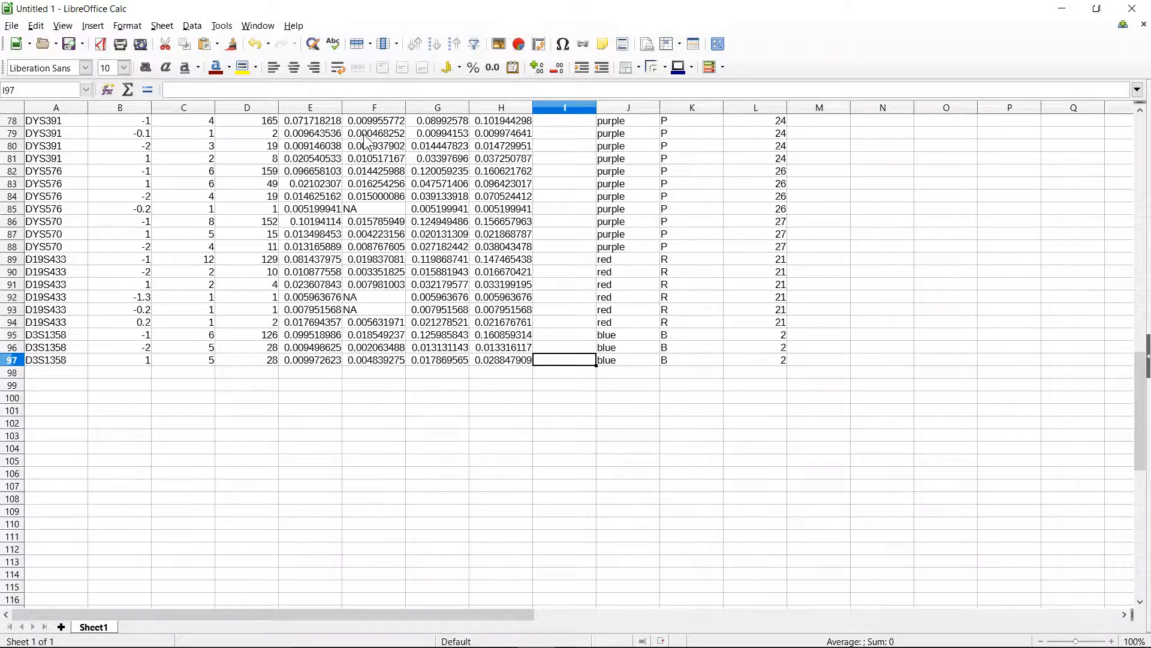
{"action": "key", "text": "ctrl+shift+Up"}
{"action": "key", "text": "shift+Down"}
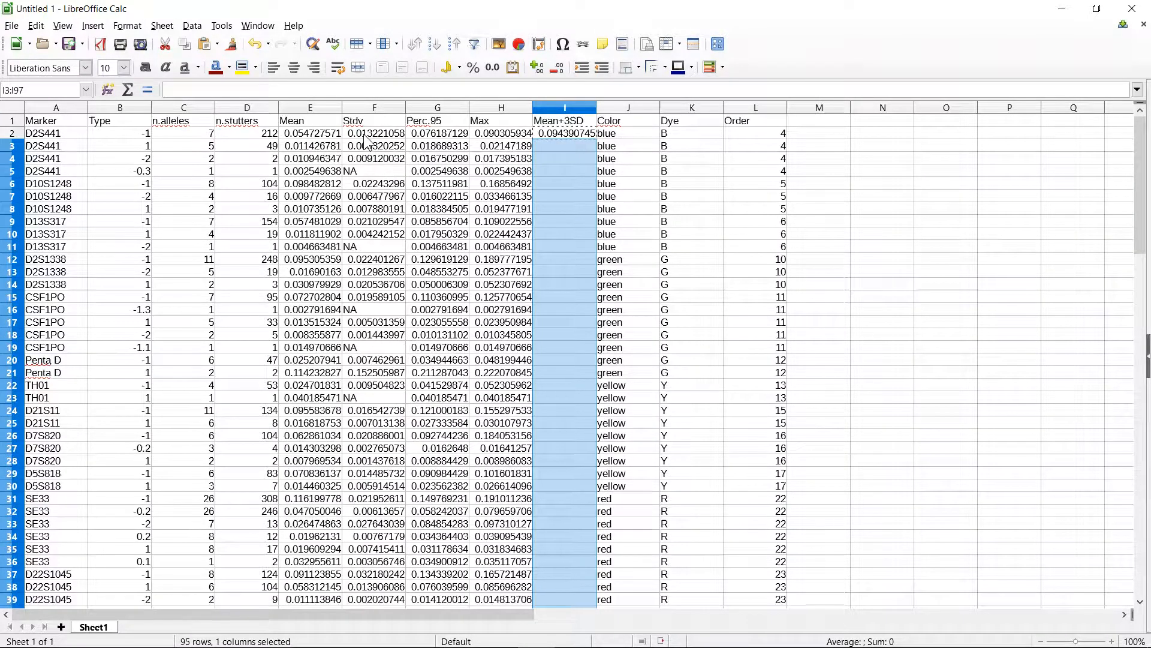
{"action": "key", "text": "ctrl+v"}
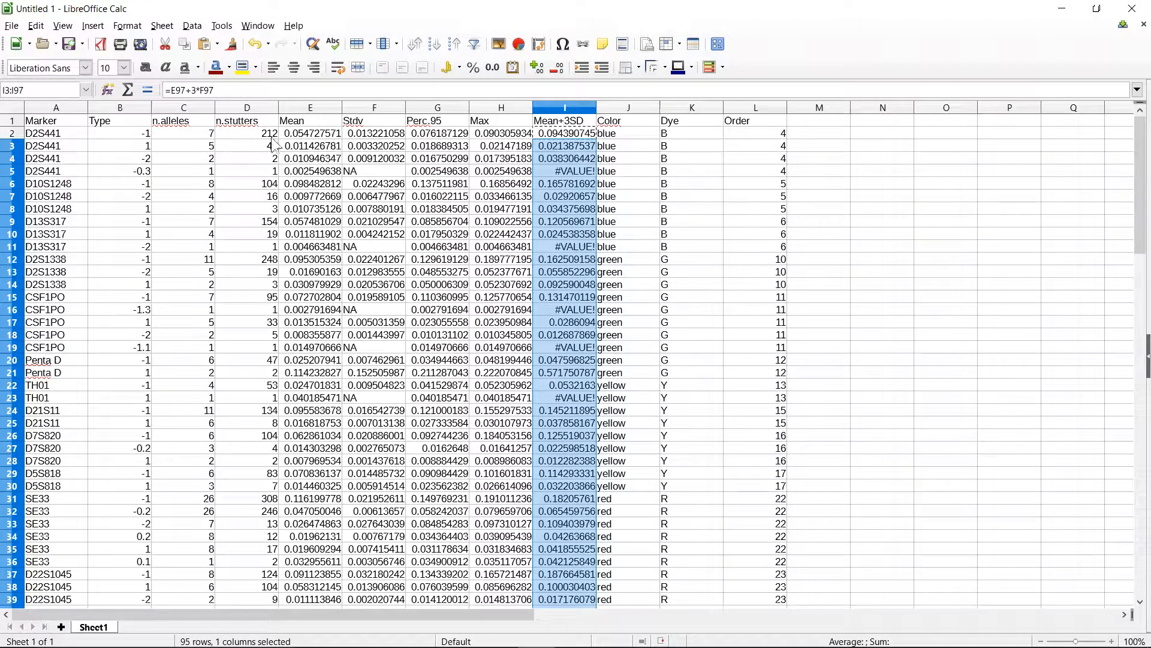
- Format columns E to I, Mean through Mean+3SD, as numbers with three decimal places
{"action": "left_click", "coordinate": [249, 122]}
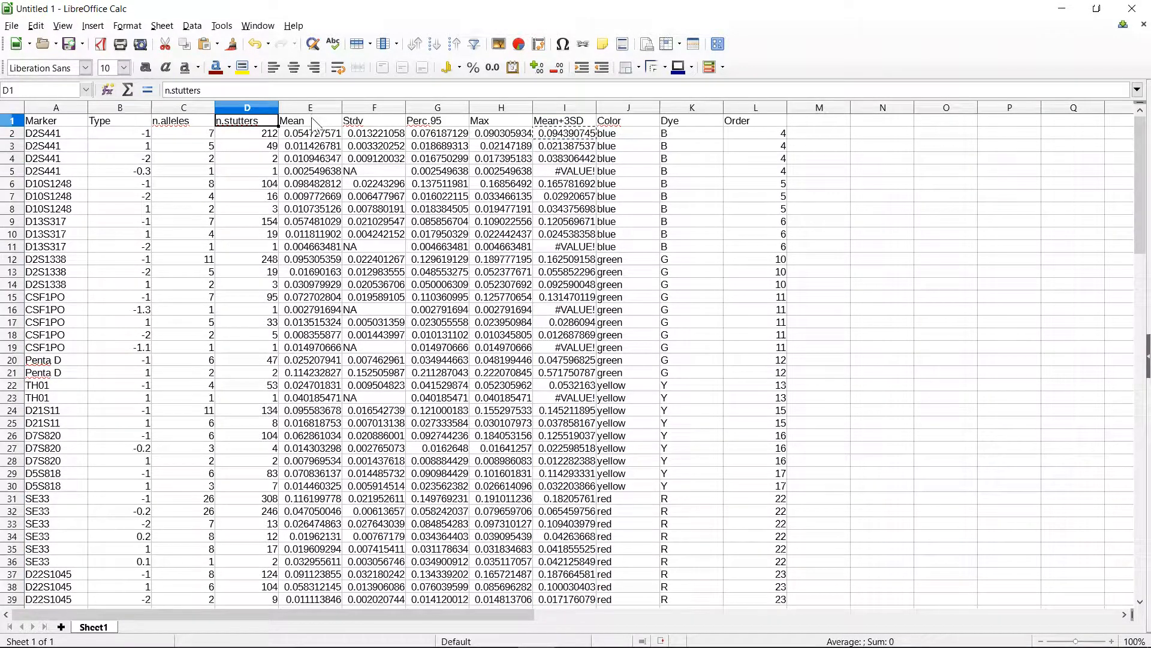
{"action": "left_click_drag", "start_coordinate": [326, 108], "coordinate": [564, 107]}
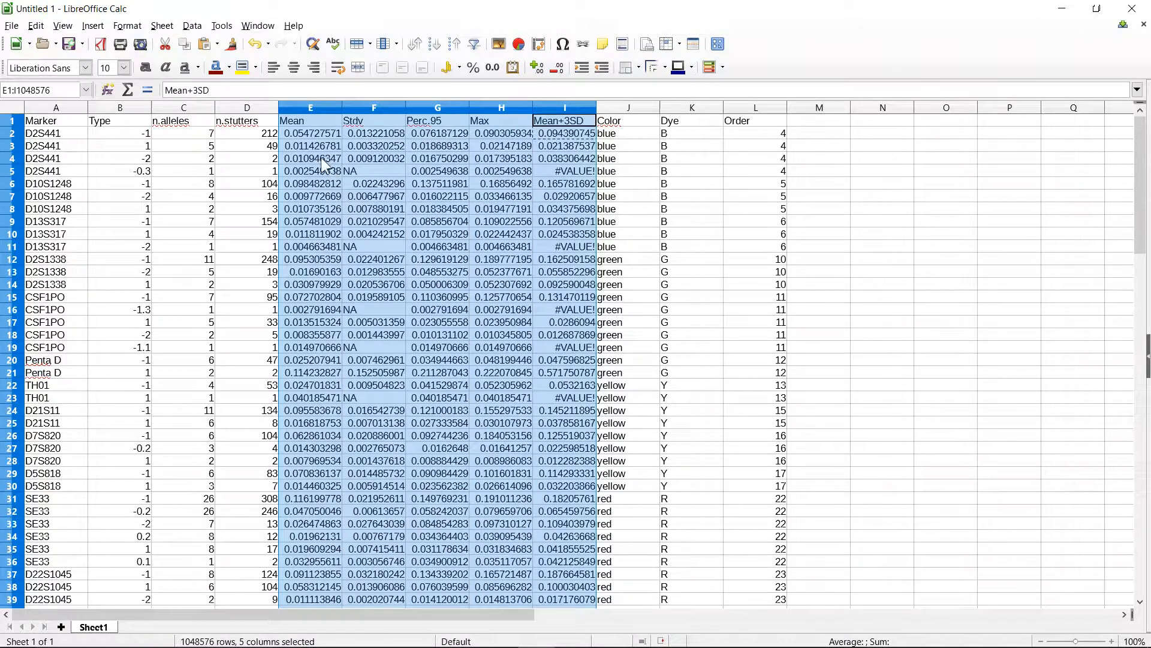
{"action": "left_click", "coordinate": [495, 70]}
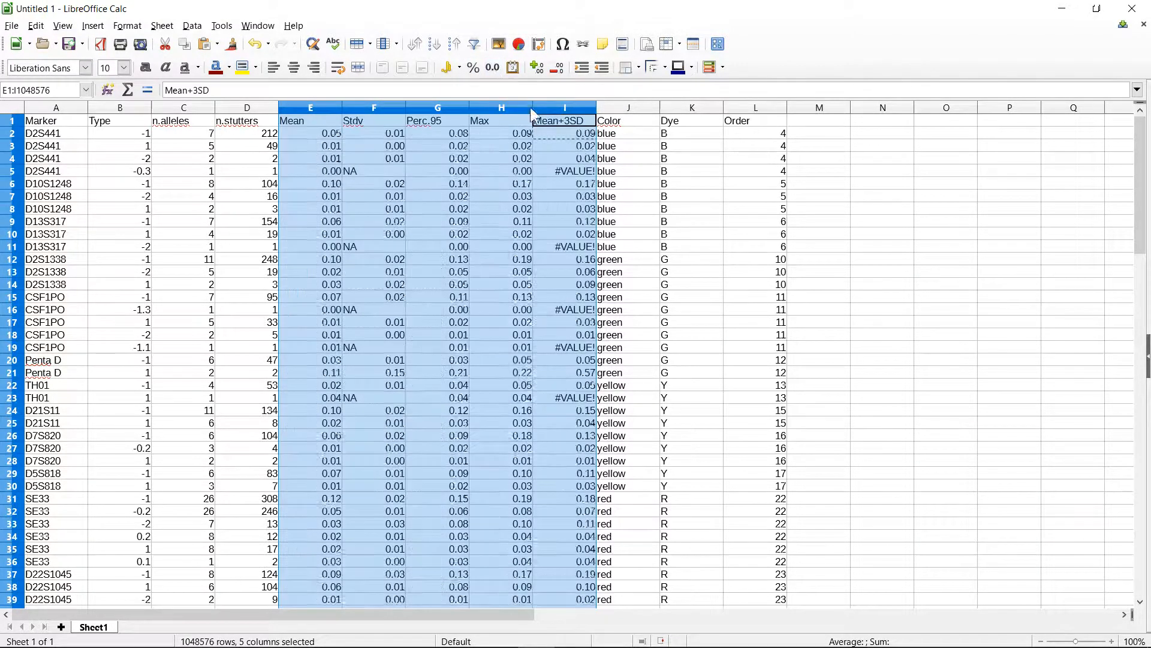
{"action": "left_click", "coordinate": [537, 68]}
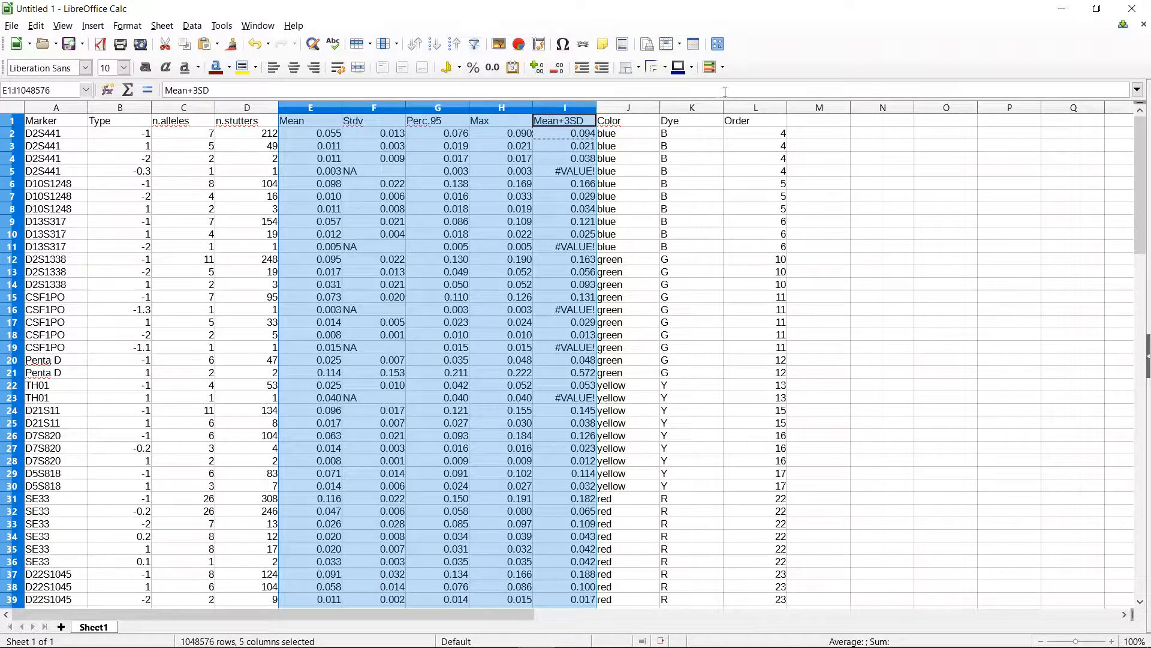
- Add AutoFilter to the header row A1:L1 and make the headers bold
{"action": "left_click", "coordinate": [747, 116]}
{"action": "left_click", "coordinate": [690, 121], "text": "shift"}
{"action": "left_click_drag", "start_coordinate": [395, 93], "coordinate": [50, 121]}
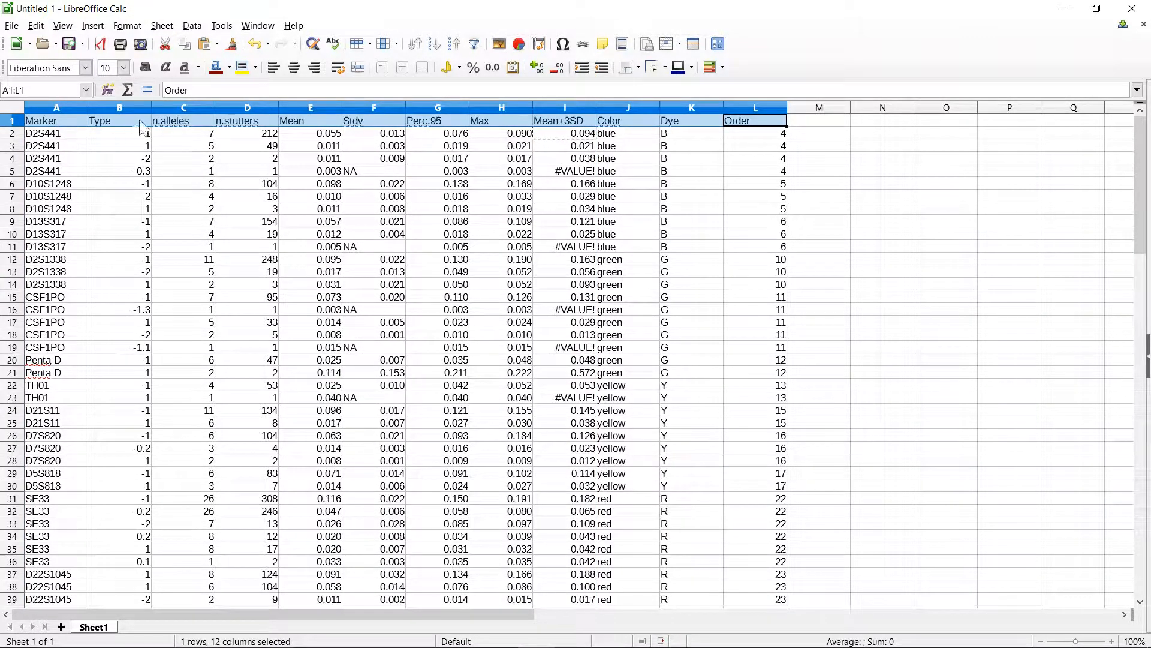
{"action": "left_click", "coordinate": [474, 46]}
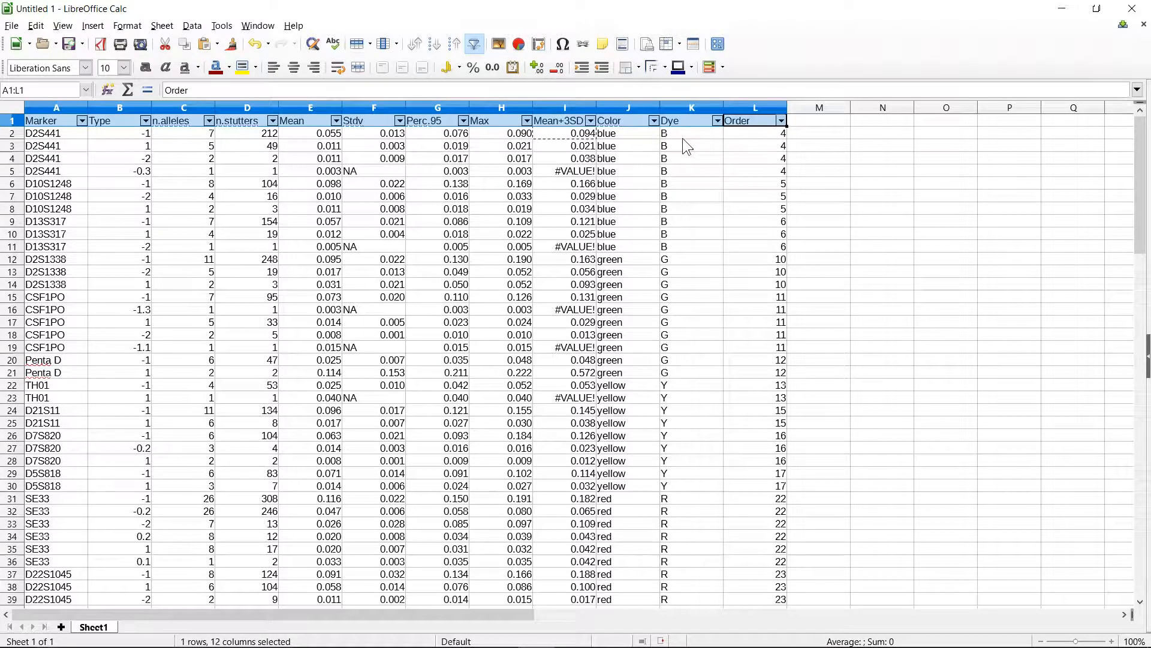
{"action": "key", "text": "ctrl+b"}
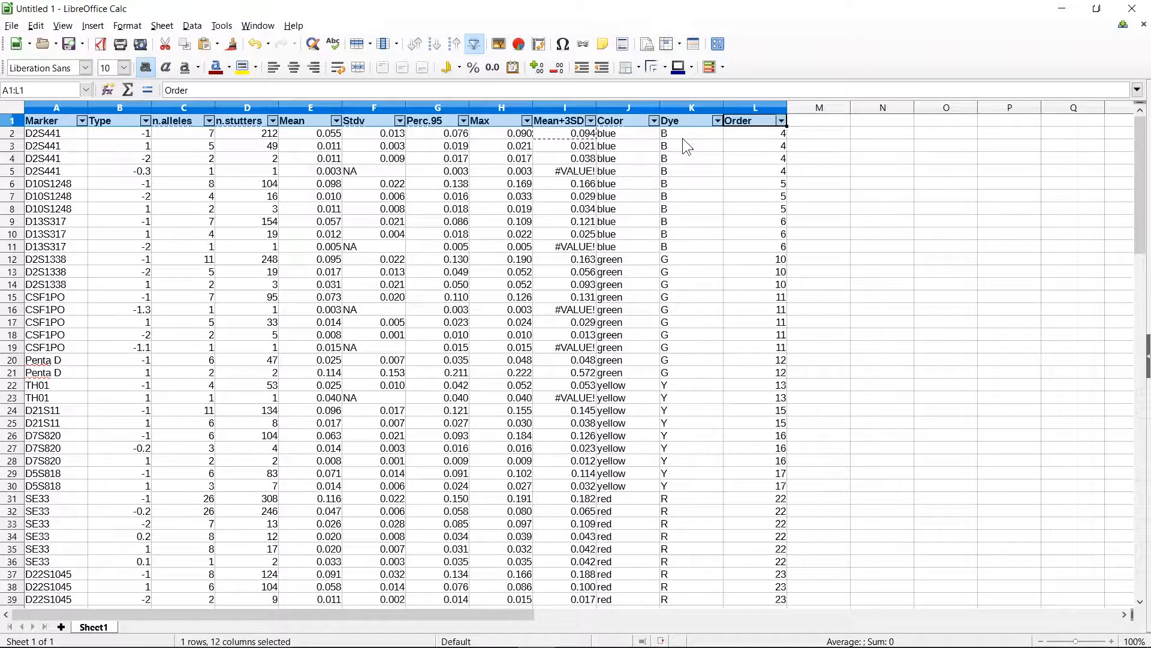
- Fit the widths of columns A to L to their contents
{"action": "left_click", "coordinate": [754, 108]}
{"action": "left_click_drag", "start_coordinate": [748, 106], "coordinate": [60, 108]}
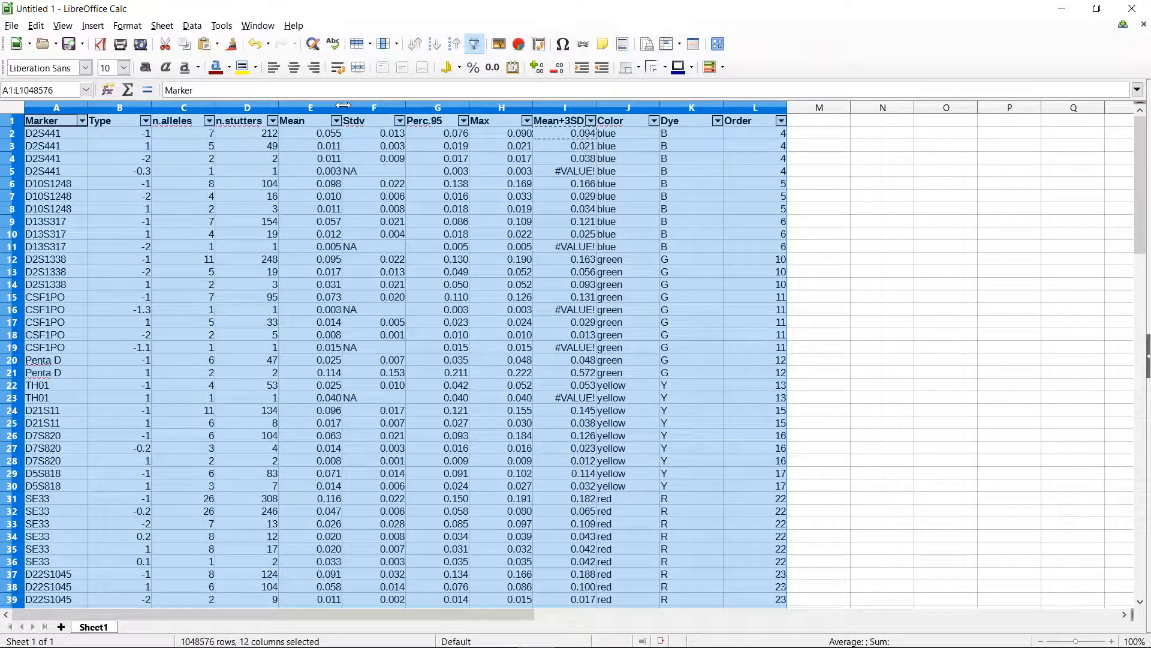
{"action": "double_click", "coordinate": [343, 105]}
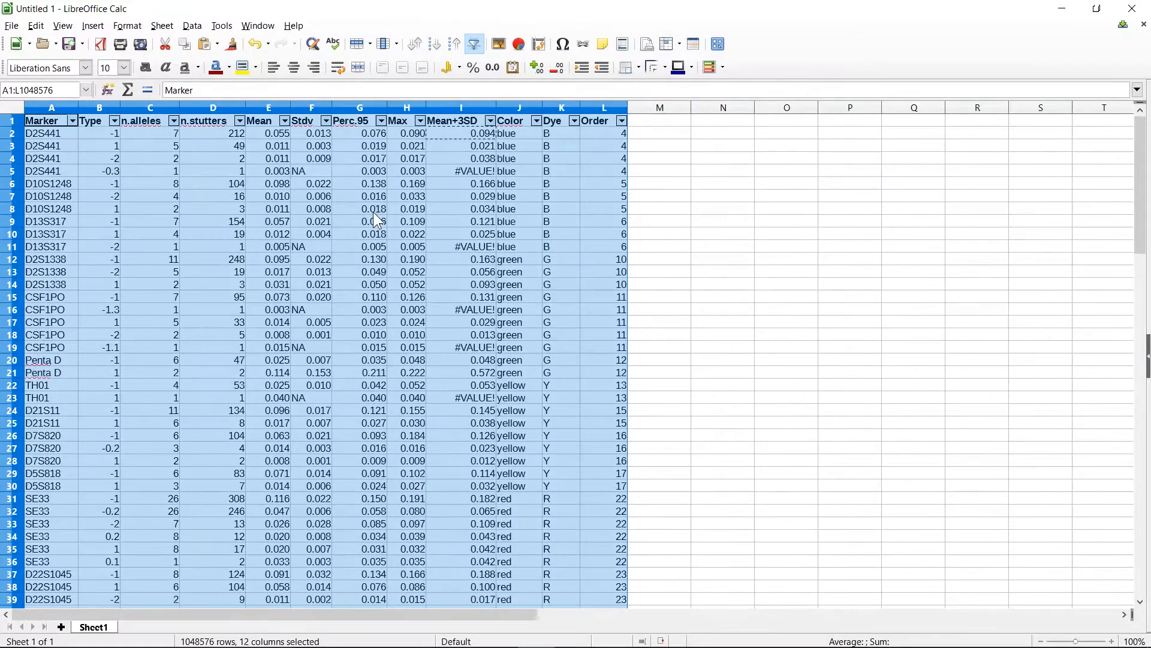
{"action": "left_click", "coordinate": [375, 214]}
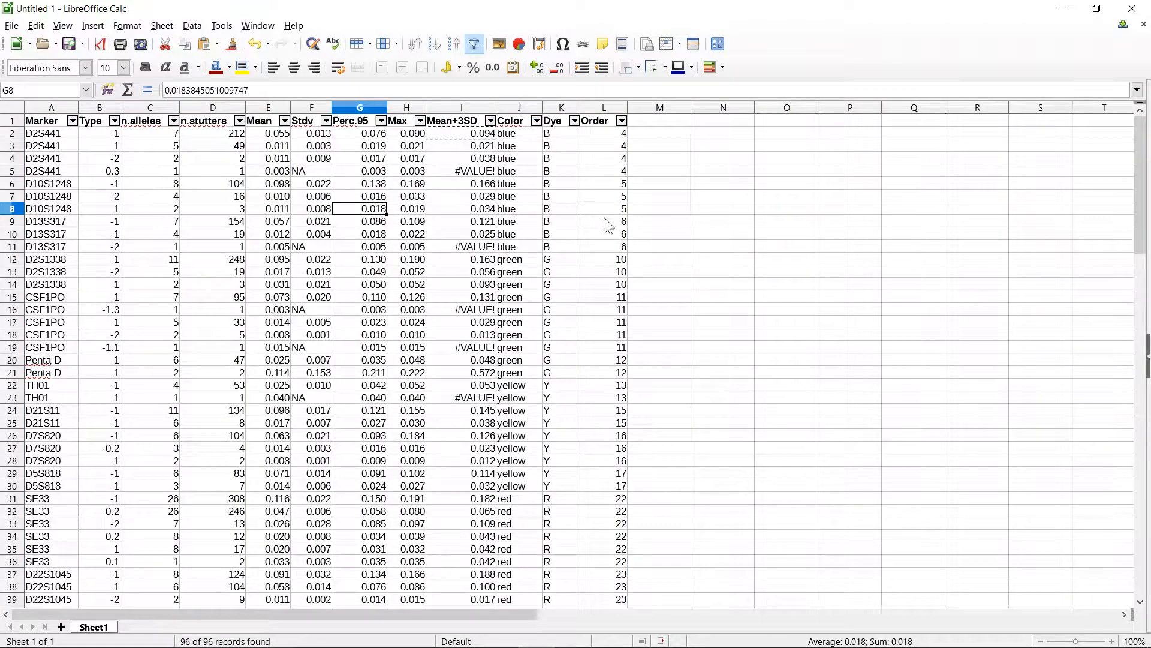
- Filter the table by the Dye column to show only the B rows
{"action": "left_click", "coordinate": [574, 120]}
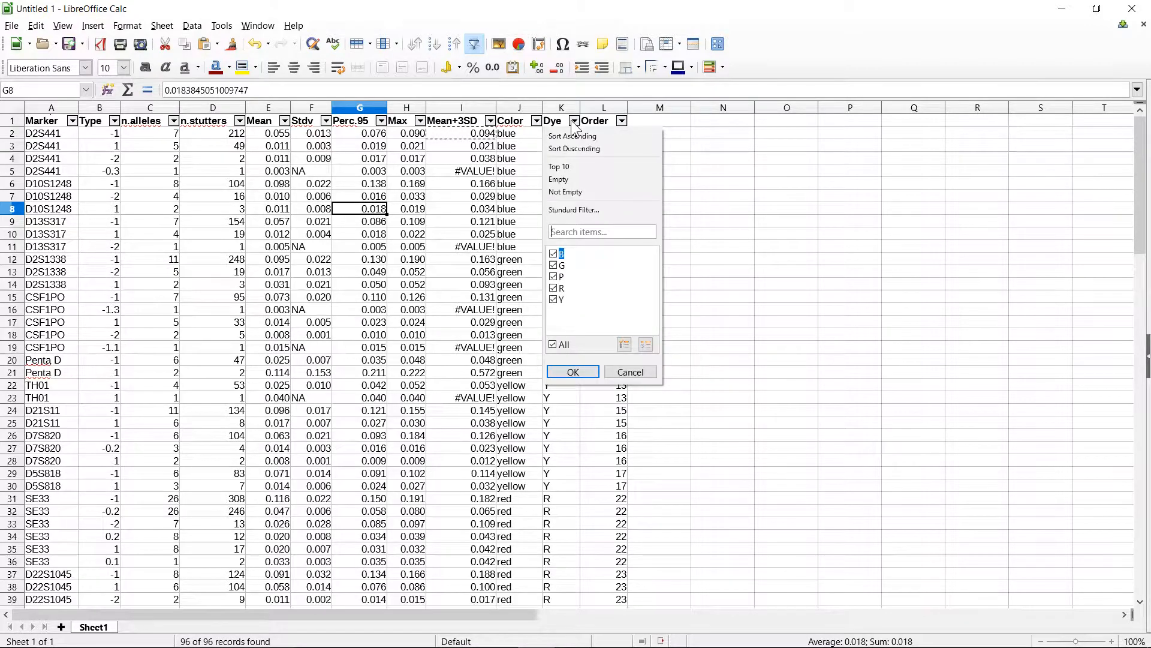
{"action": "left_click", "coordinate": [554, 344]}
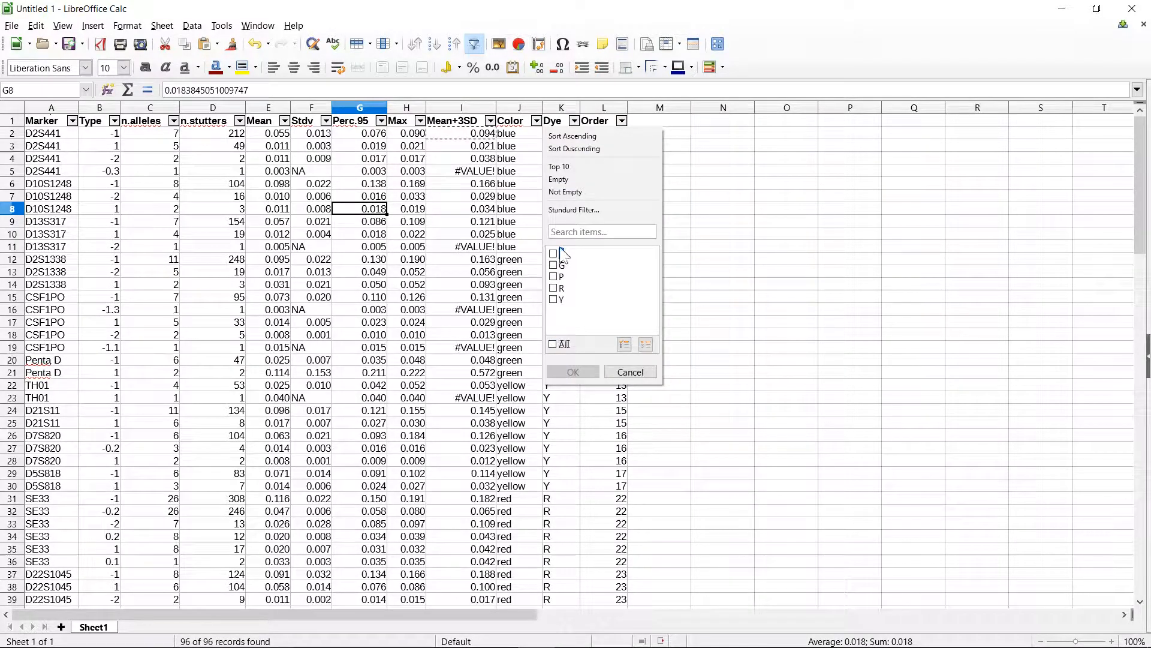
{"action": "left_click", "coordinate": [553, 253]}
{"action": "left_click", "coordinate": [587, 372]}
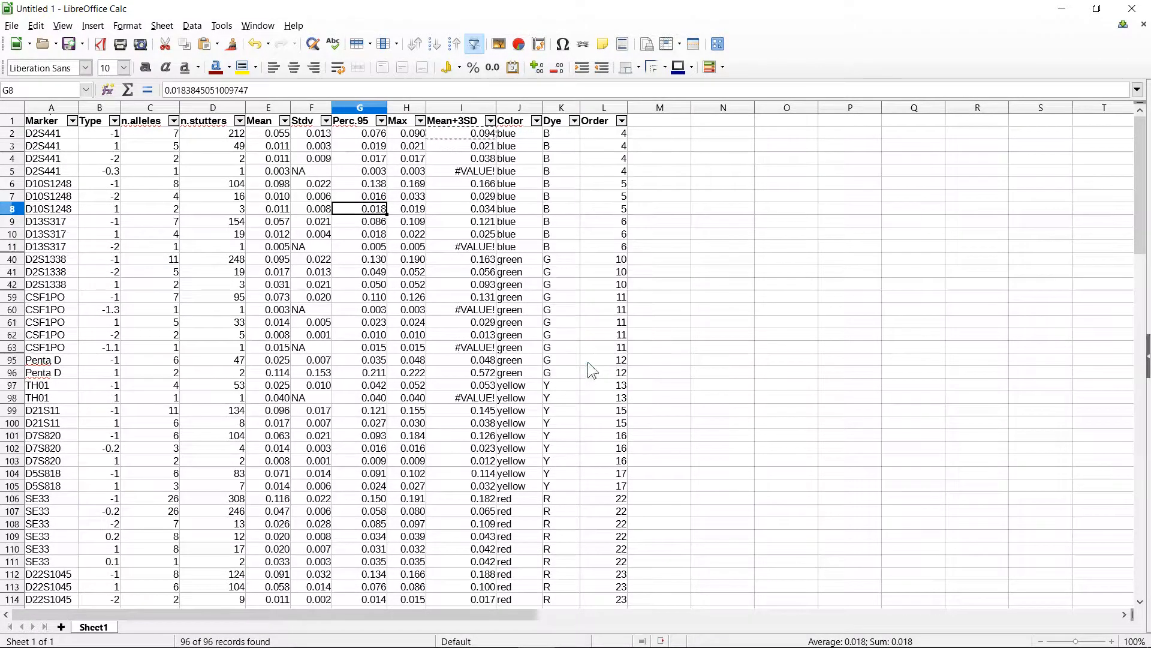
- Fill the filtered B dye rows, A2 to L97, with a blue background
{"action": "left_click_drag", "start_coordinate": [606, 133], "coordinate": [24, 387]}
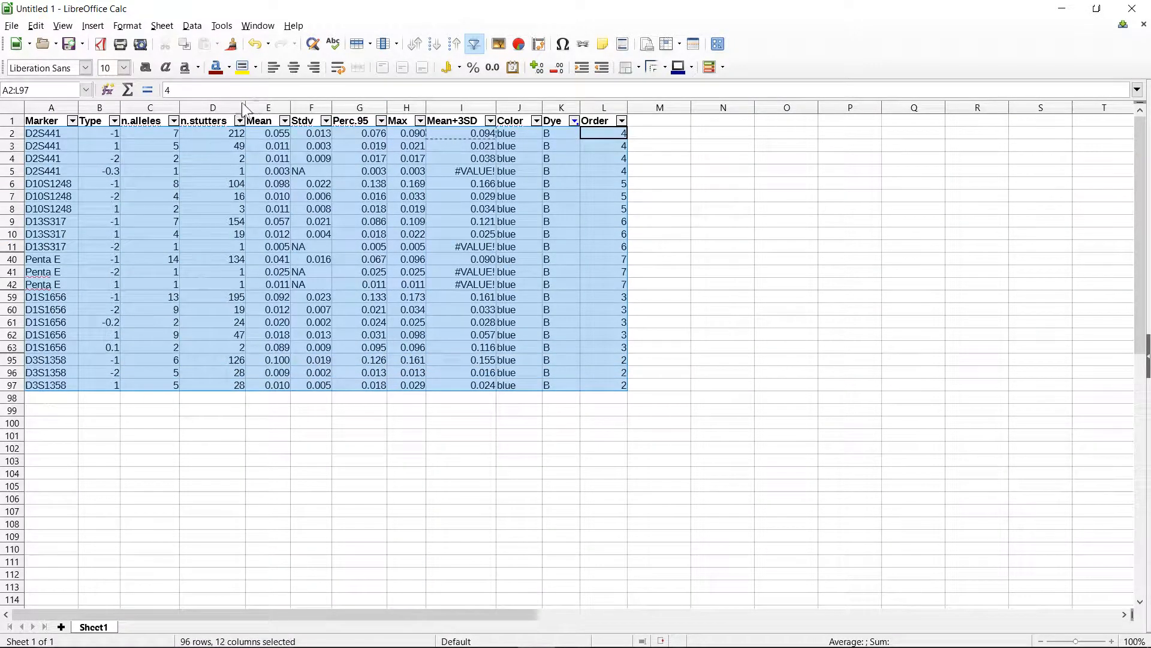
{"action": "left_click", "coordinate": [256, 68]}
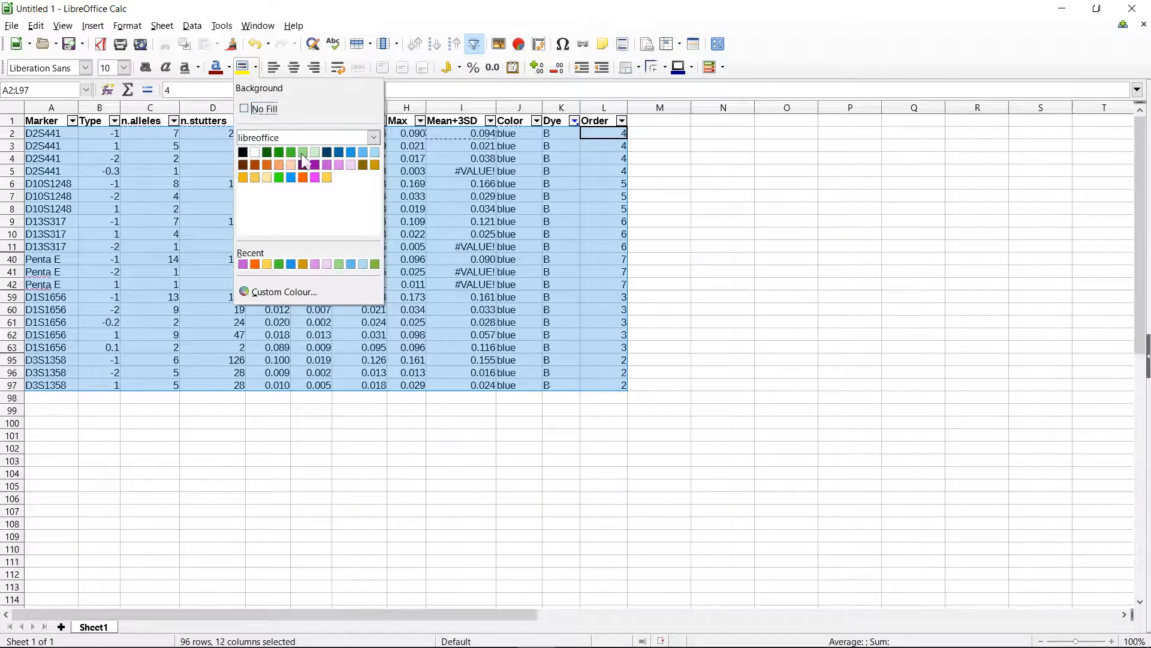
{"action": "left_click", "coordinate": [350, 150]}
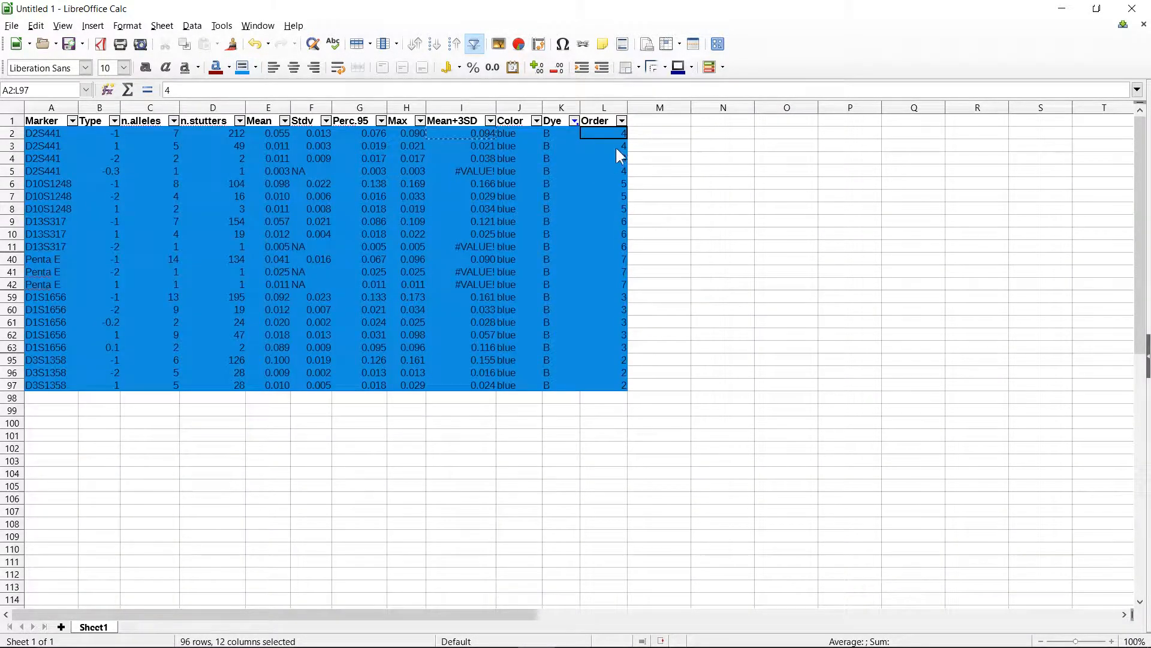
- Change the Dye filter from B to G so only the G rows are shown
{"action": "left_click", "coordinate": [575, 122]}
{"action": "left_click", "coordinate": [554, 265]}
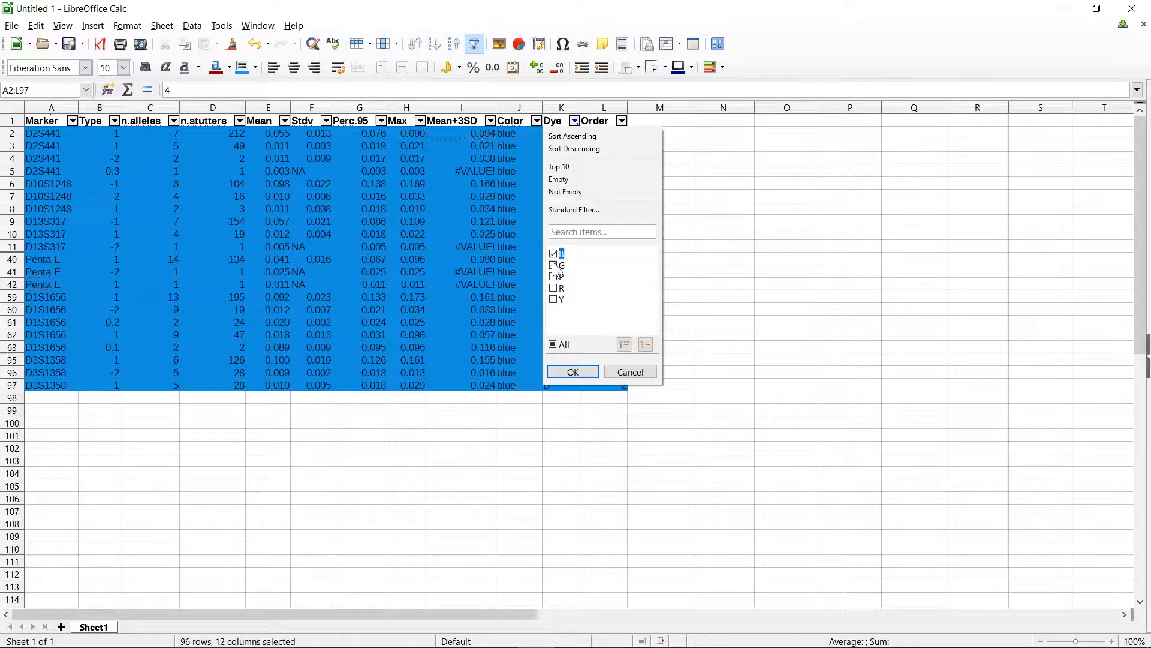
{"action": "left_click", "coordinate": [554, 254]}
{"action": "left_click", "coordinate": [580, 372]}
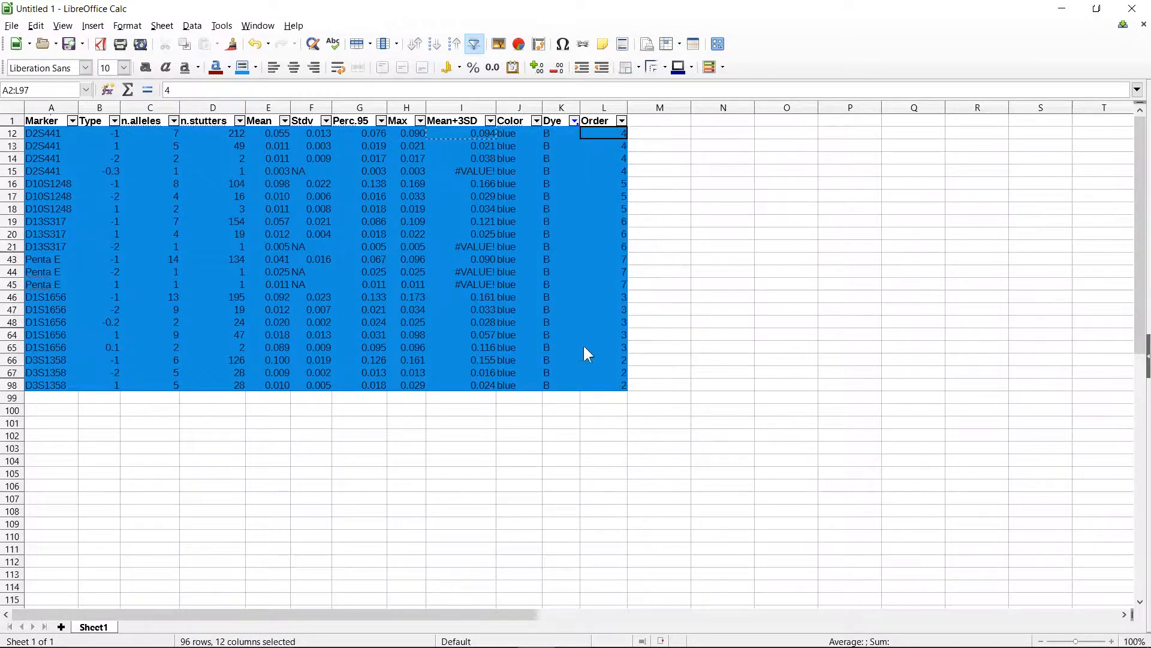
- Fill the filtered G dye rows, A12 to L67, with a green background
{"action": "left_click", "coordinate": [593, 135]}
{"action": "left_click_drag", "start_coordinate": [593, 135], "coordinate": [41, 370]}
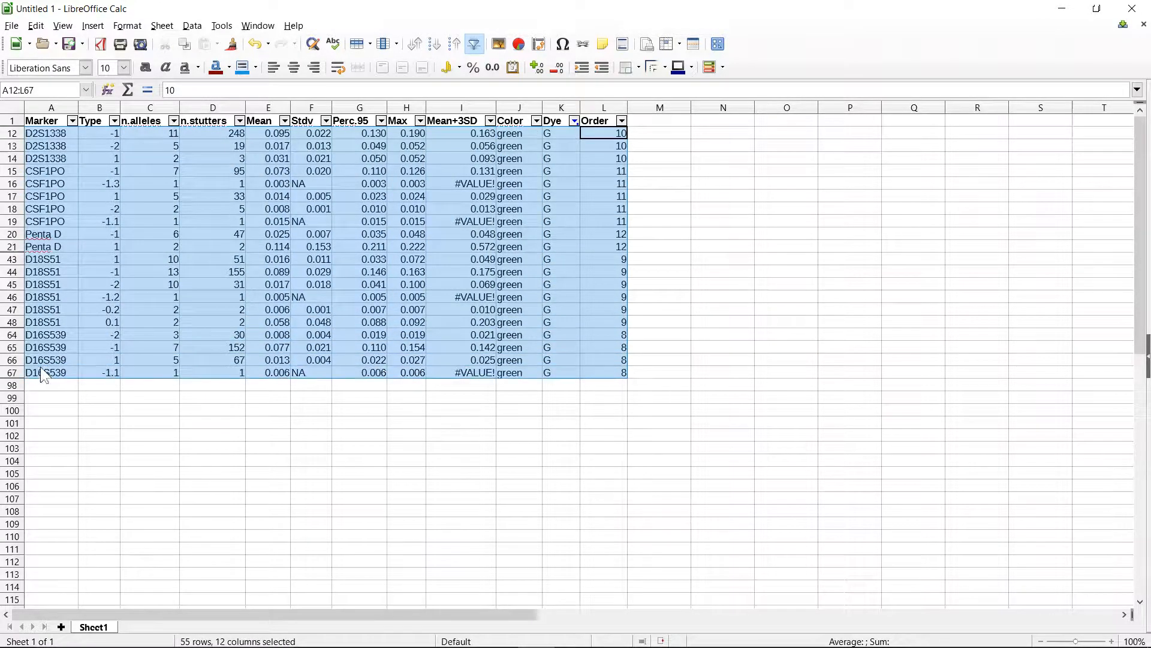
{"action": "left_click", "coordinate": [256, 68]}
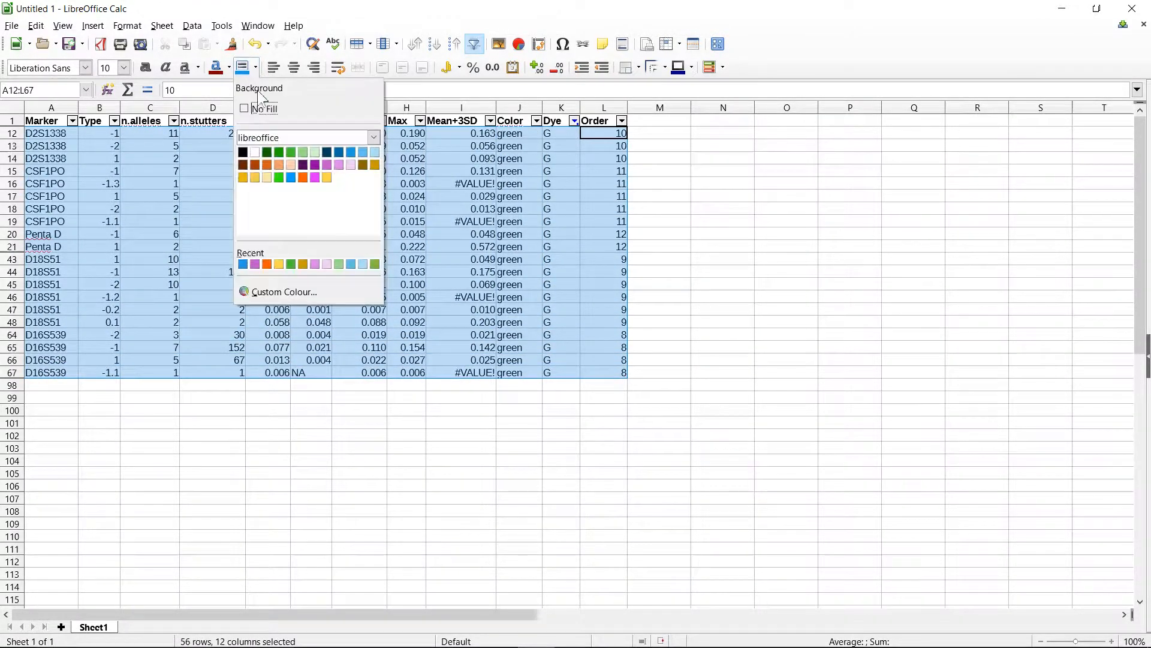
{"action": "left_click", "coordinate": [293, 155]}
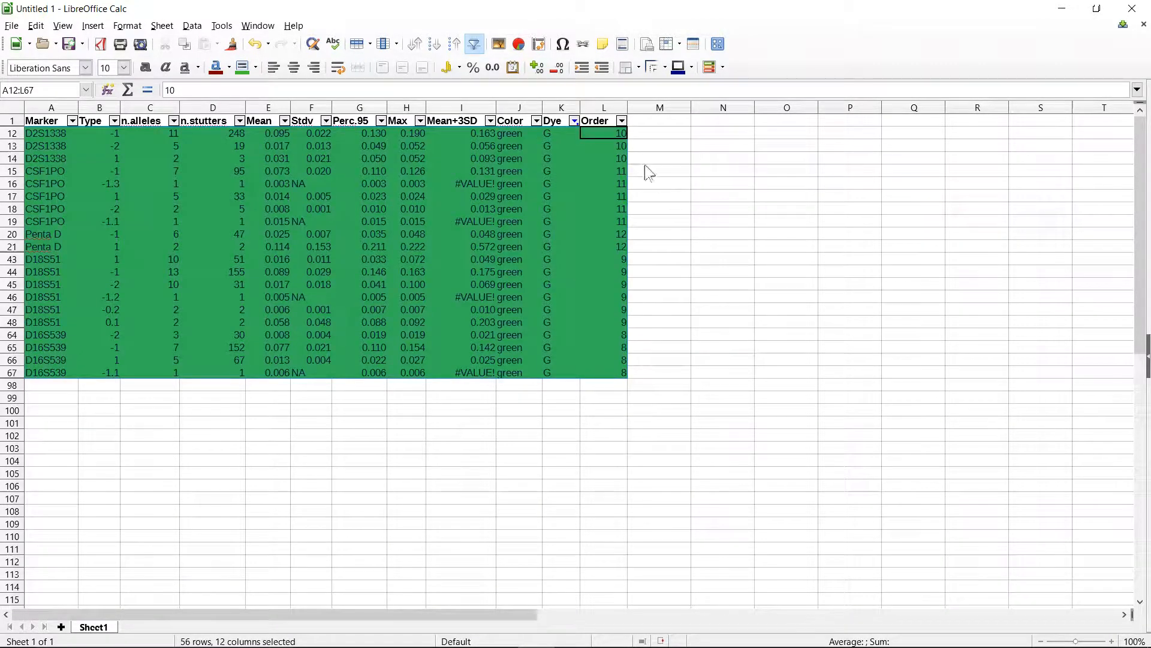
- Change the Dye filter from G to P and fill the shown rows, A53 to L88, with a purple background
{"action": "left_click", "coordinate": [574, 121]}
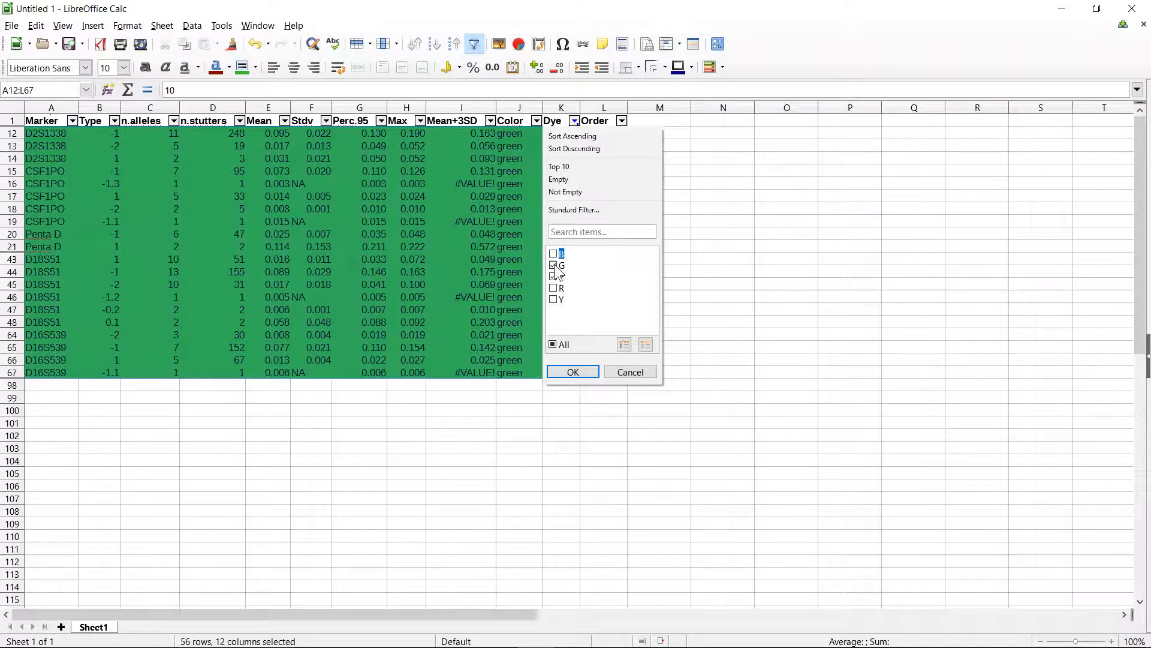
{"action": "left_click", "coordinate": [573, 372]}
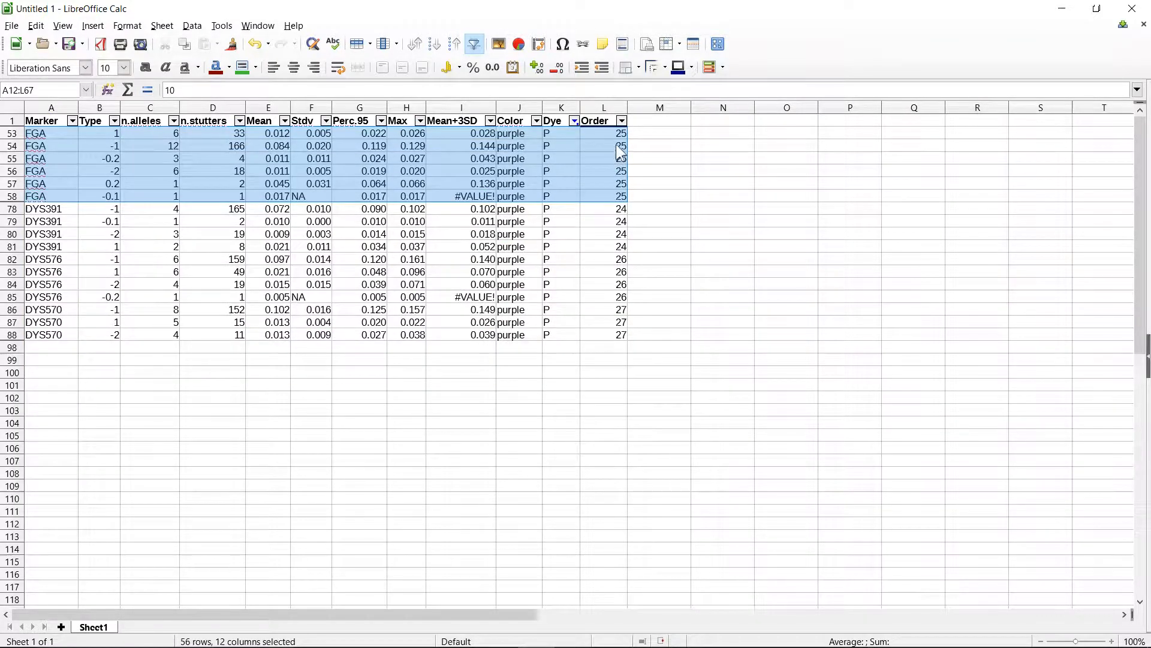
{"action": "left_click_drag", "start_coordinate": [607, 134], "coordinate": [78, 336]}
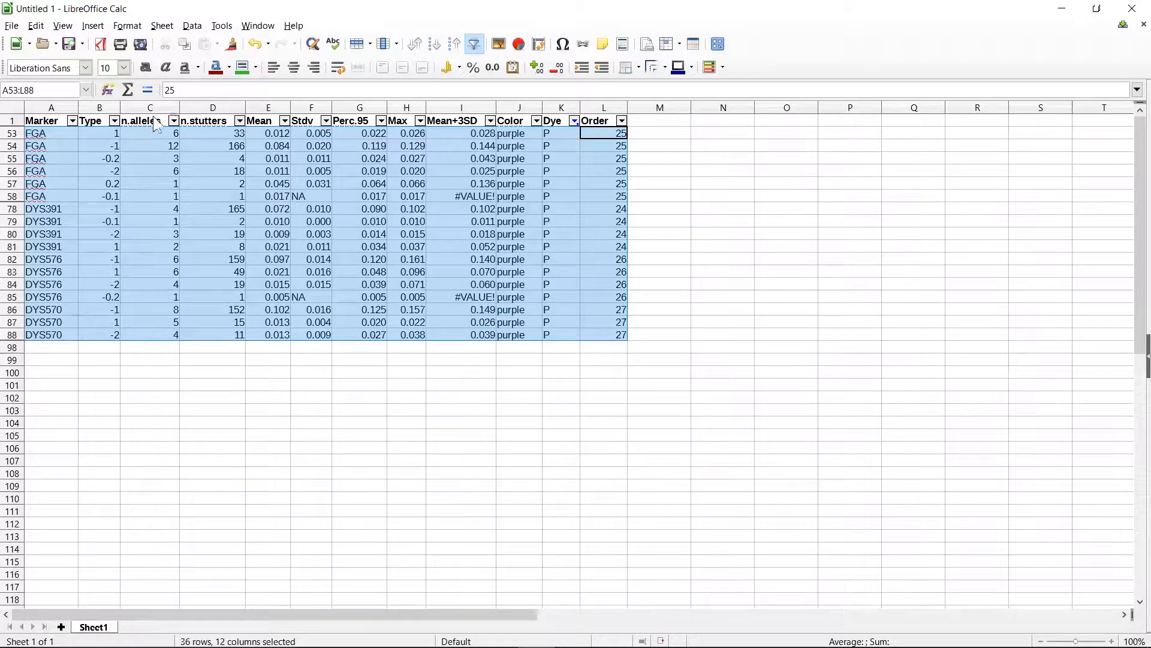
{"action": "left_click", "coordinate": [255, 67]}
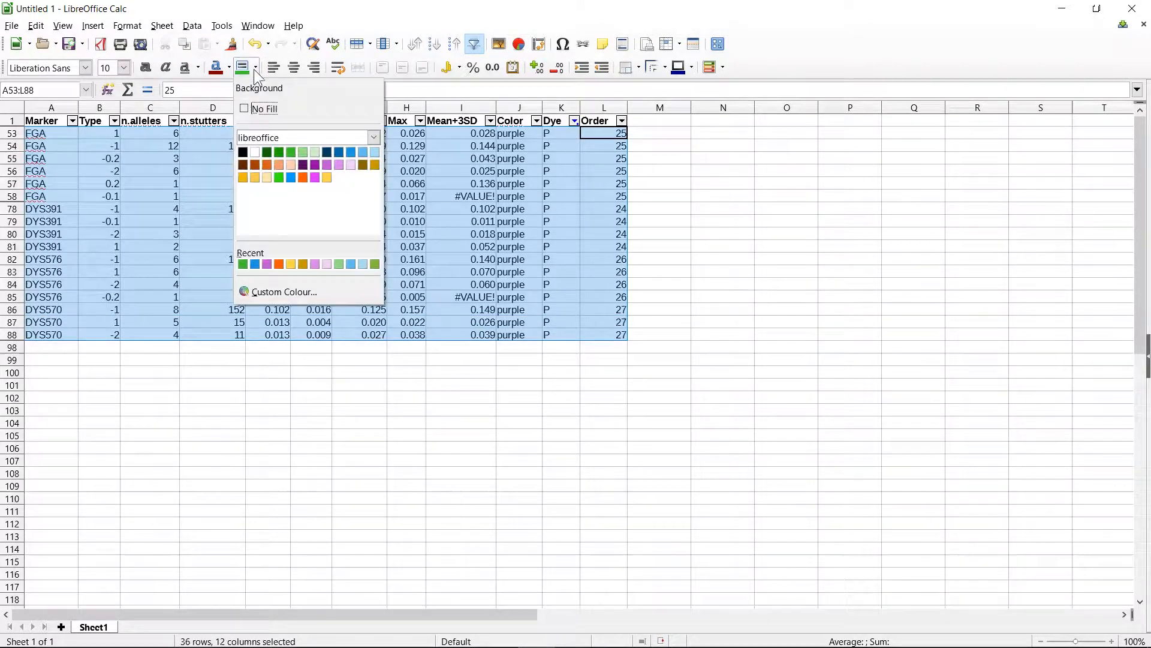
{"action": "left_click", "coordinate": [326, 165]}
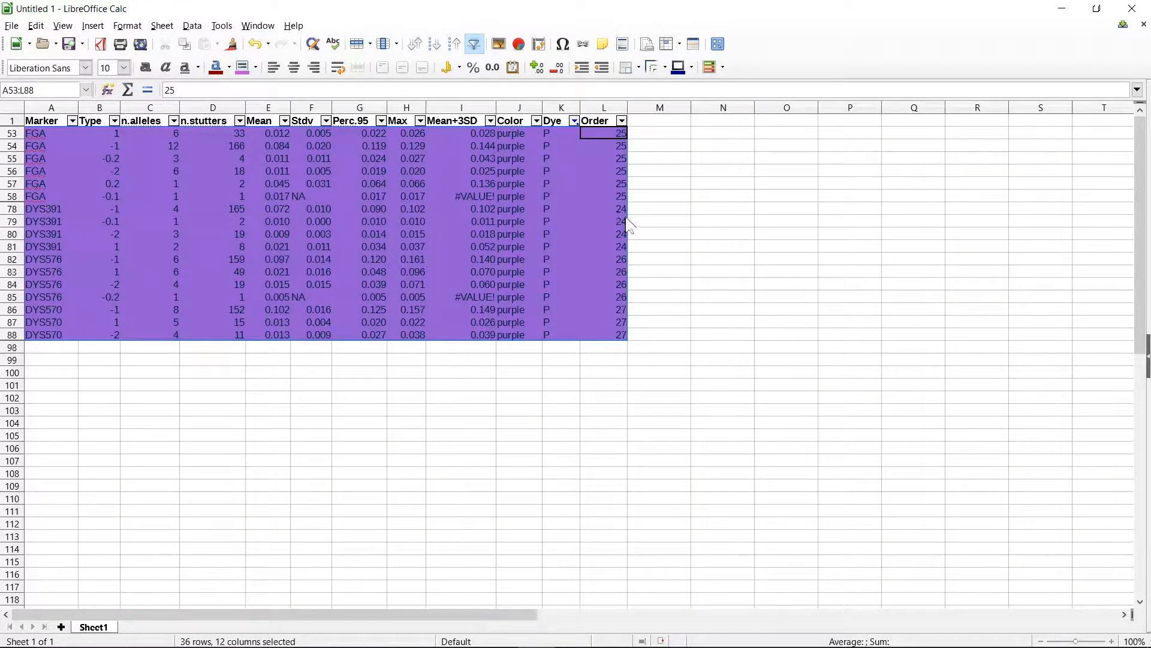
- Change the Dye filter from P to R and fill the shown rows, A31 to L94, with an orange background
{"action": "left_click", "coordinate": [572, 121]}
{"action": "left_click", "coordinate": [554, 289]}
{"action": "left_click", "coordinate": [554, 276]}
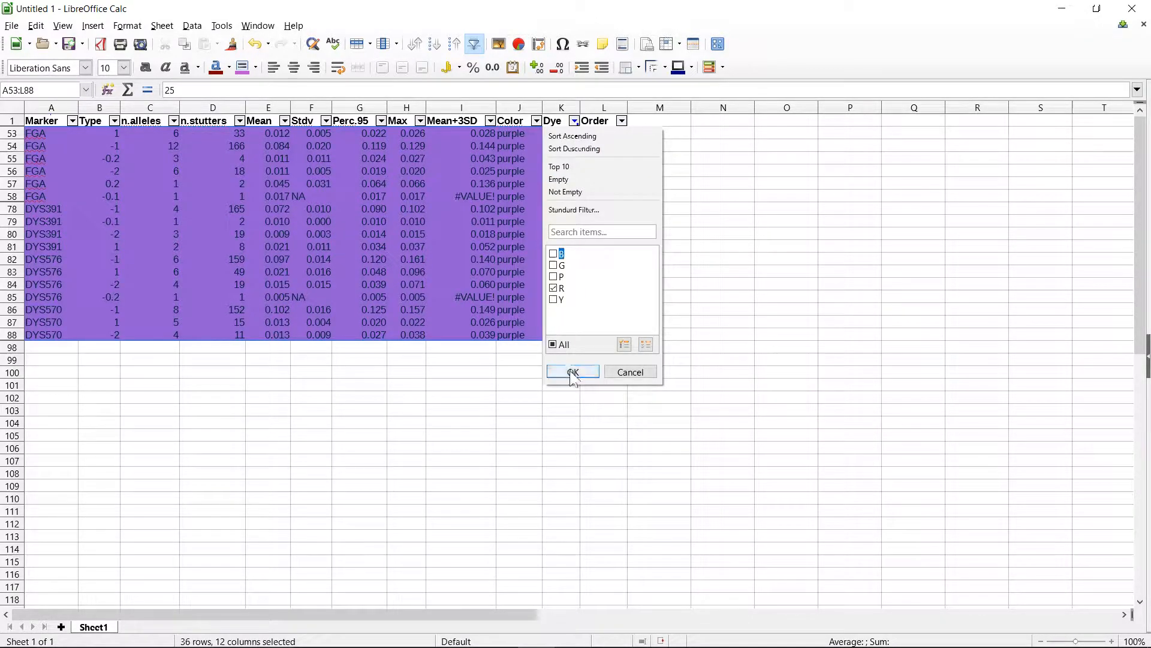
{"action": "left_click", "coordinate": [573, 371]}
{"action": "mouse_move", "coordinate": [602, 132]}
{"action": "left_mouse_down"}
{"action": "mouse_move", "coordinate": [552, 275]}
{"action": "mouse_move", "coordinate": [205, 403]}
{"action": "mouse_move", "coordinate": [82, 404]}
{"action": "mouse_move", "coordinate": [36, 414]}
{"action": "mouse_move", "coordinate": [39, 428]}
{"action": "left_mouse_up"}
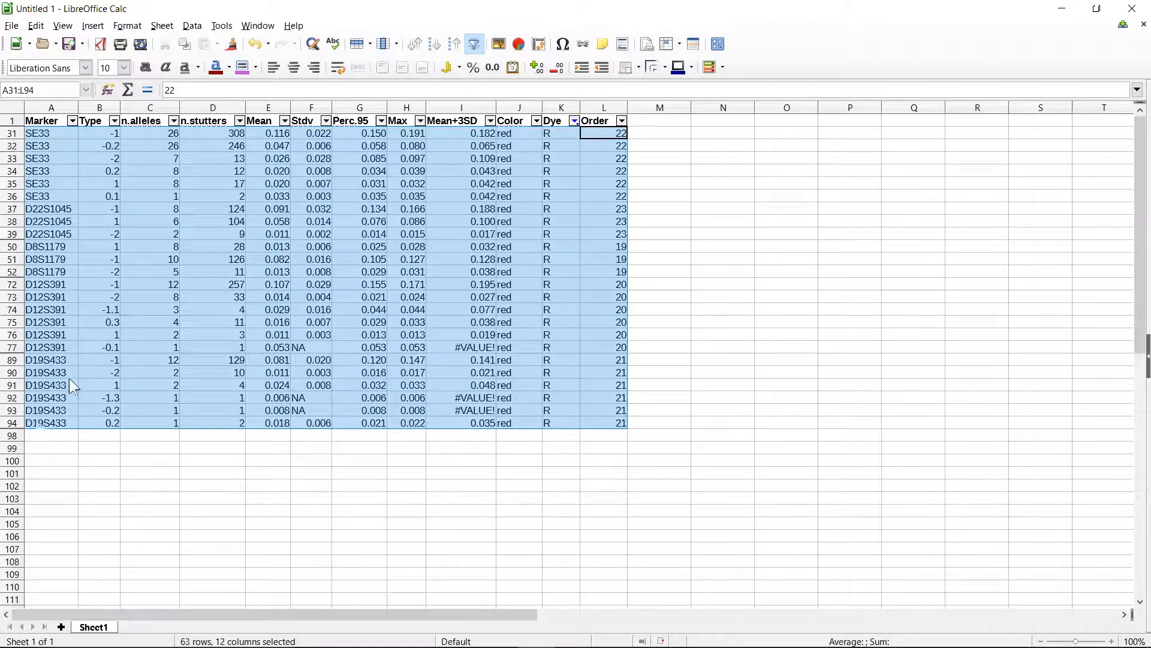
{"action": "left_click", "coordinate": [257, 67]}
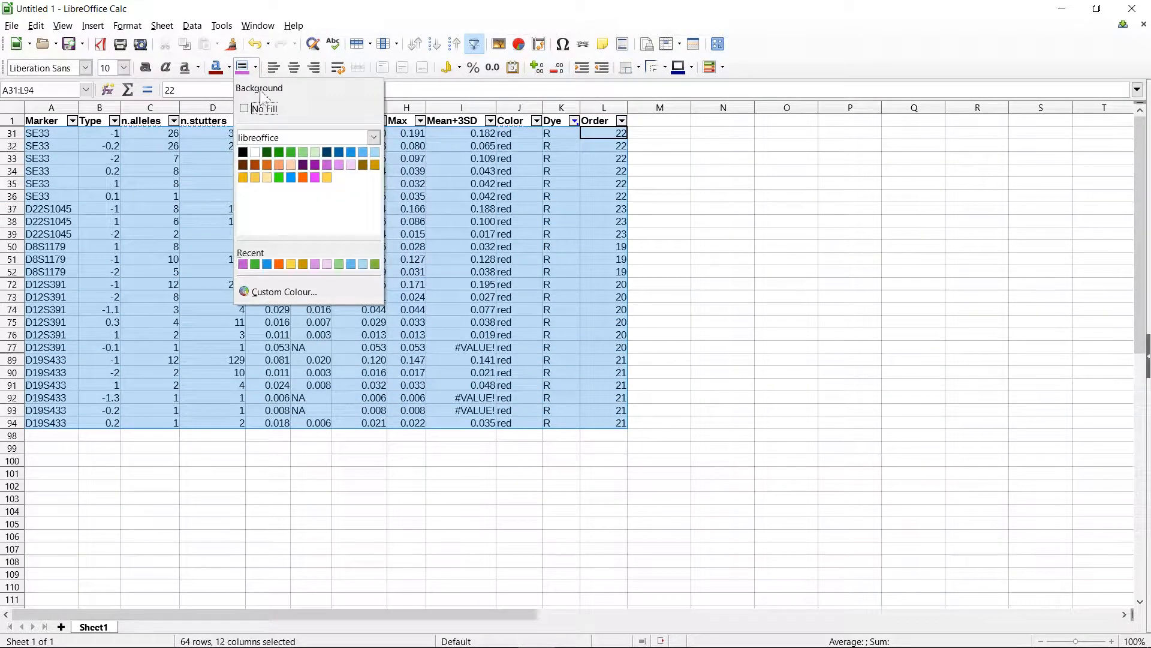
{"action": "left_click", "coordinate": [304, 179]}
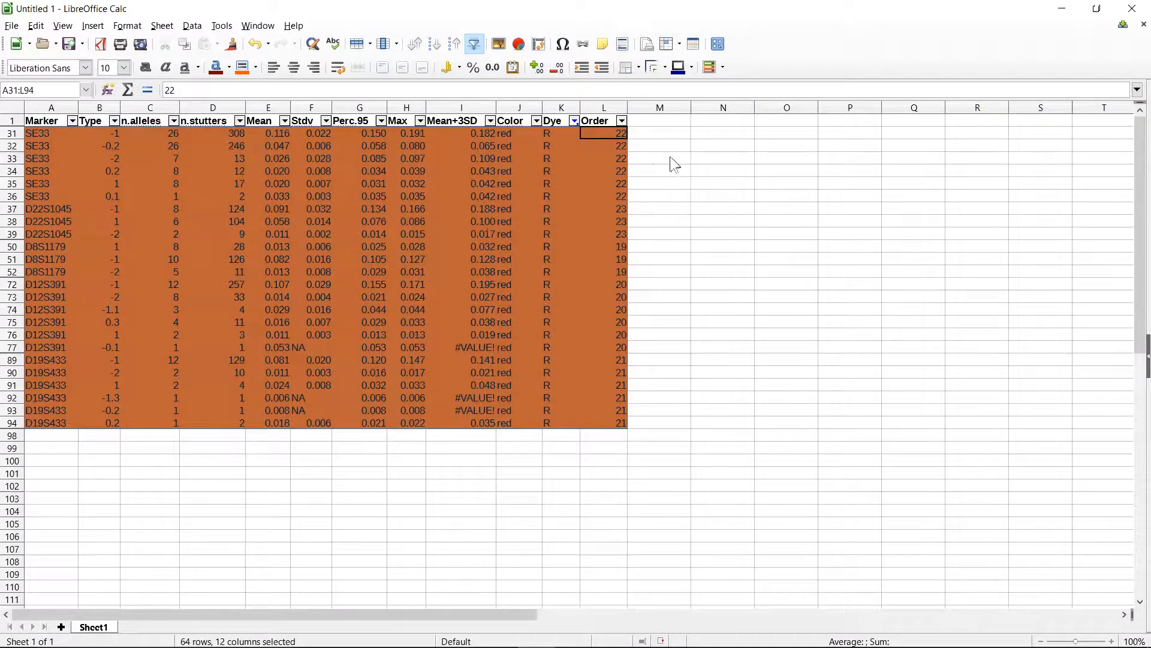
- Change the Dye filter from R to Y and fill the shown rows, A22 to L71, with a yellow background
{"action": "left_click", "coordinate": [574, 122]}
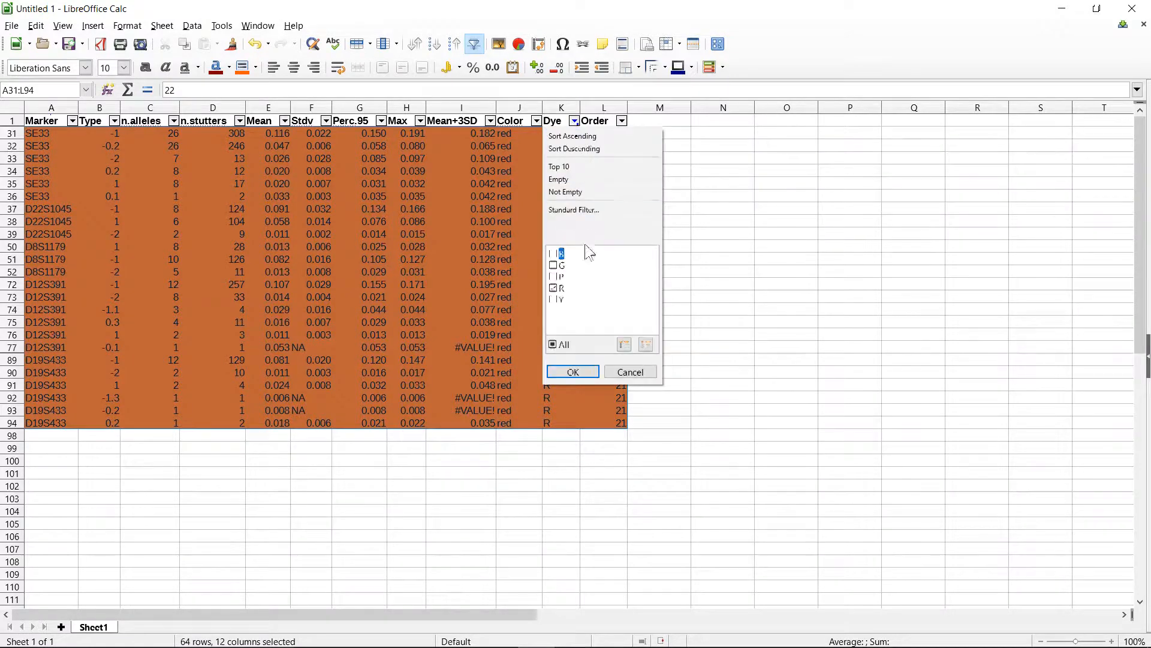
{"action": "left_click", "coordinate": [553, 288]}
{"action": "left_click", "coordinate": [553, 299]}
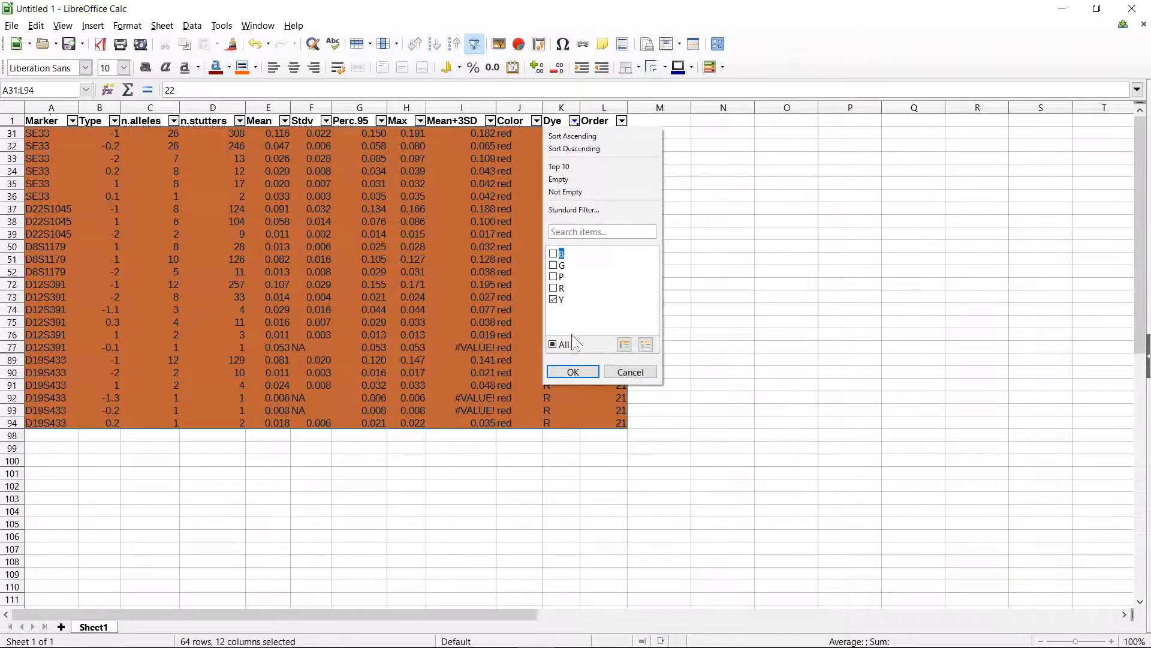
{"action": "left_click", "coordinate": [572, 372]}
{"action": "left_click_drag", "start_coordinate": [594, 133], "coordinate": [59, 309]}
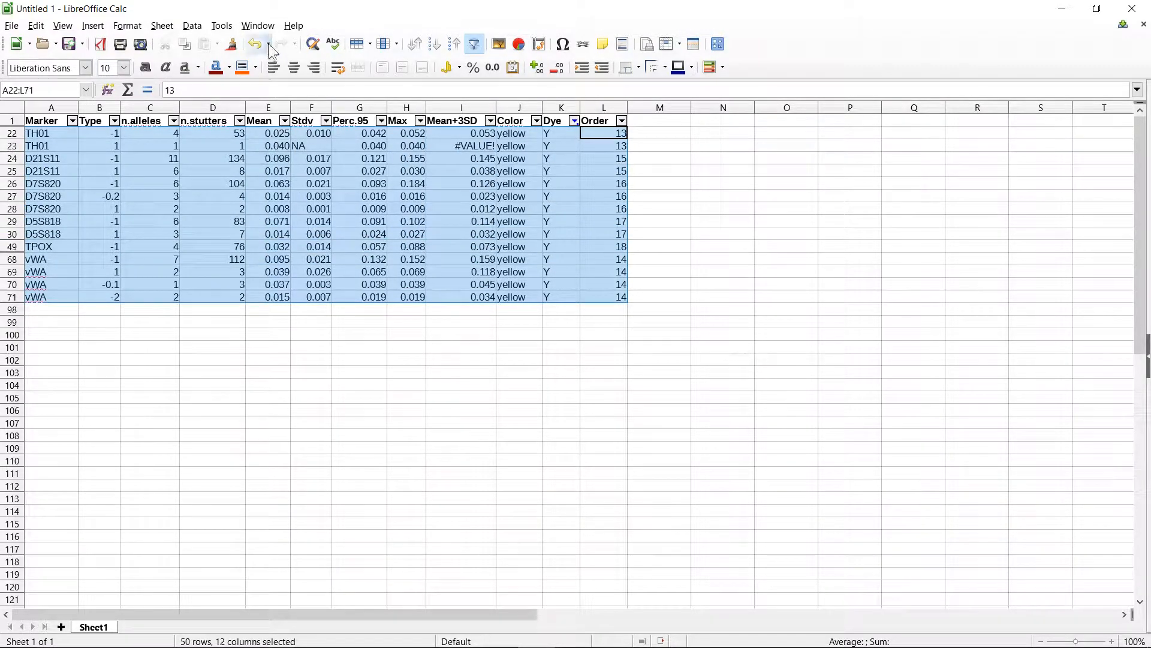
{"action": "left_click", "coordinate": [255, 68]}
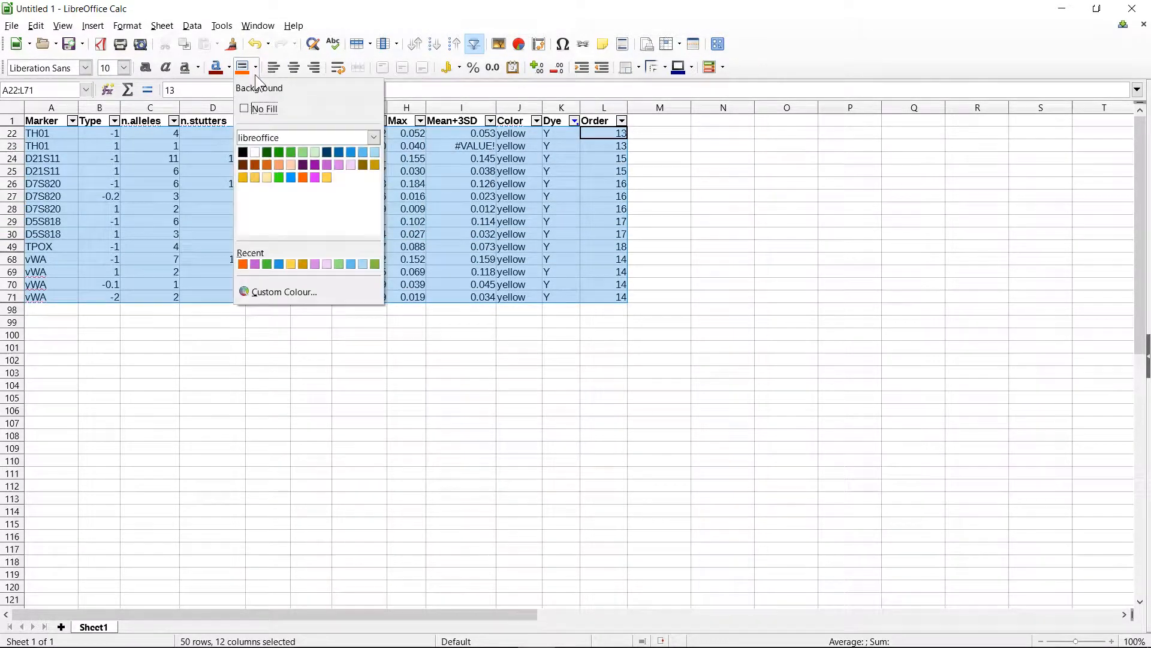
{"action": "left_click", "coordinate": [327, 177]}
{"action": "left_click", "coordinate": [696, 221]}
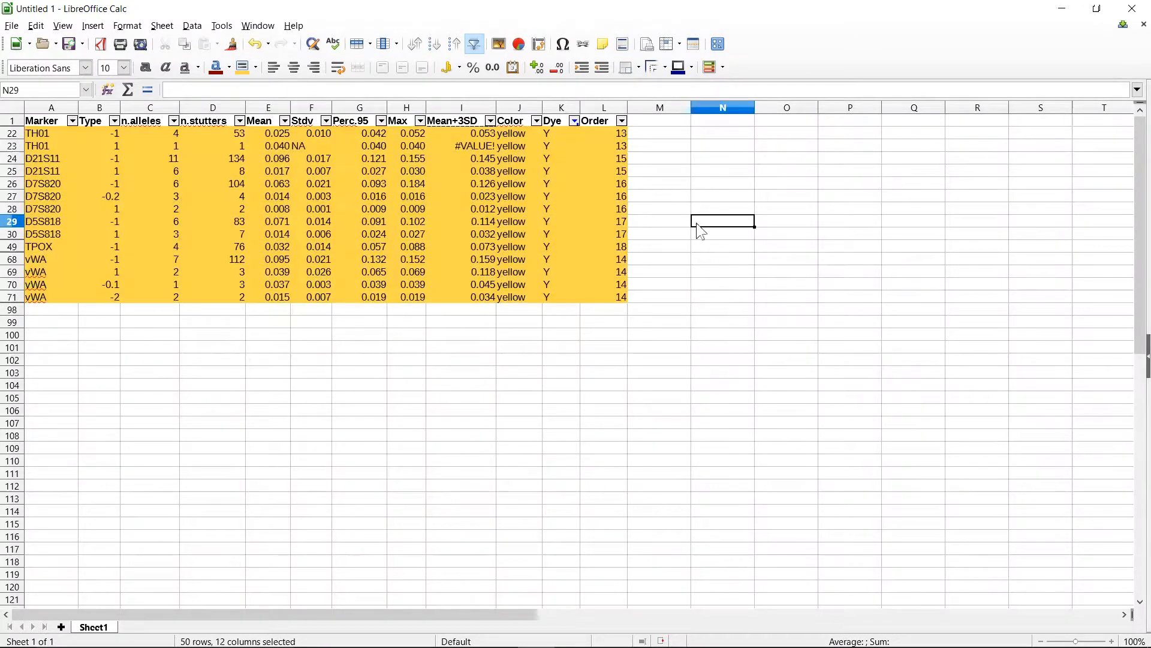
- Show all dyes again in the Dye filter and sort the table by the Order column in ascending order
{"action": "left_click", "coordinate": [576, 121]}
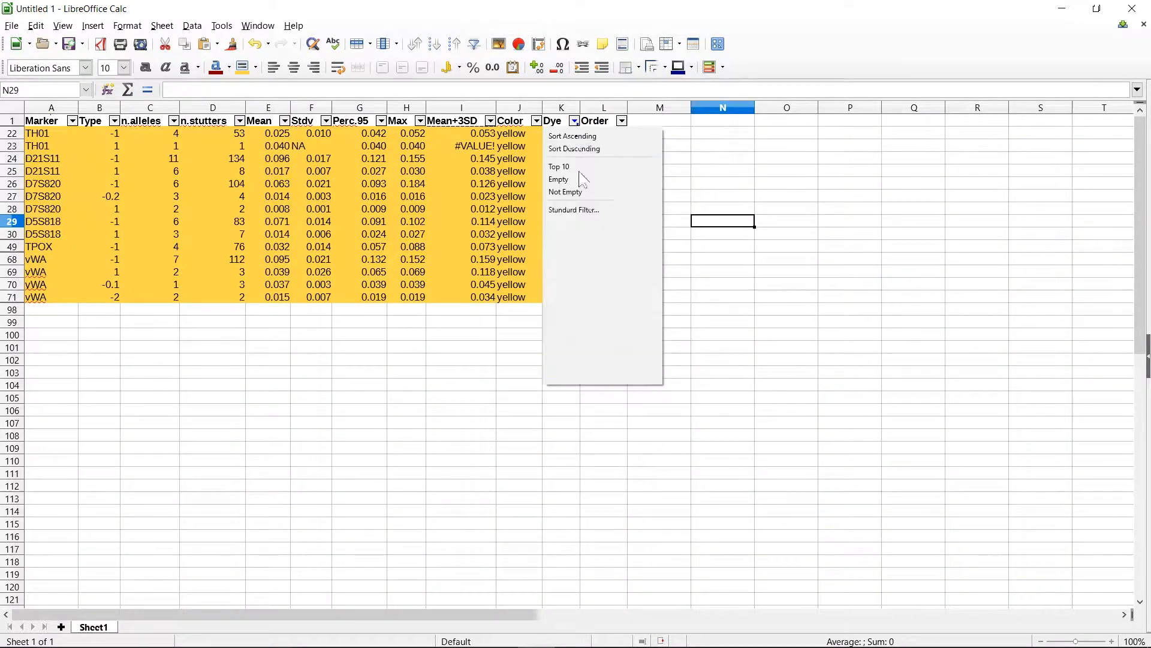
{"action": "left_click", "coordinate": [556, 345]}
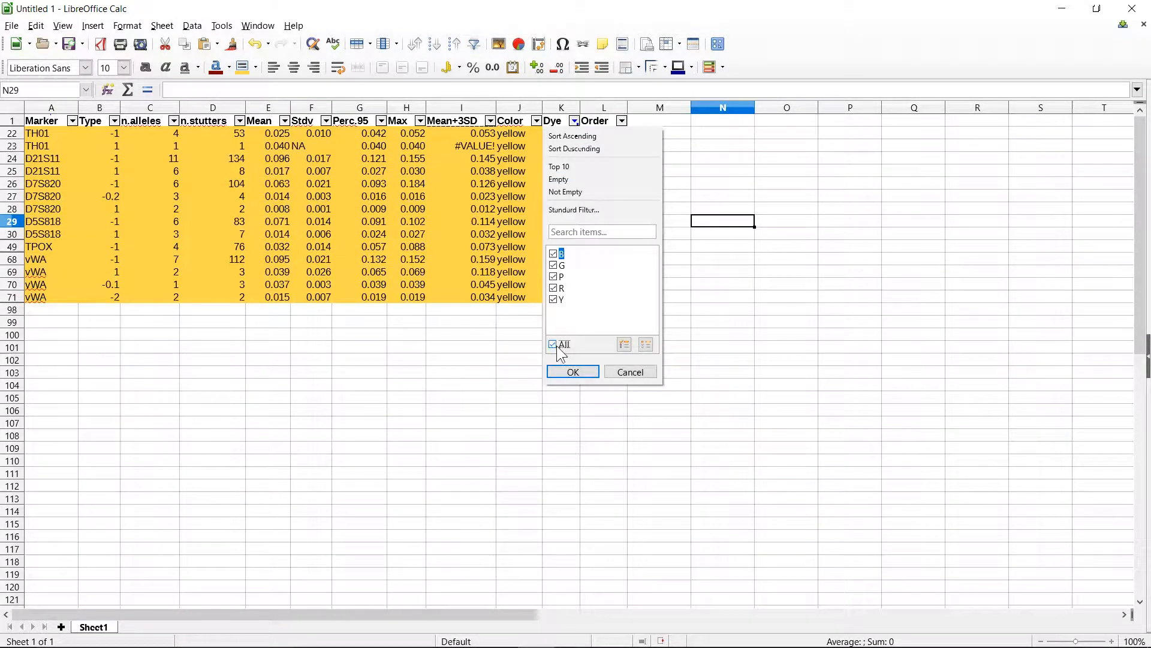
{"action": "left_click", "coordinate": [587, 374]}
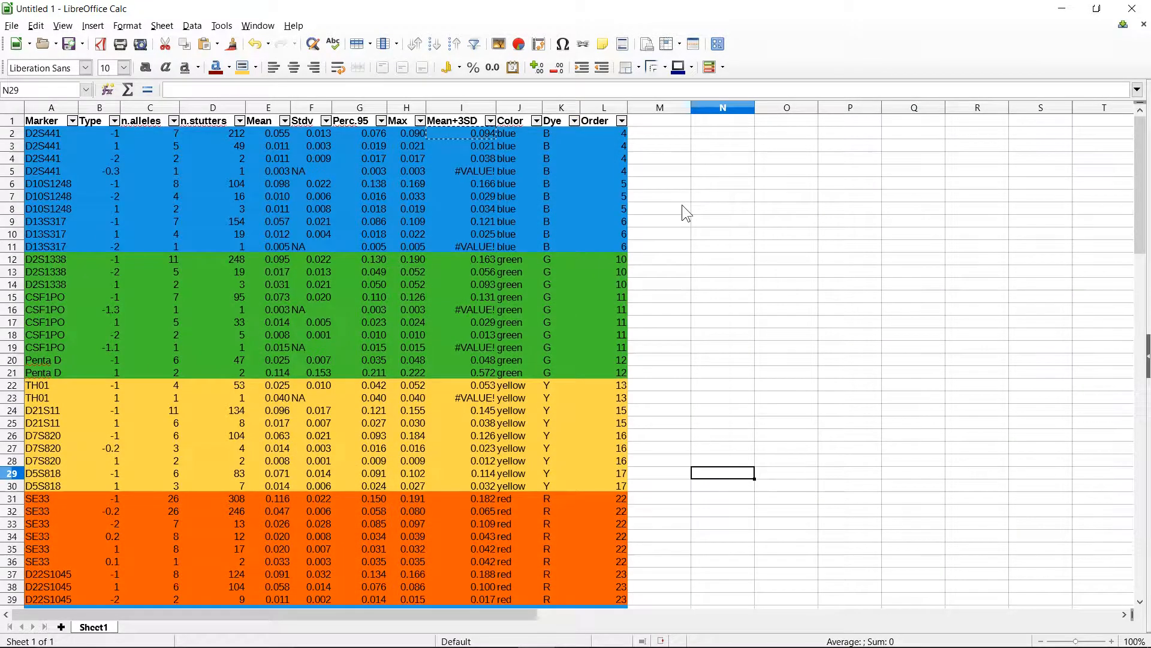
{"action": "left_click", "coordinate": [621, 121]}
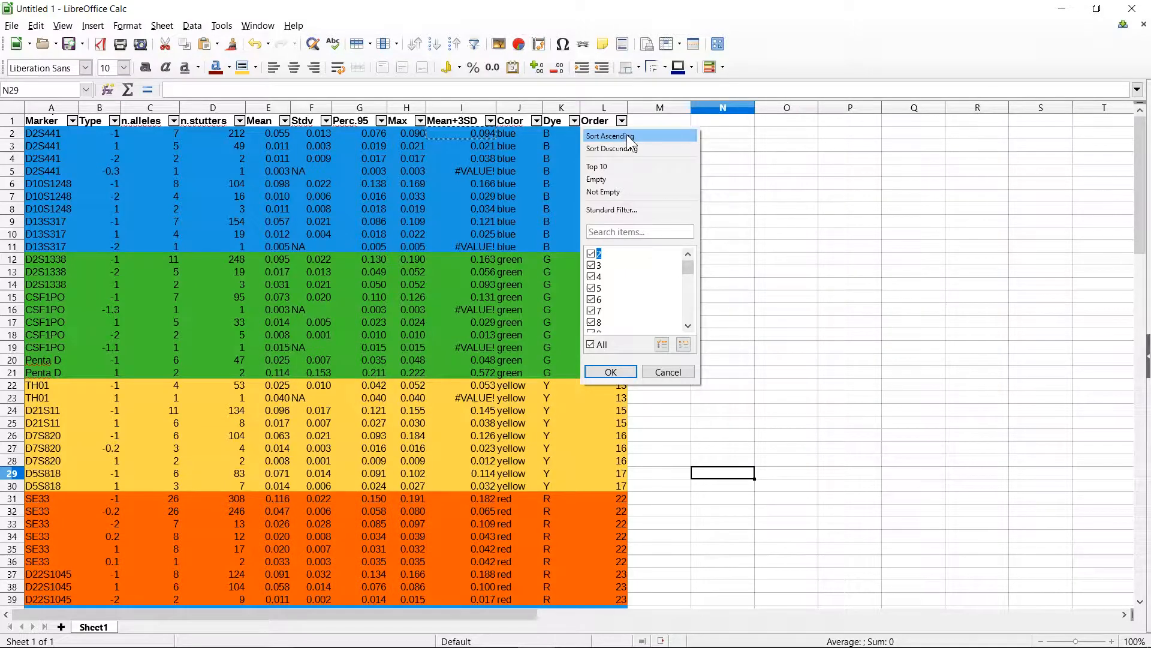
{"action": "left_click", "coordinate": [612, 135]}
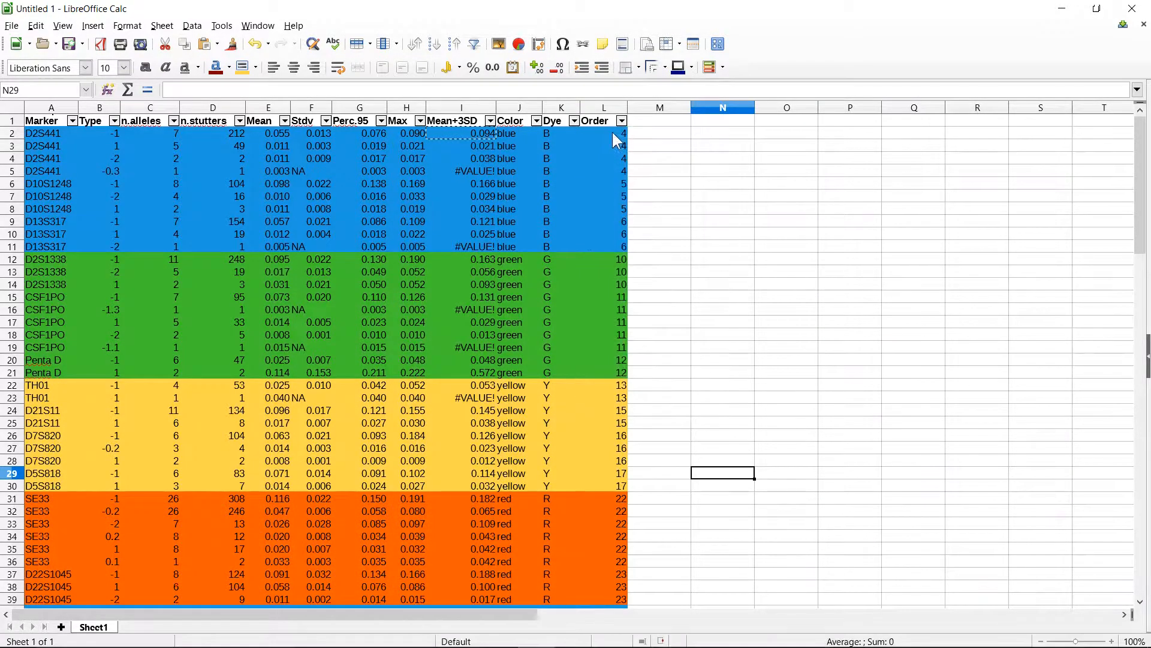
{"action": "left_click", "coordinate": [660, 146]}
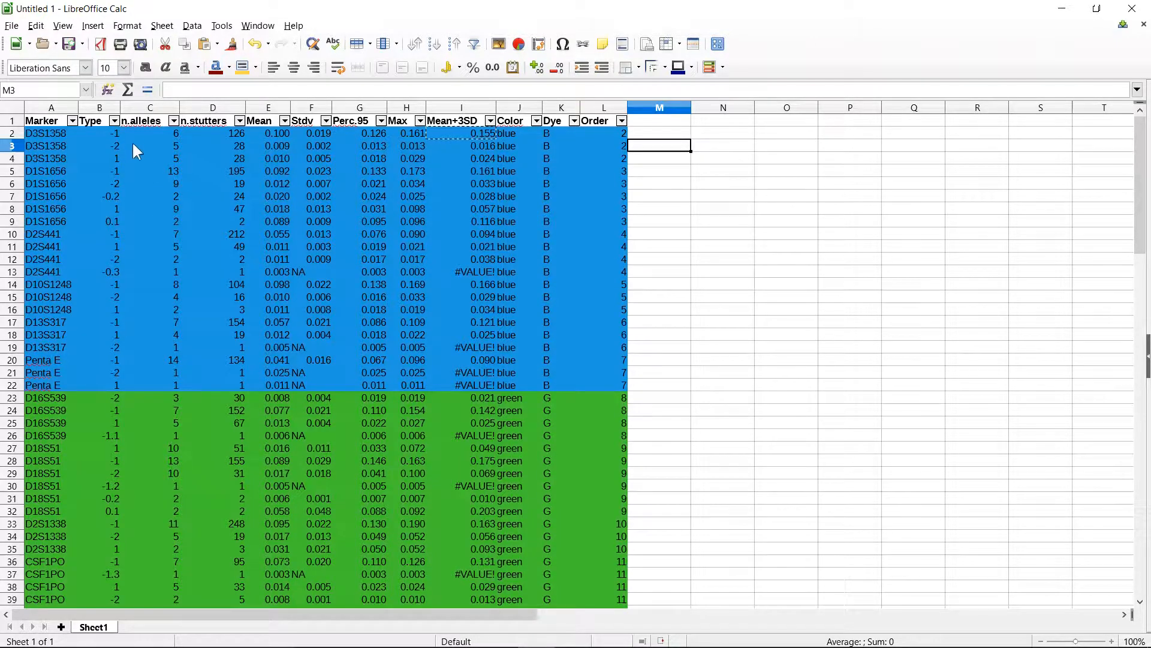
- Filter the table by the Type column to show only the -1 stutters
{"action": "left_click", "coordinate": [114, 121]}
{"action": "left_click", "coordinate": [90, 344]}
{"action": "left_click", "coordinate": [90, 299]}
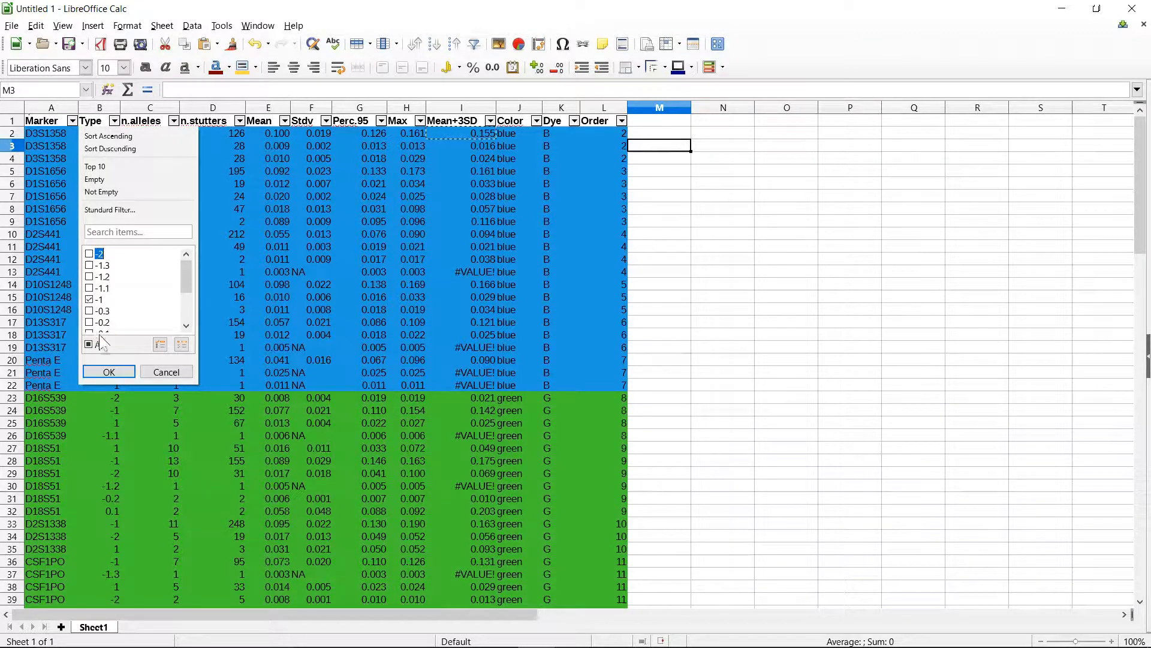
{"action": "left_click", "coordinate": [109, 373]}
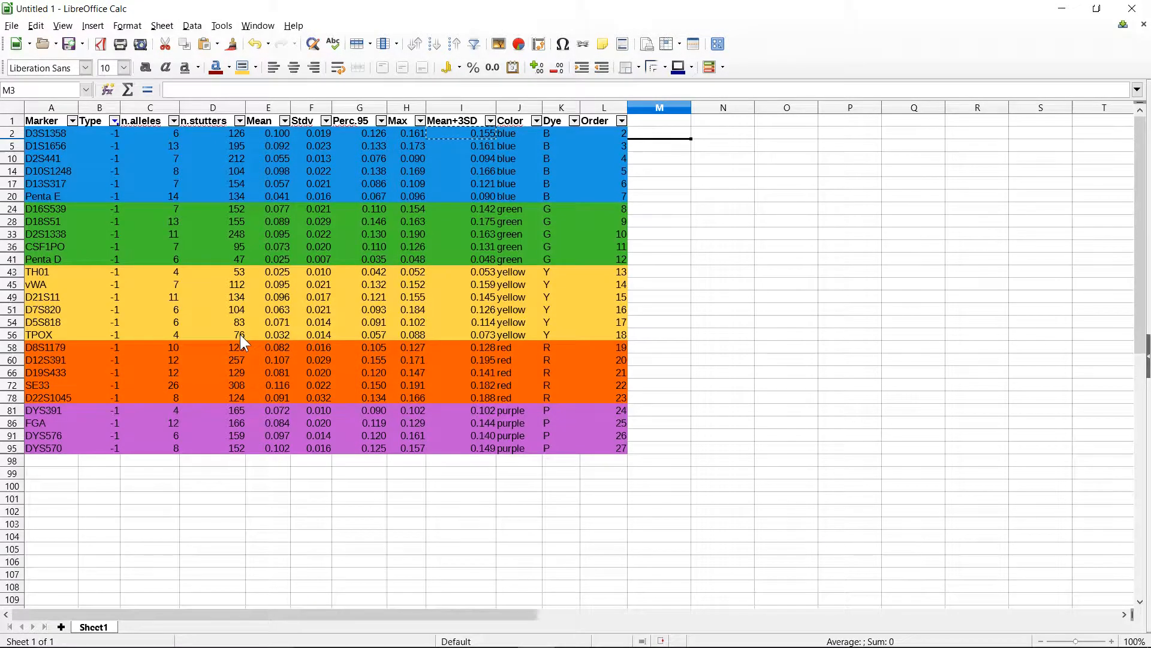
{"action": "left_click", "coordinate": [723, 423]}
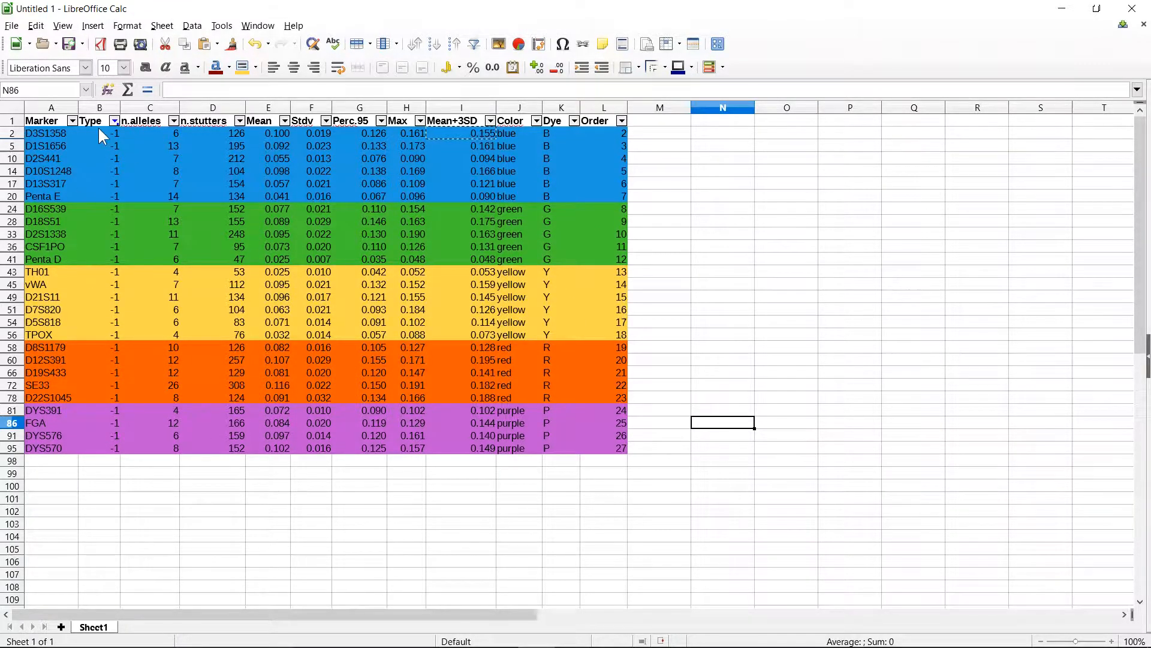
- Change the Type filter from -1 to -2 so only the -2 stutters are shown
{"action": "left_click", "coordinate": [113, 121]}
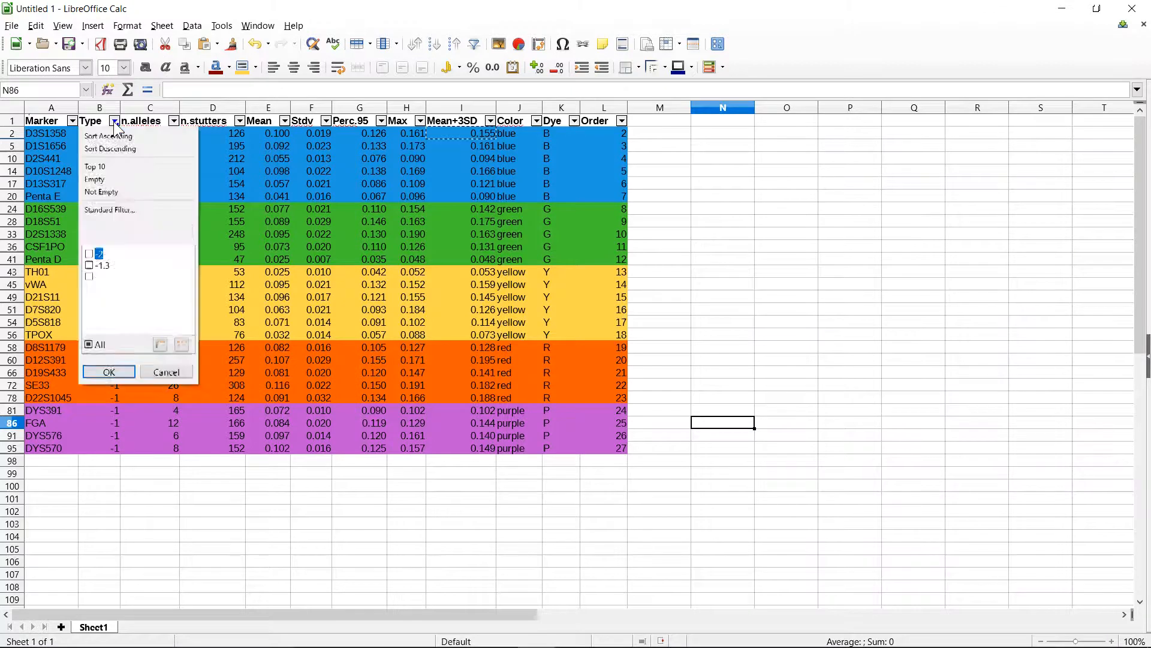
{"action": "left_click", "coordinate": [88, 253]}
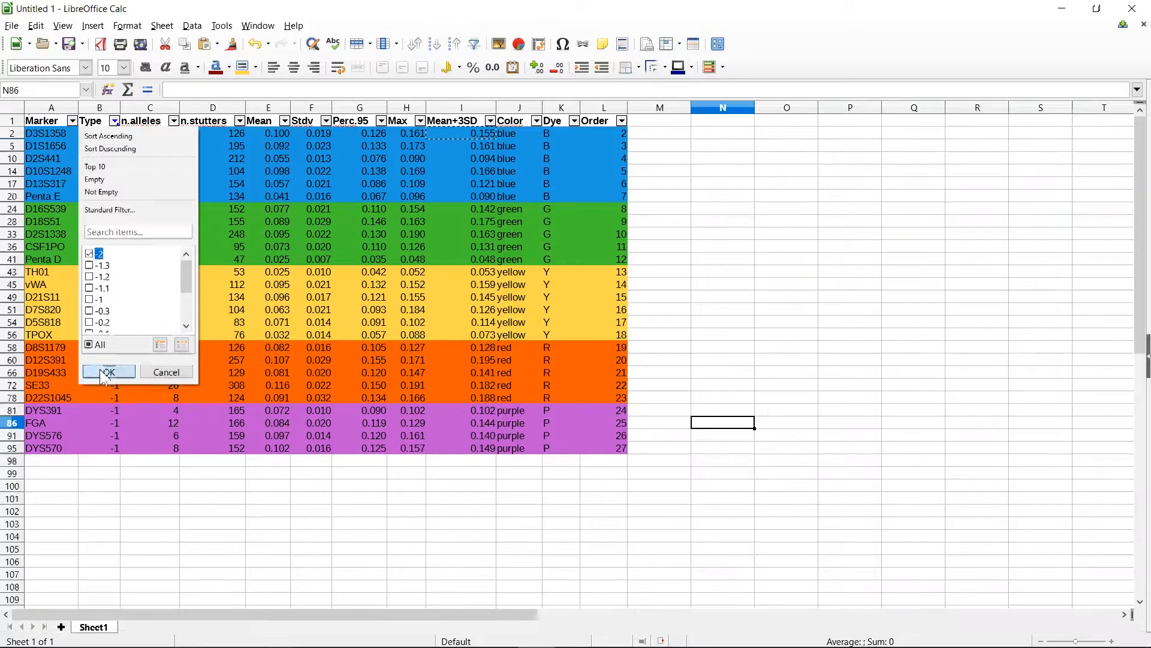
{"action": "left_click", "coordinate": [107, 372]}
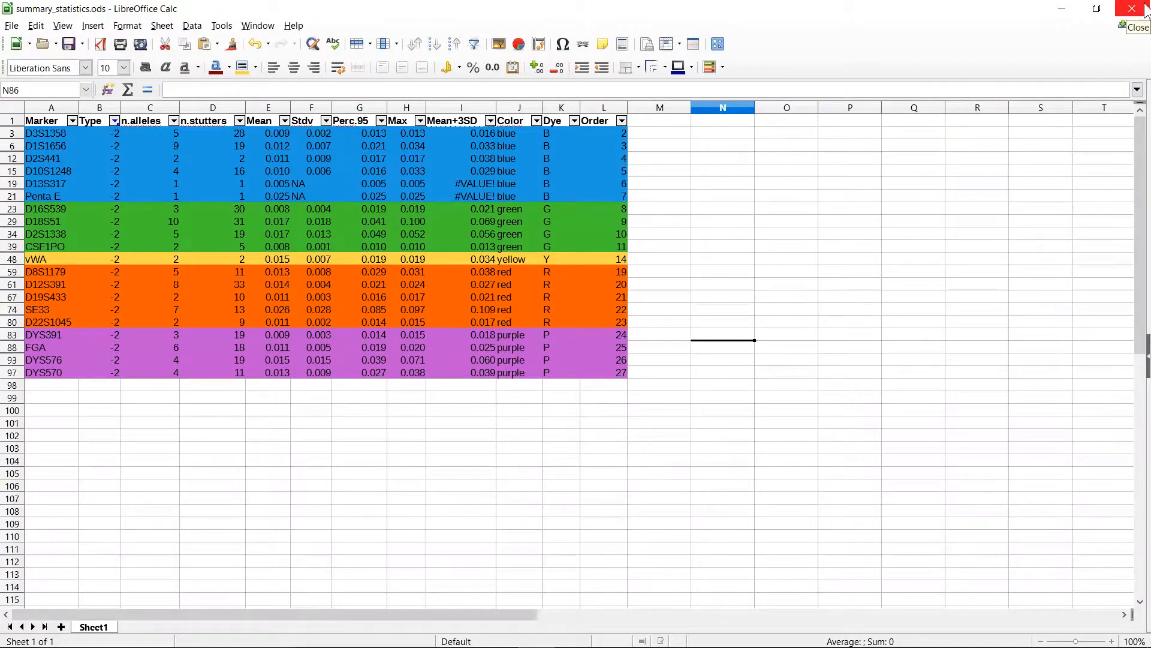
- Close the summary_statistics.ods spreadsheet and the data frame editing window to return to STR-validator
{"action": "left_click", "coordinate": [1132, 8]}
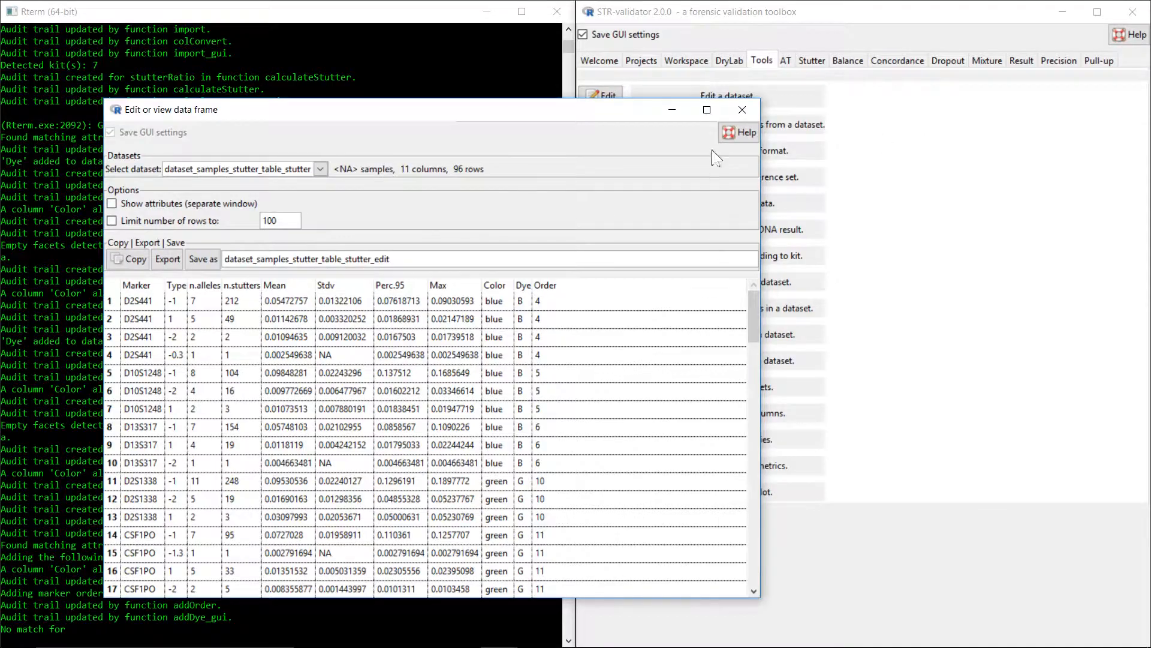
{"action": "left_click", "coordinate": [754, 104]}
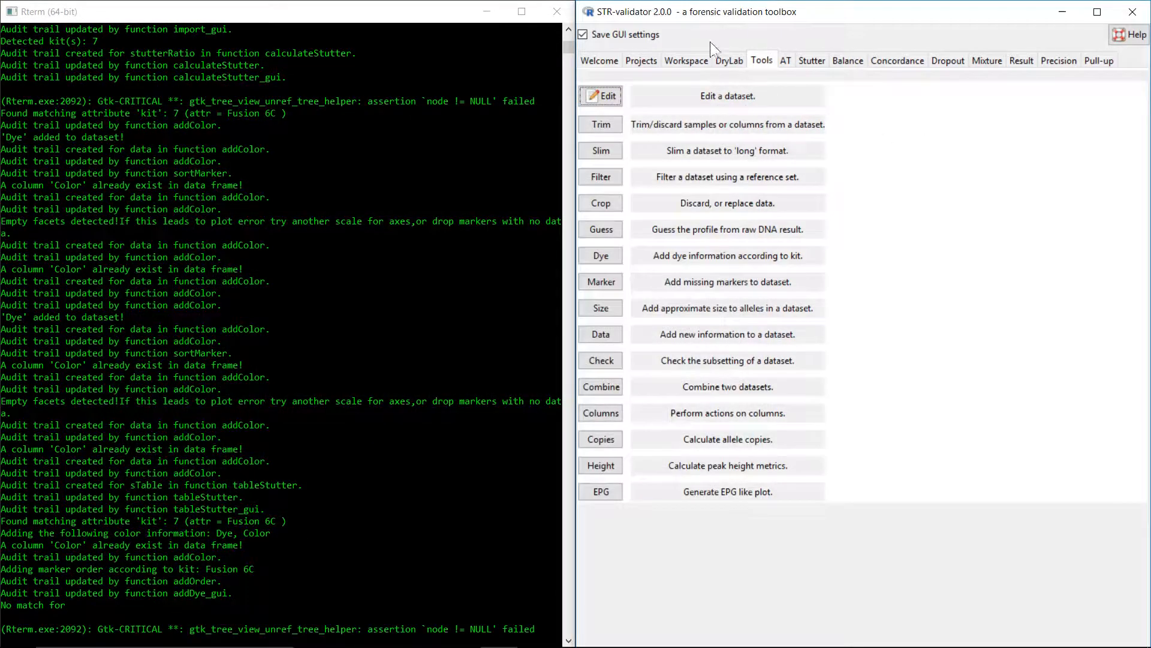
- Save the workspace project in the stutter_ratios folder under the name strvalidator_stutter_ratios
{"action": "left_click", "coordinate": [694, 60]}
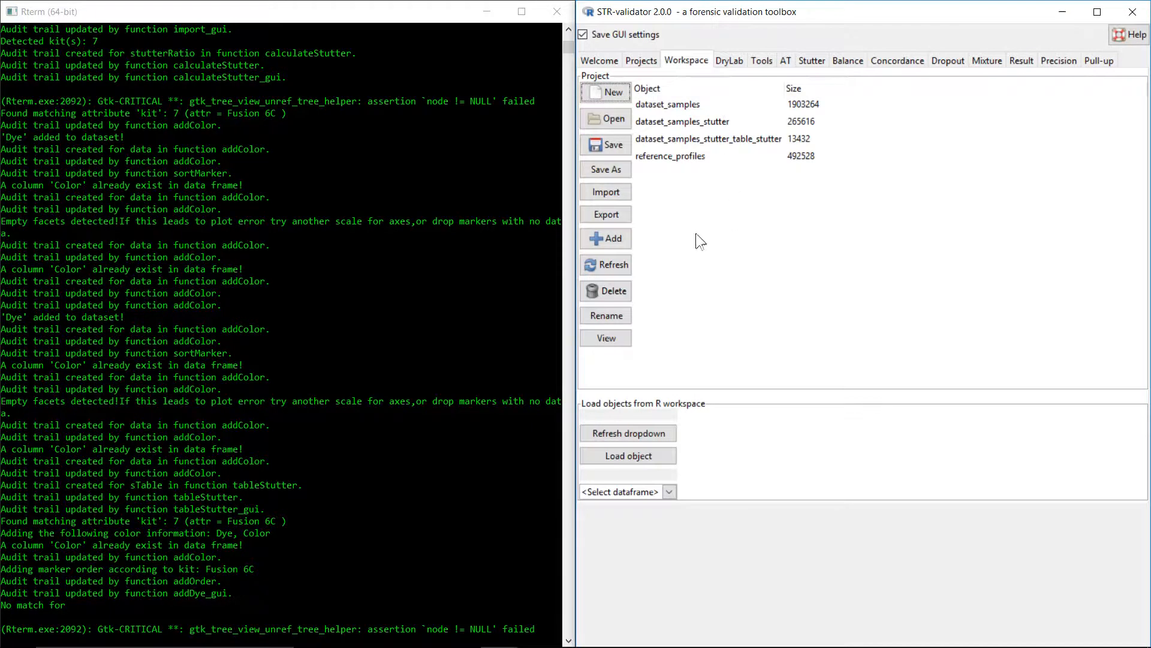
{"action": "left_click", "coordinate": [613, 169]}
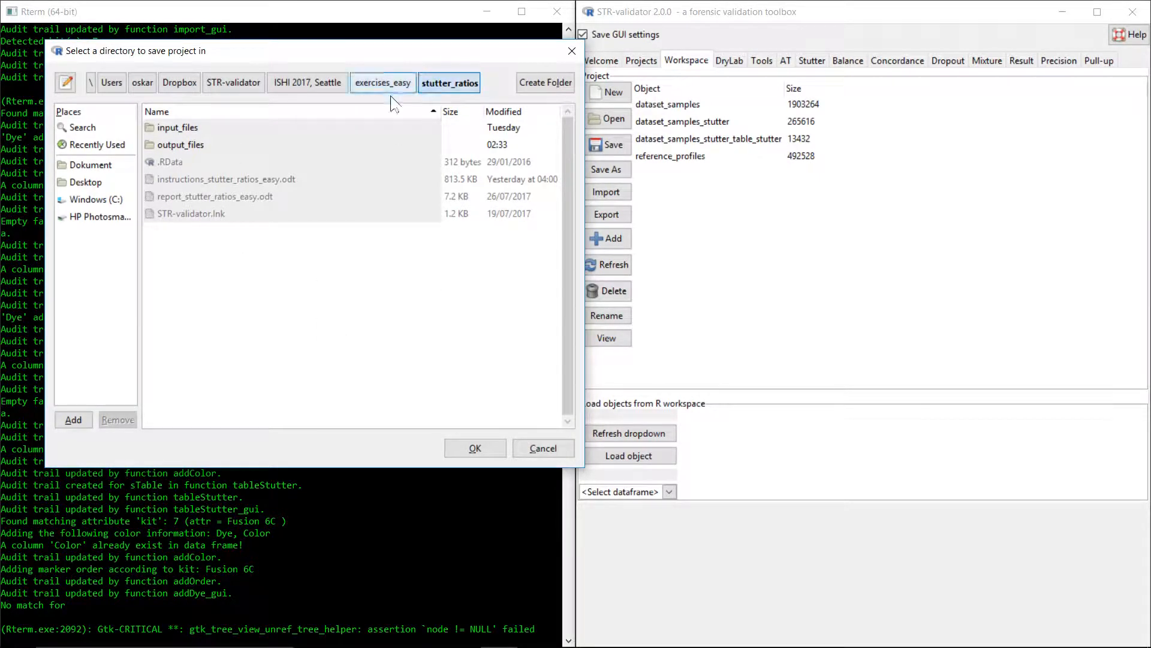
{"action": "left_click", "coordinate": [475, 449]}
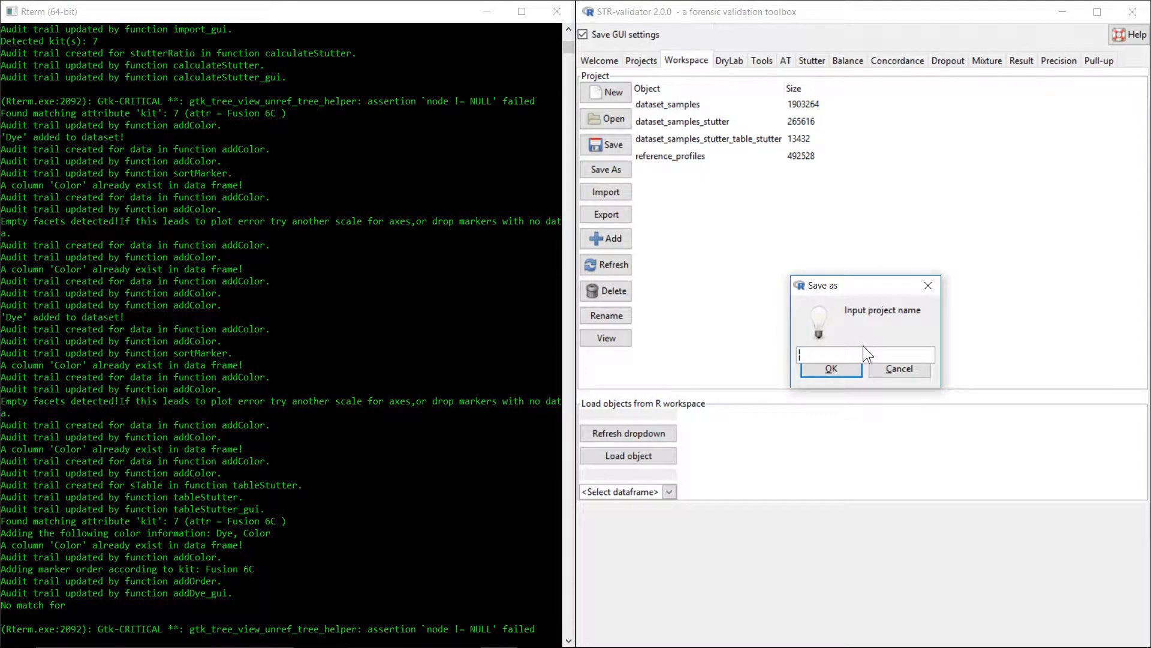
{"action": "type", "text": "strvalidator_stutter_ratios"}
{"action": "left_click", "coordinate": [850, 366]}
{"action": "key", "text": "Return"}
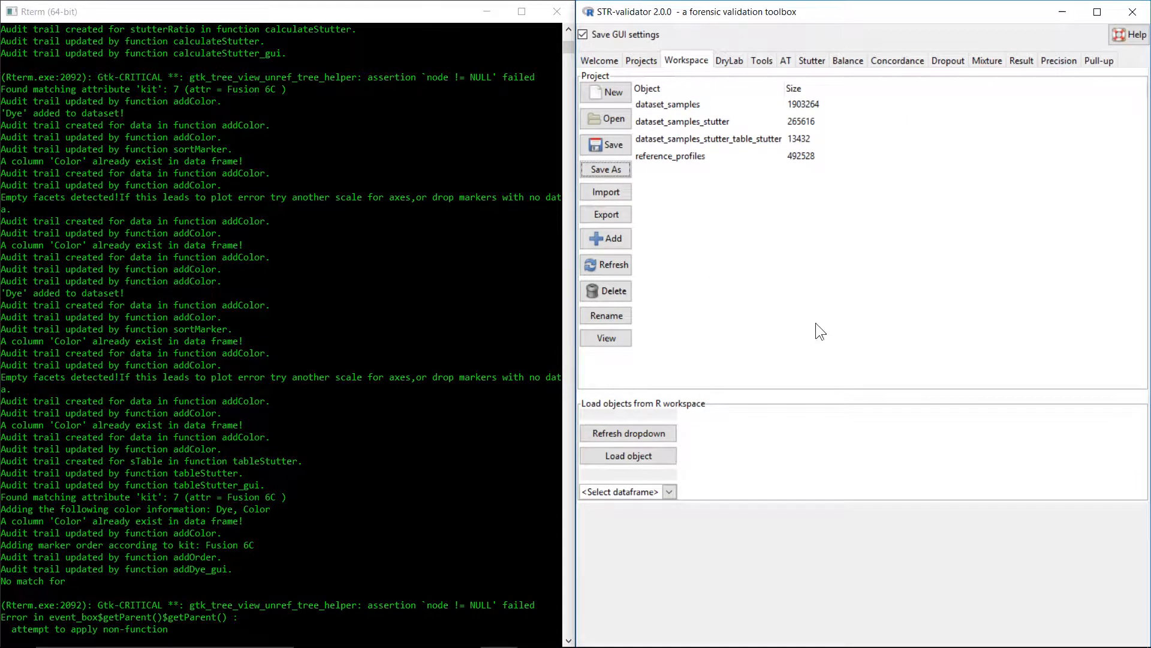